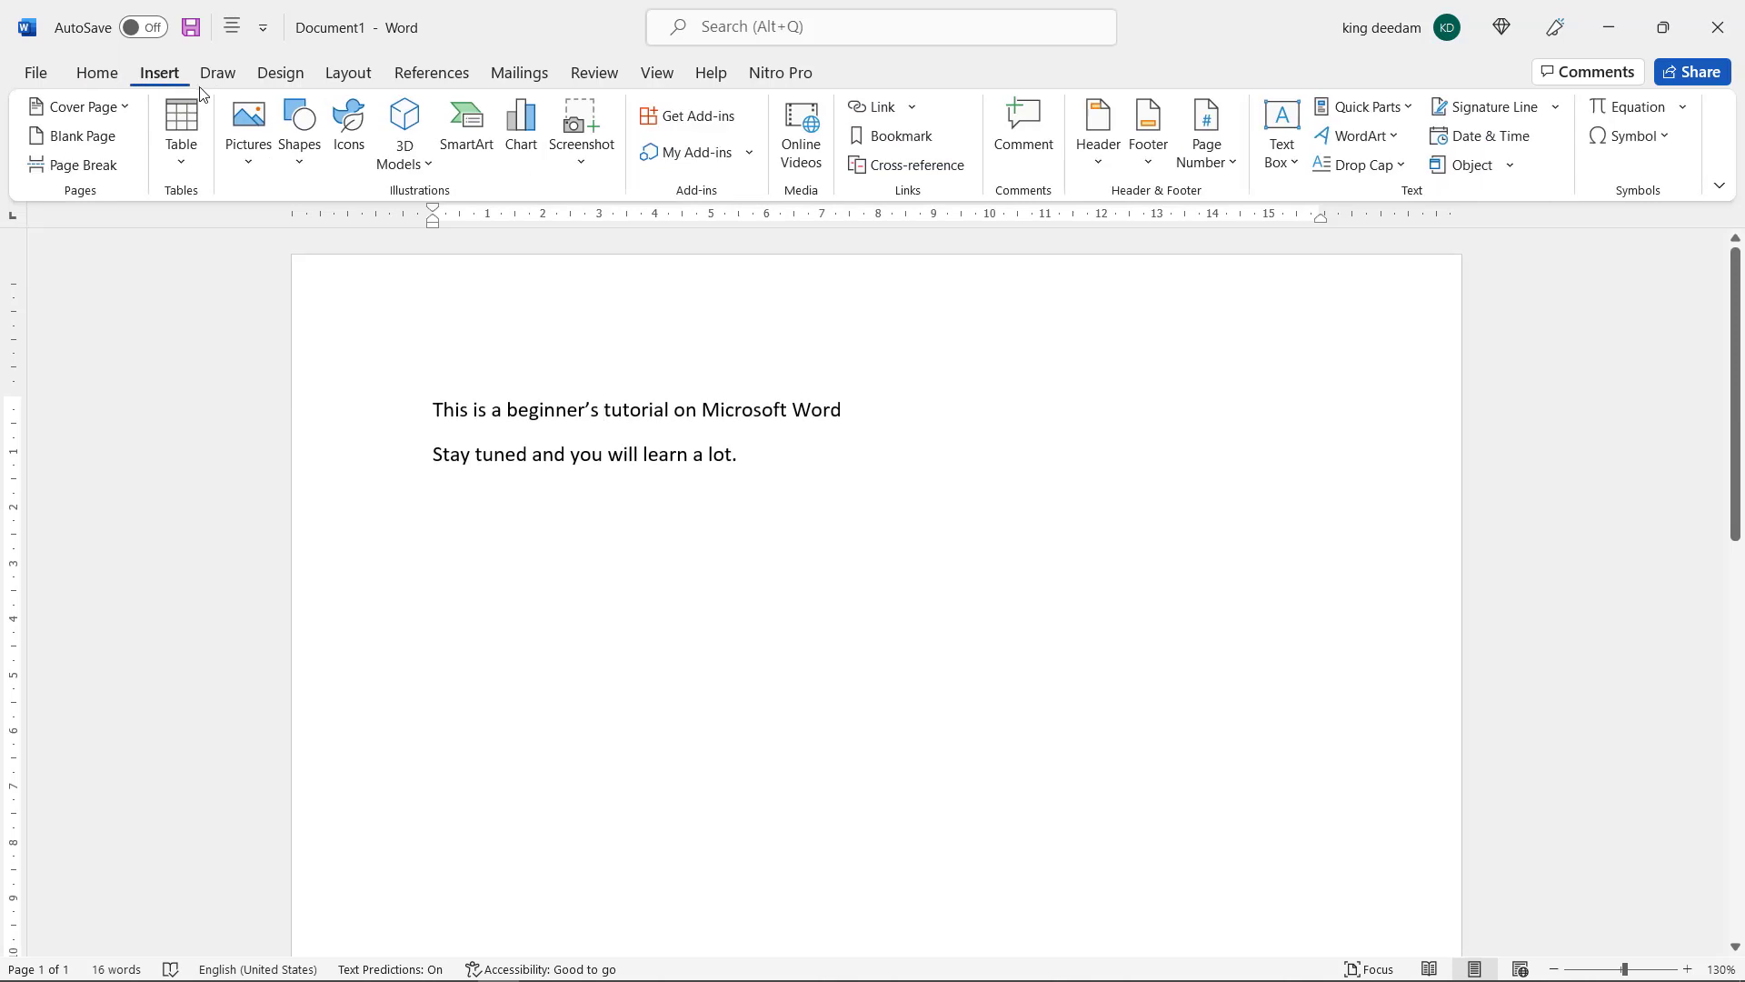
click(217, 73)
click(282, 72)
click(98, 78)
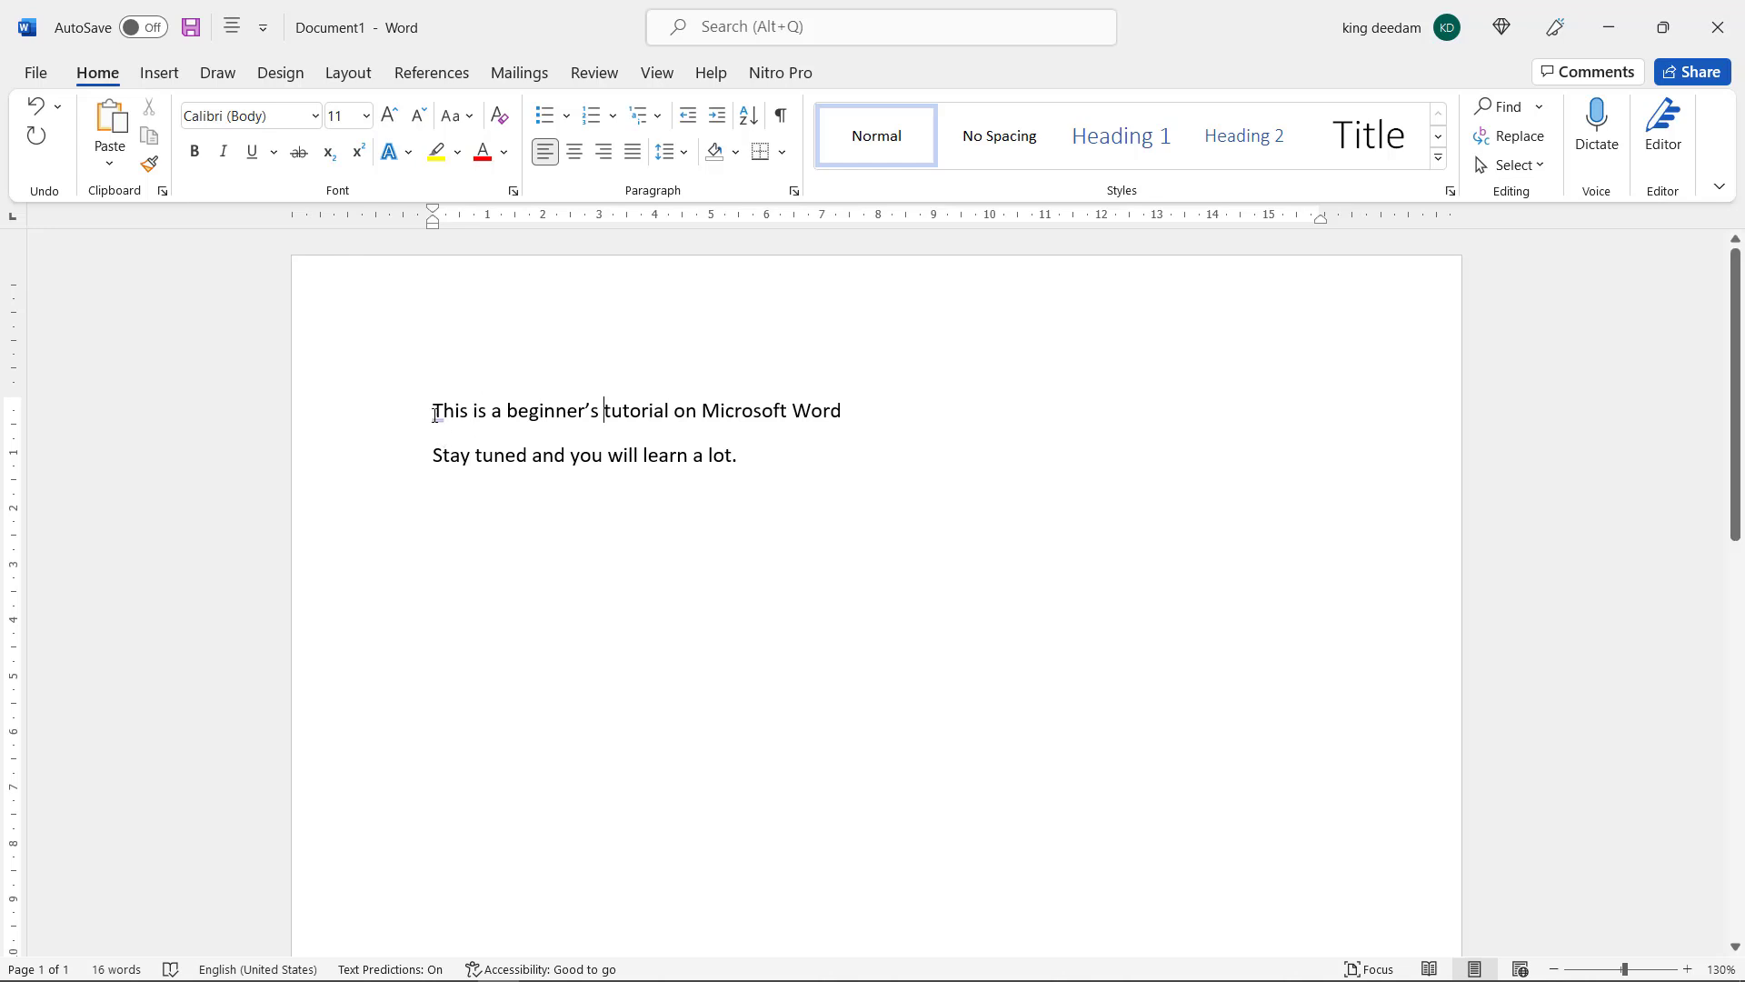
mouse_move(439, 428)
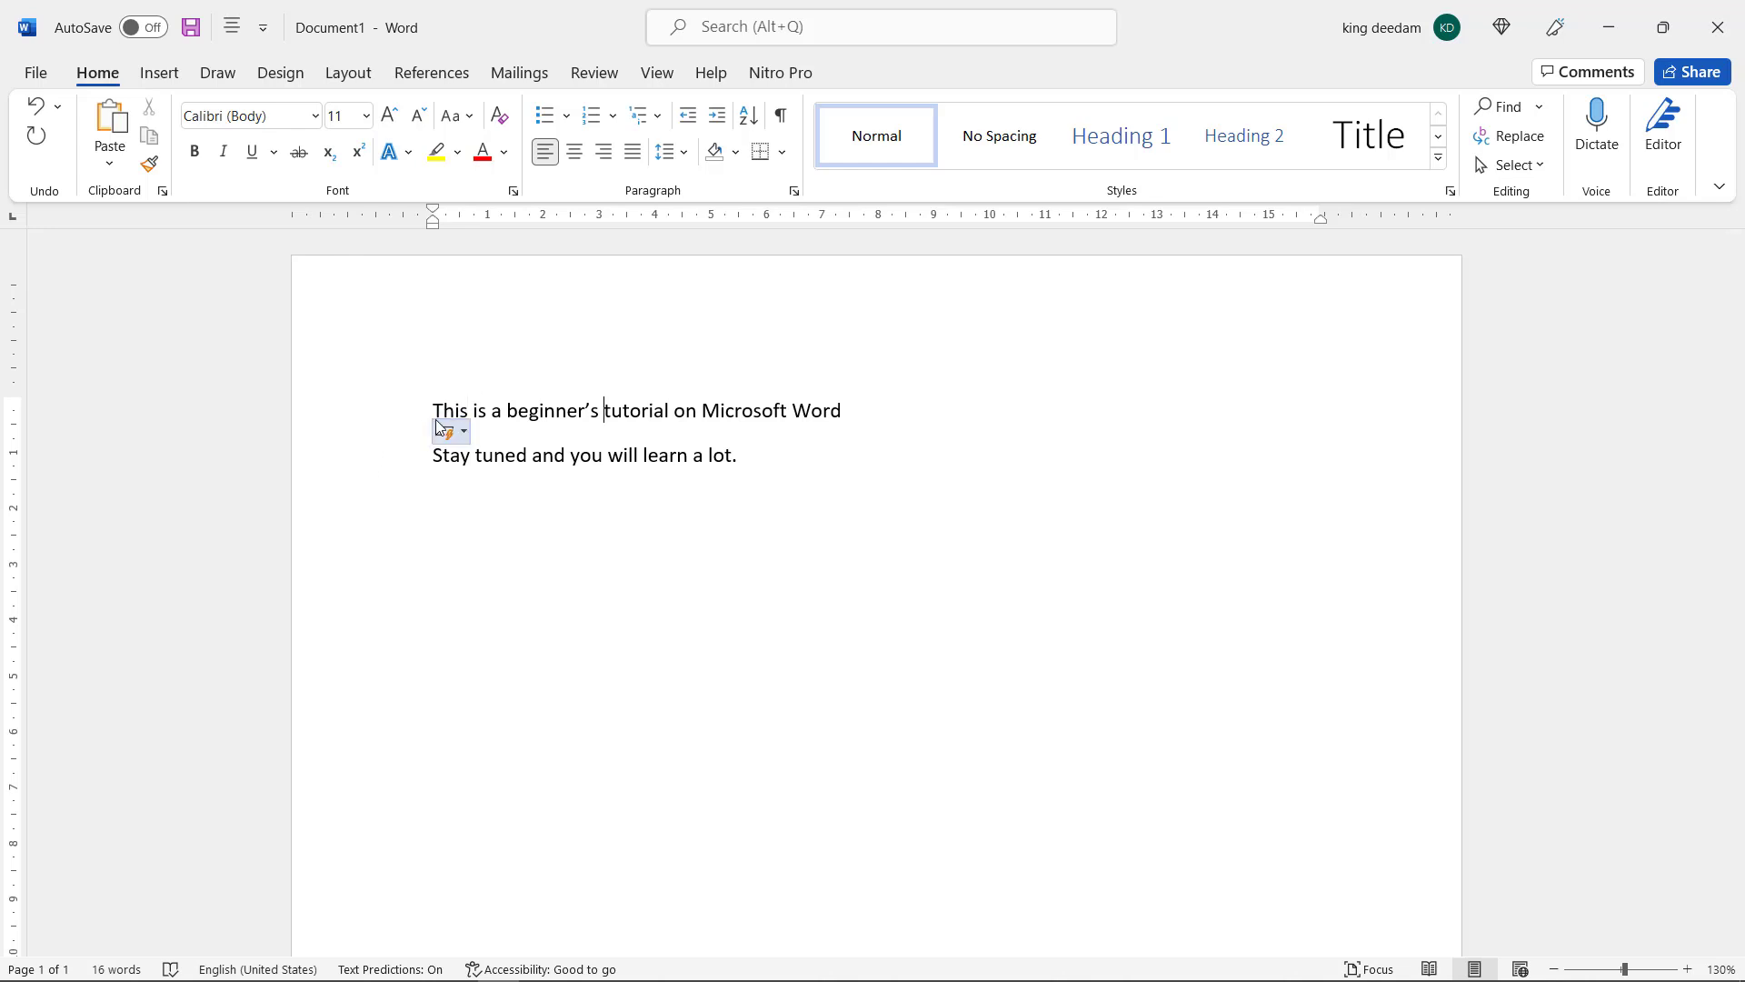
click(567, 455)
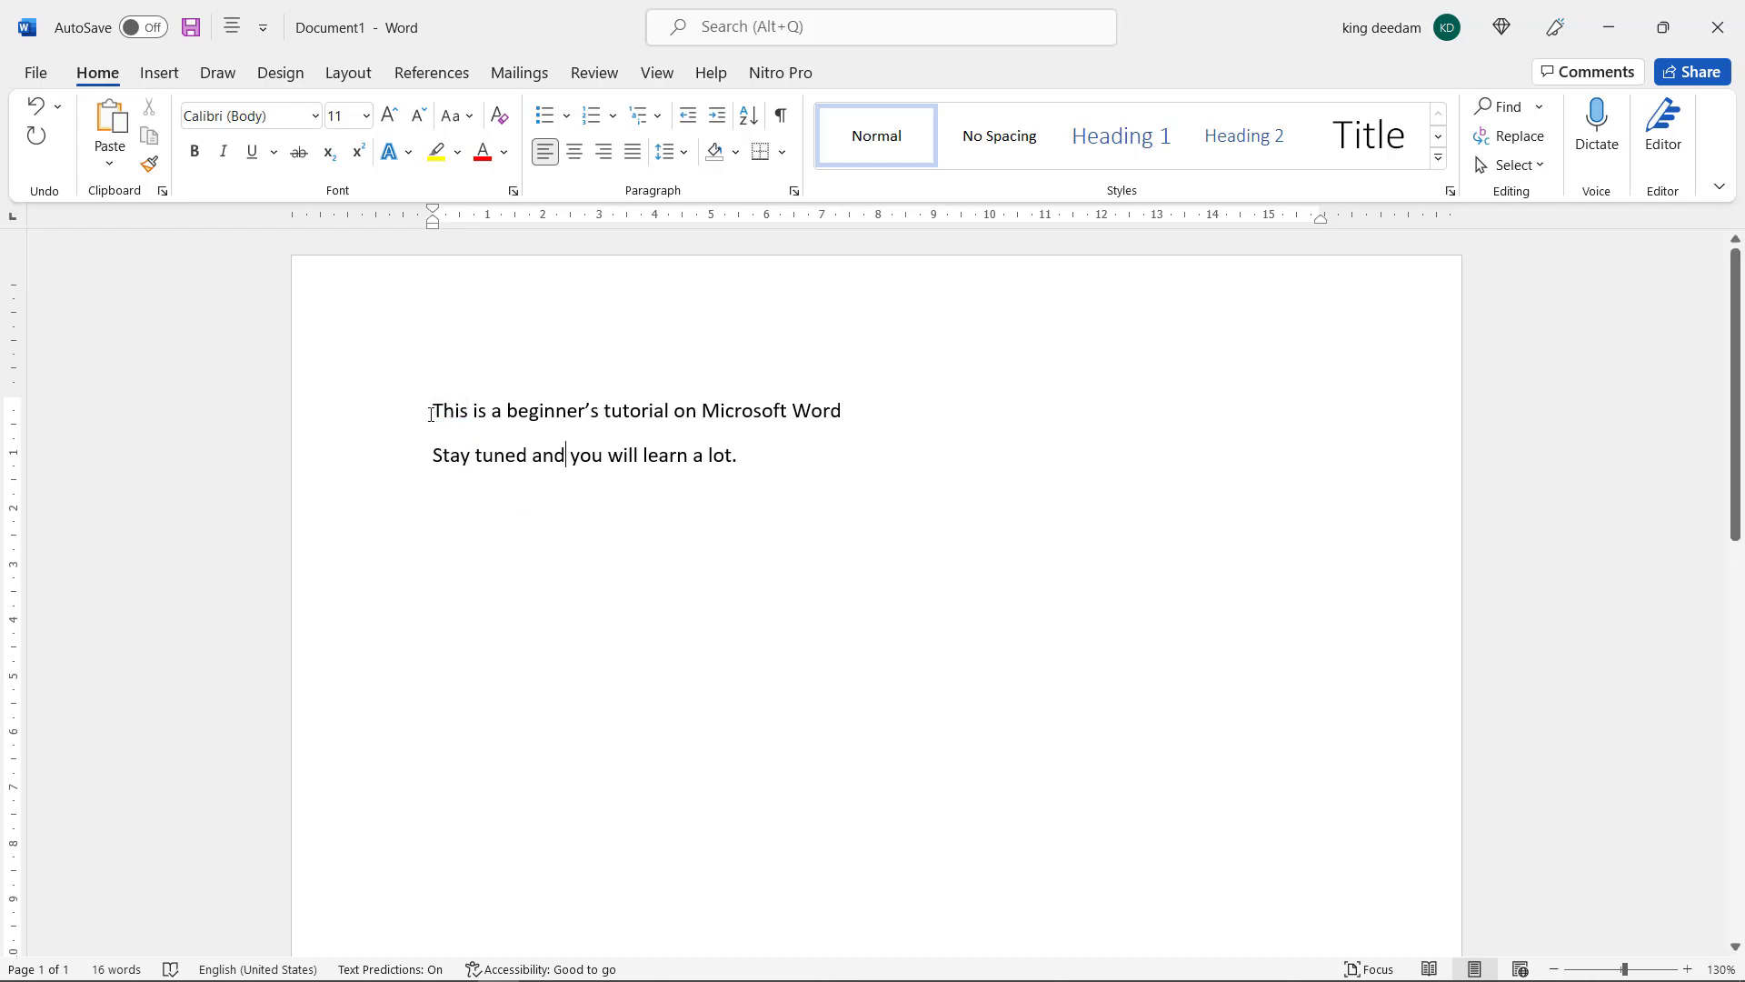
Switch to the slide show to view the lesson's topic slide, and return to the Word document
drag(431, 414, 565, 419)
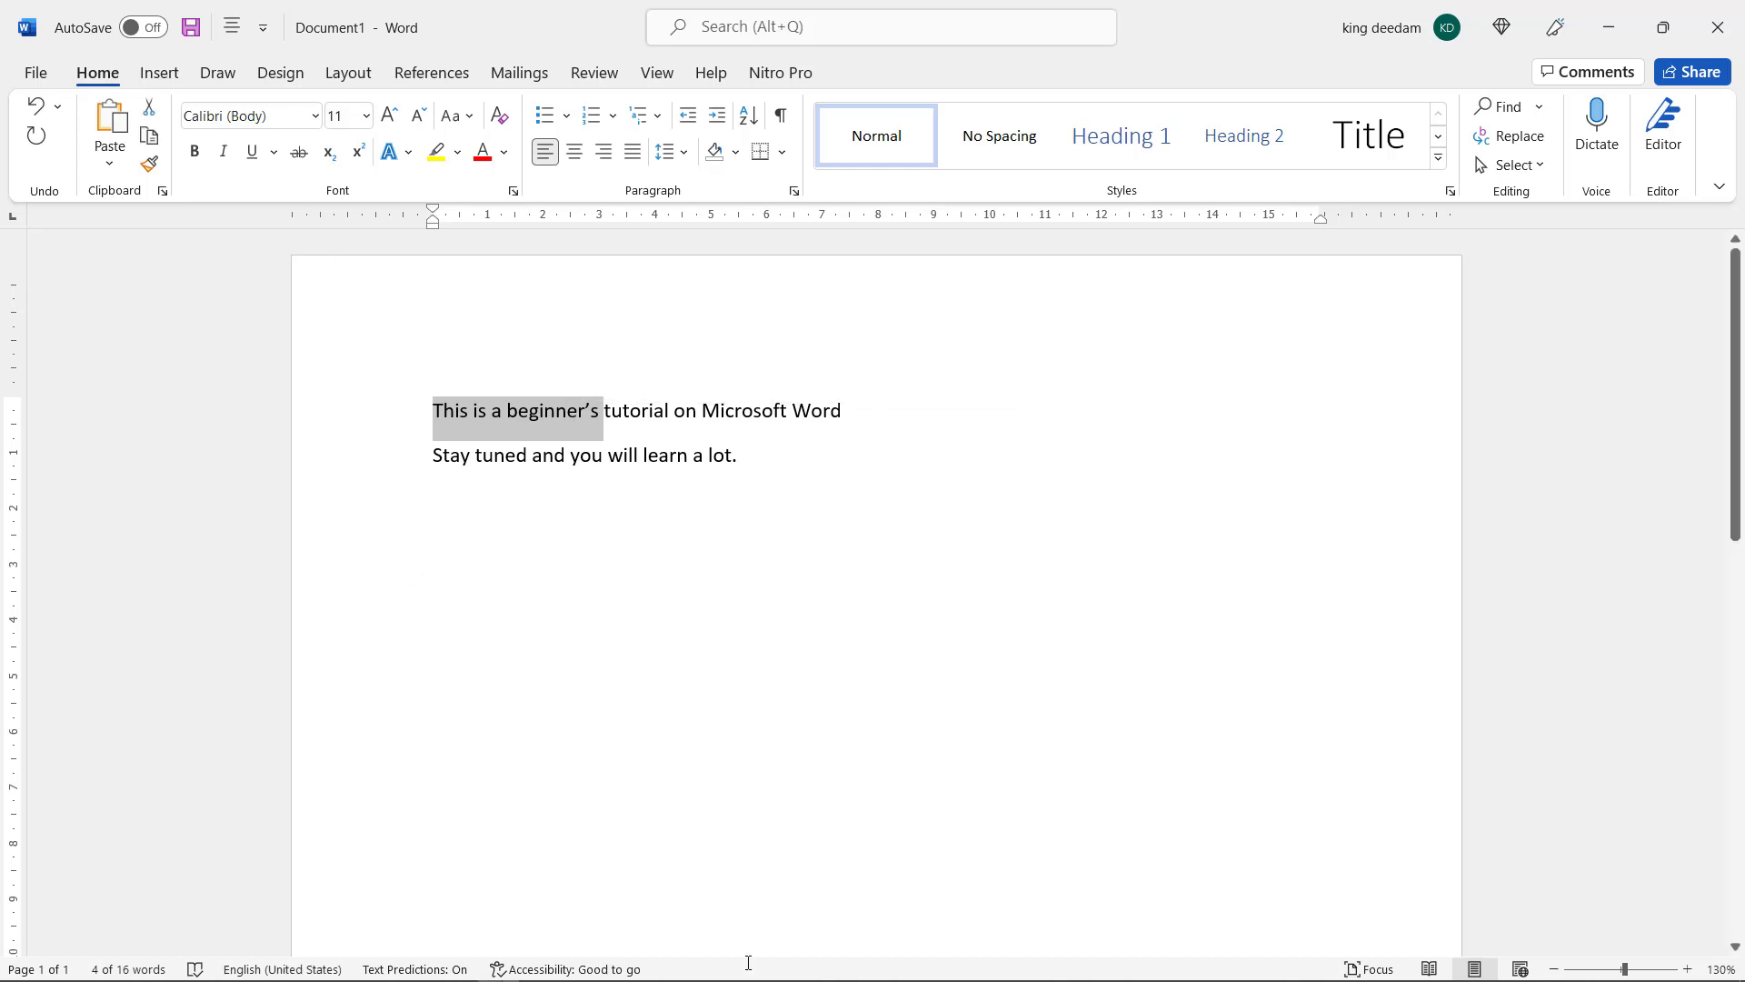
mouse_move(748, 977)
key(super)
key(super)
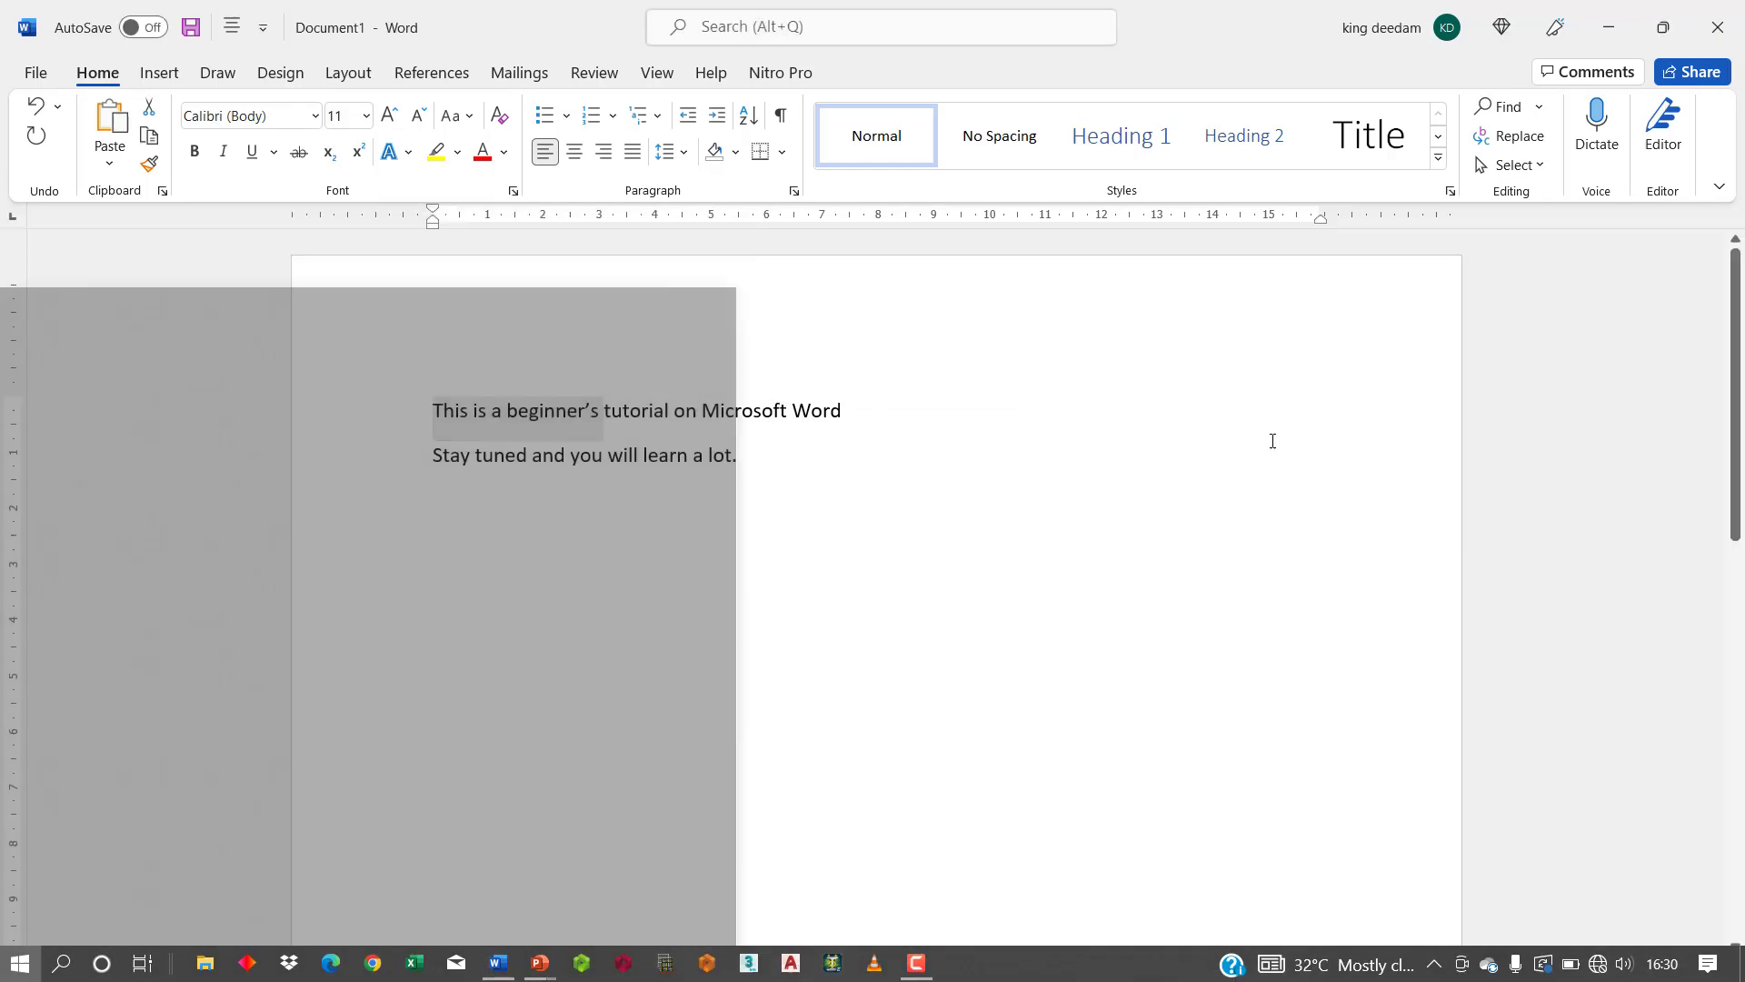
click(1608, 36)
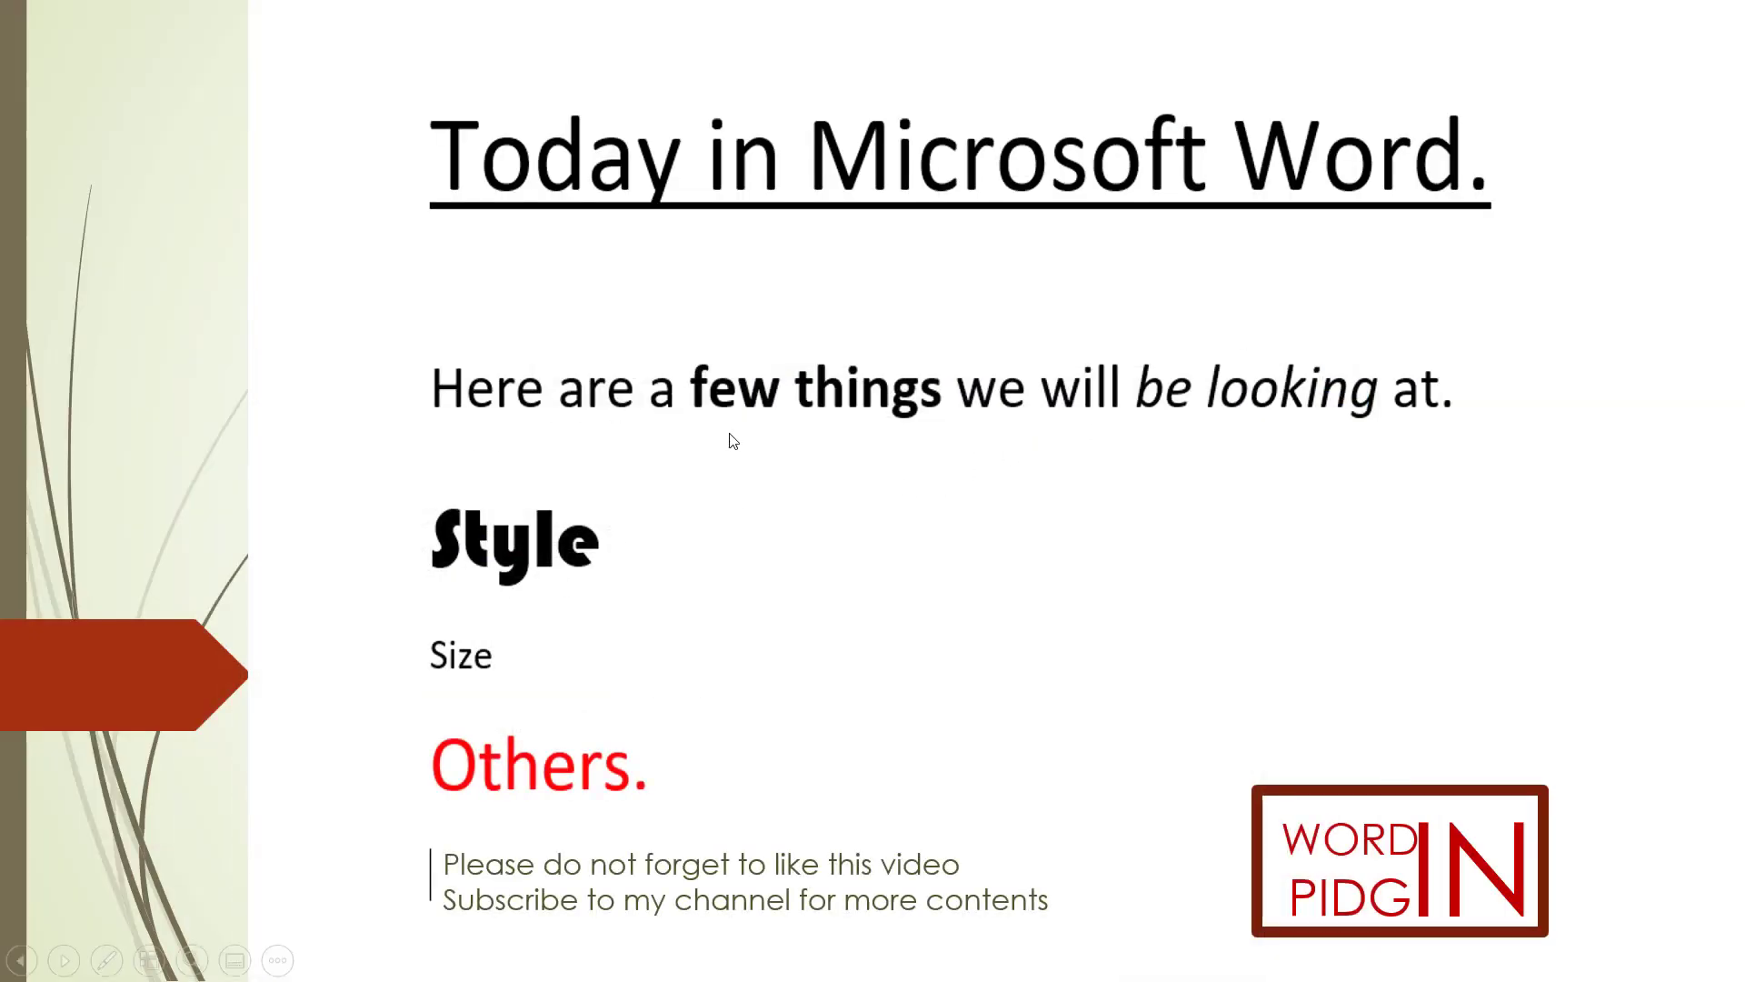
key(super)
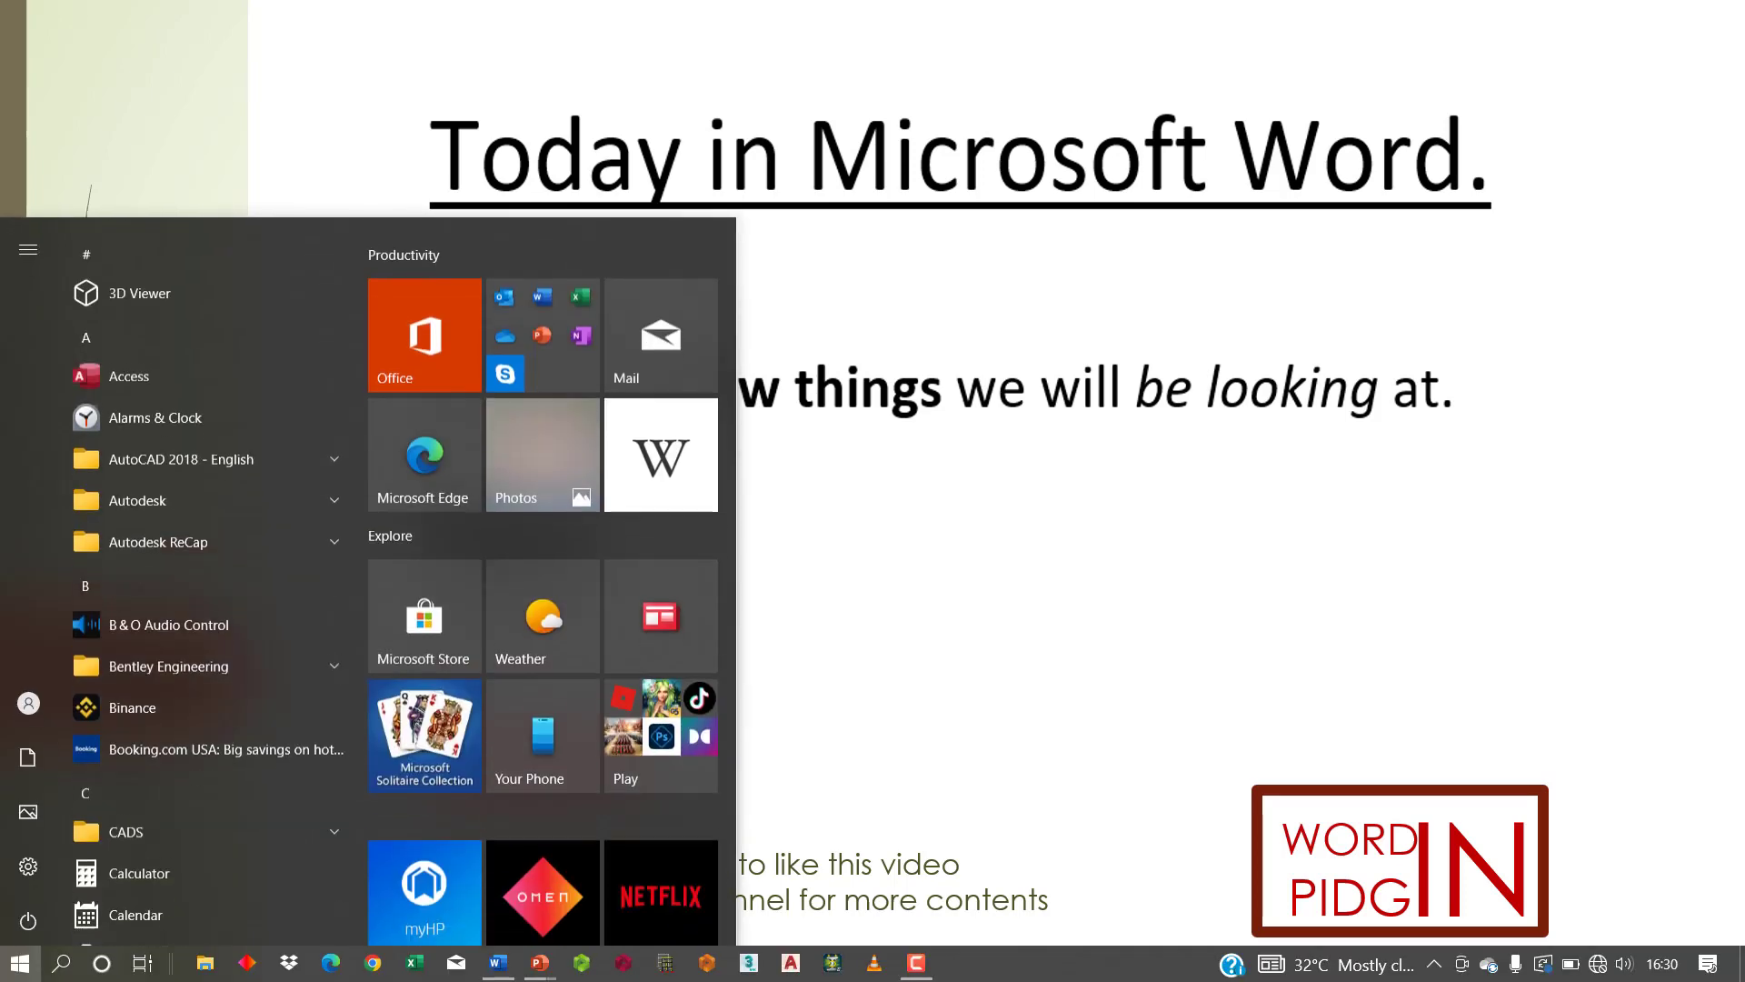
click(499, 961)
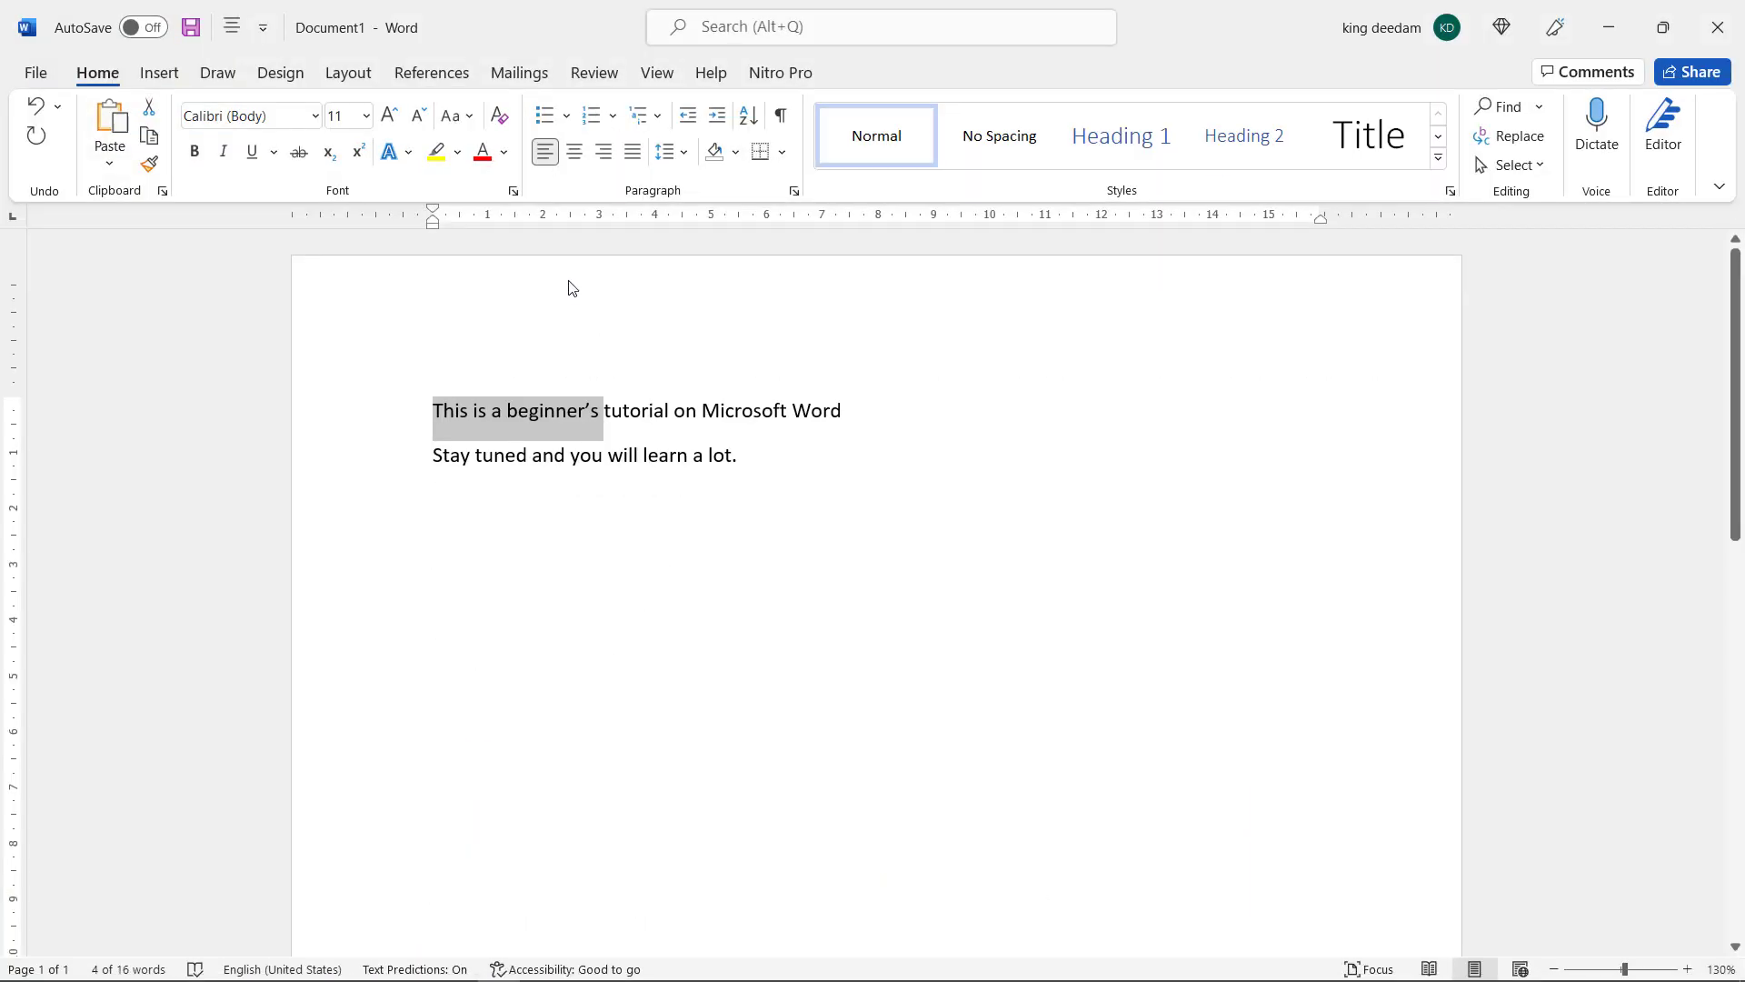
click(545, 510)
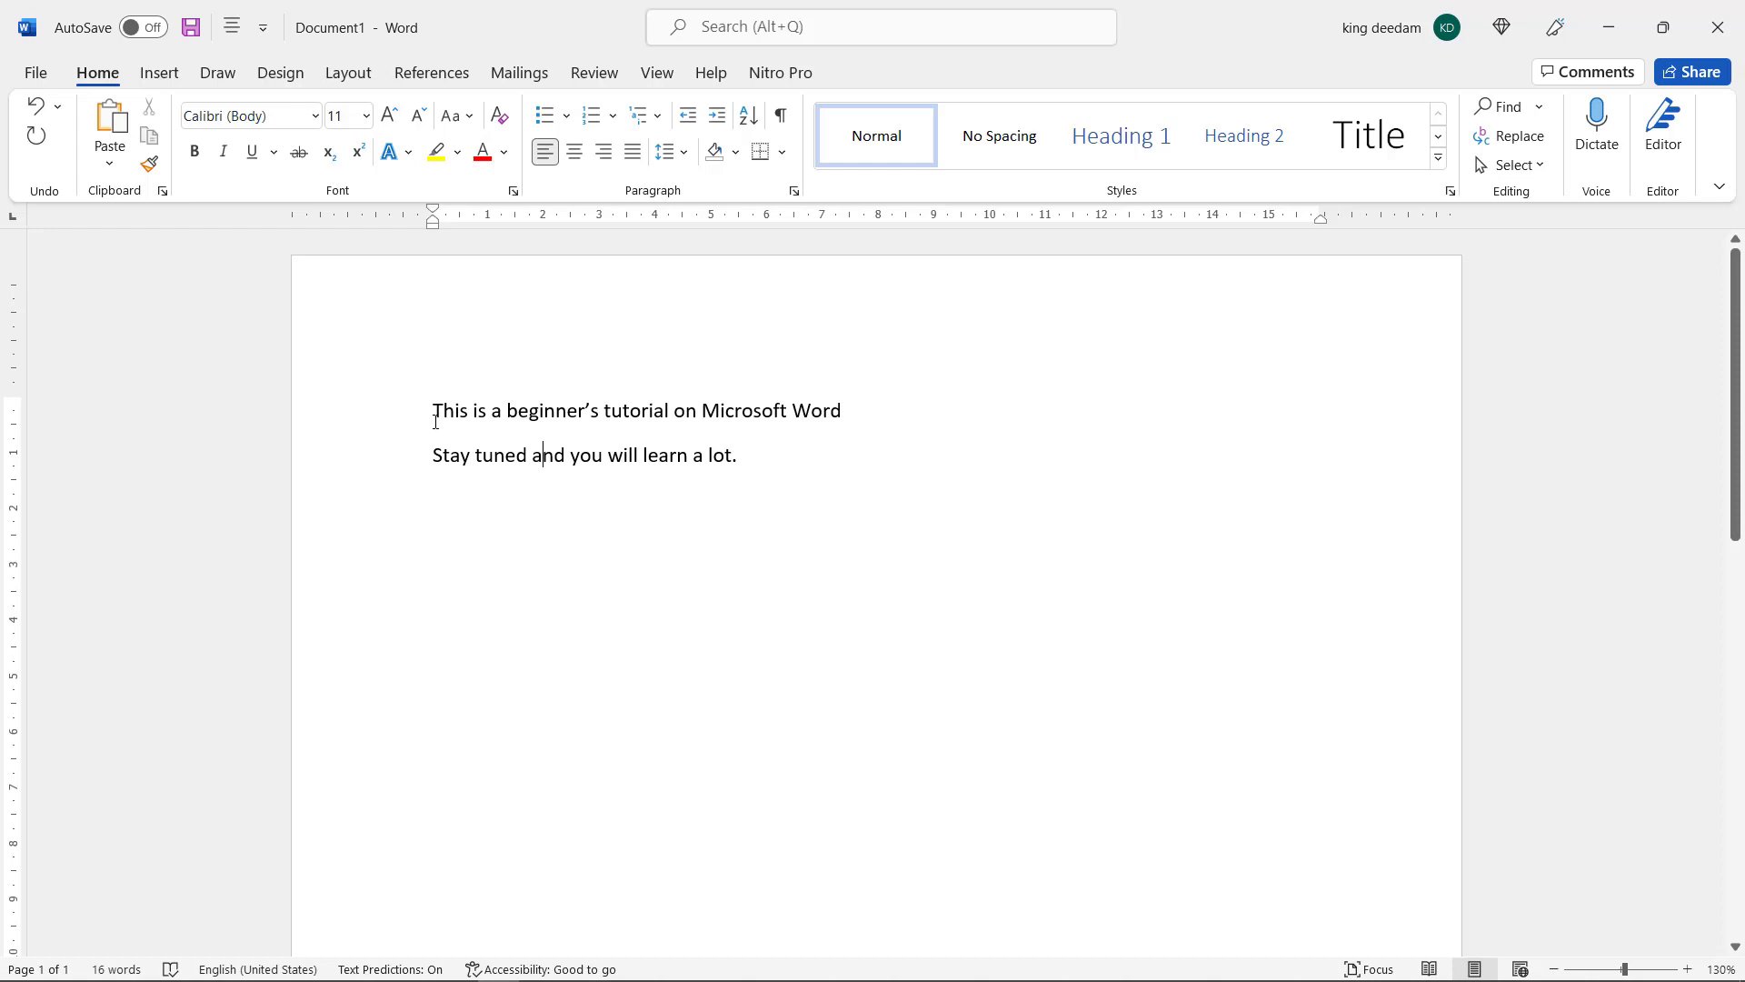
Select "This is a beginner's" in the first line and browse the available fonts with live preview
drag(435, 415, 603, 415)
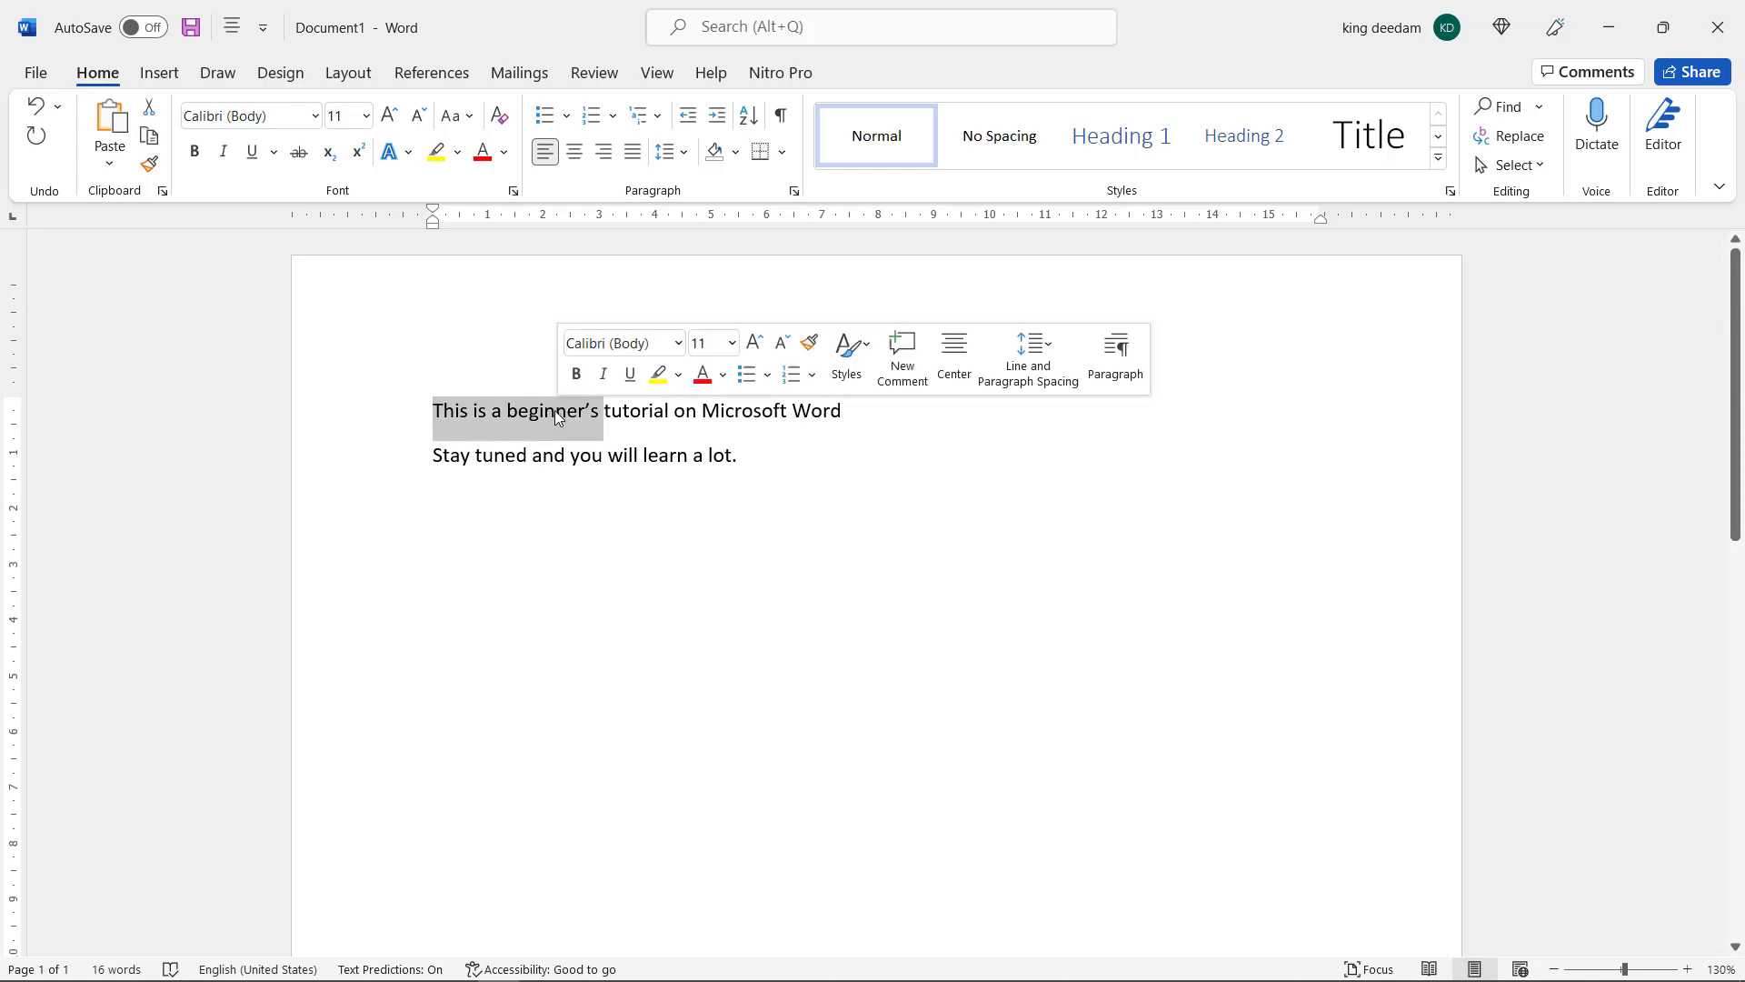
click(316, 117)
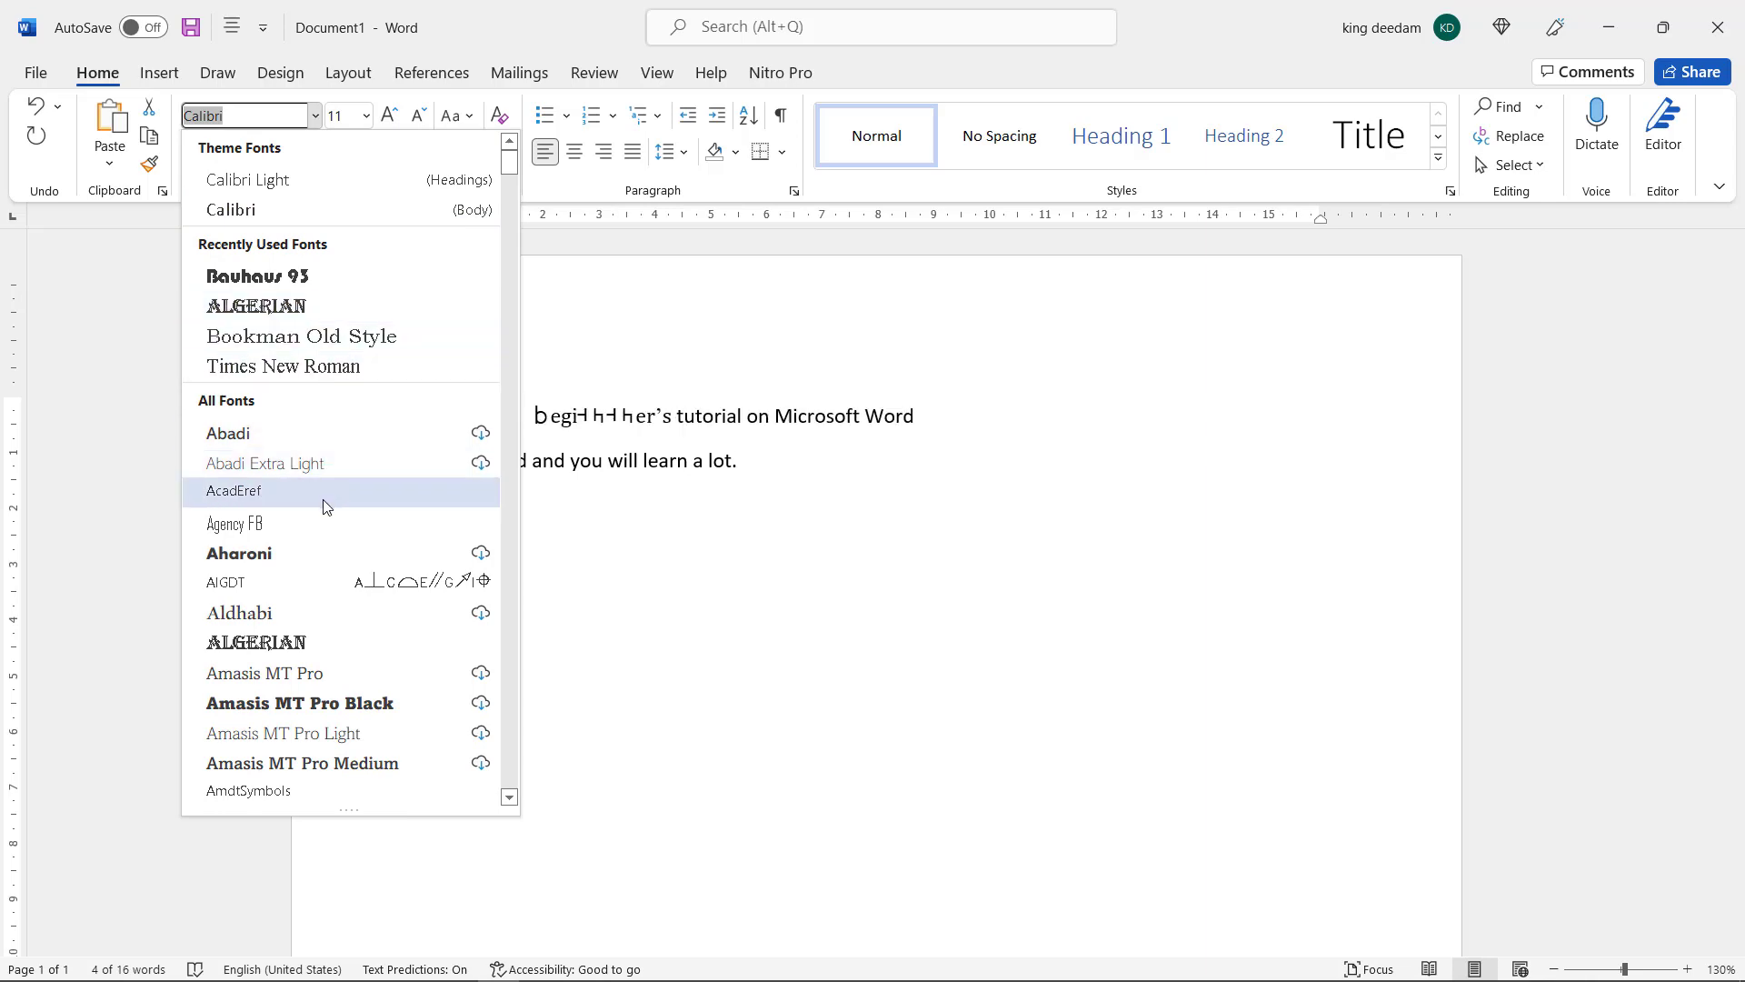
scroll(273, 605, down, 3)
scroll(273, 605, down, 15)
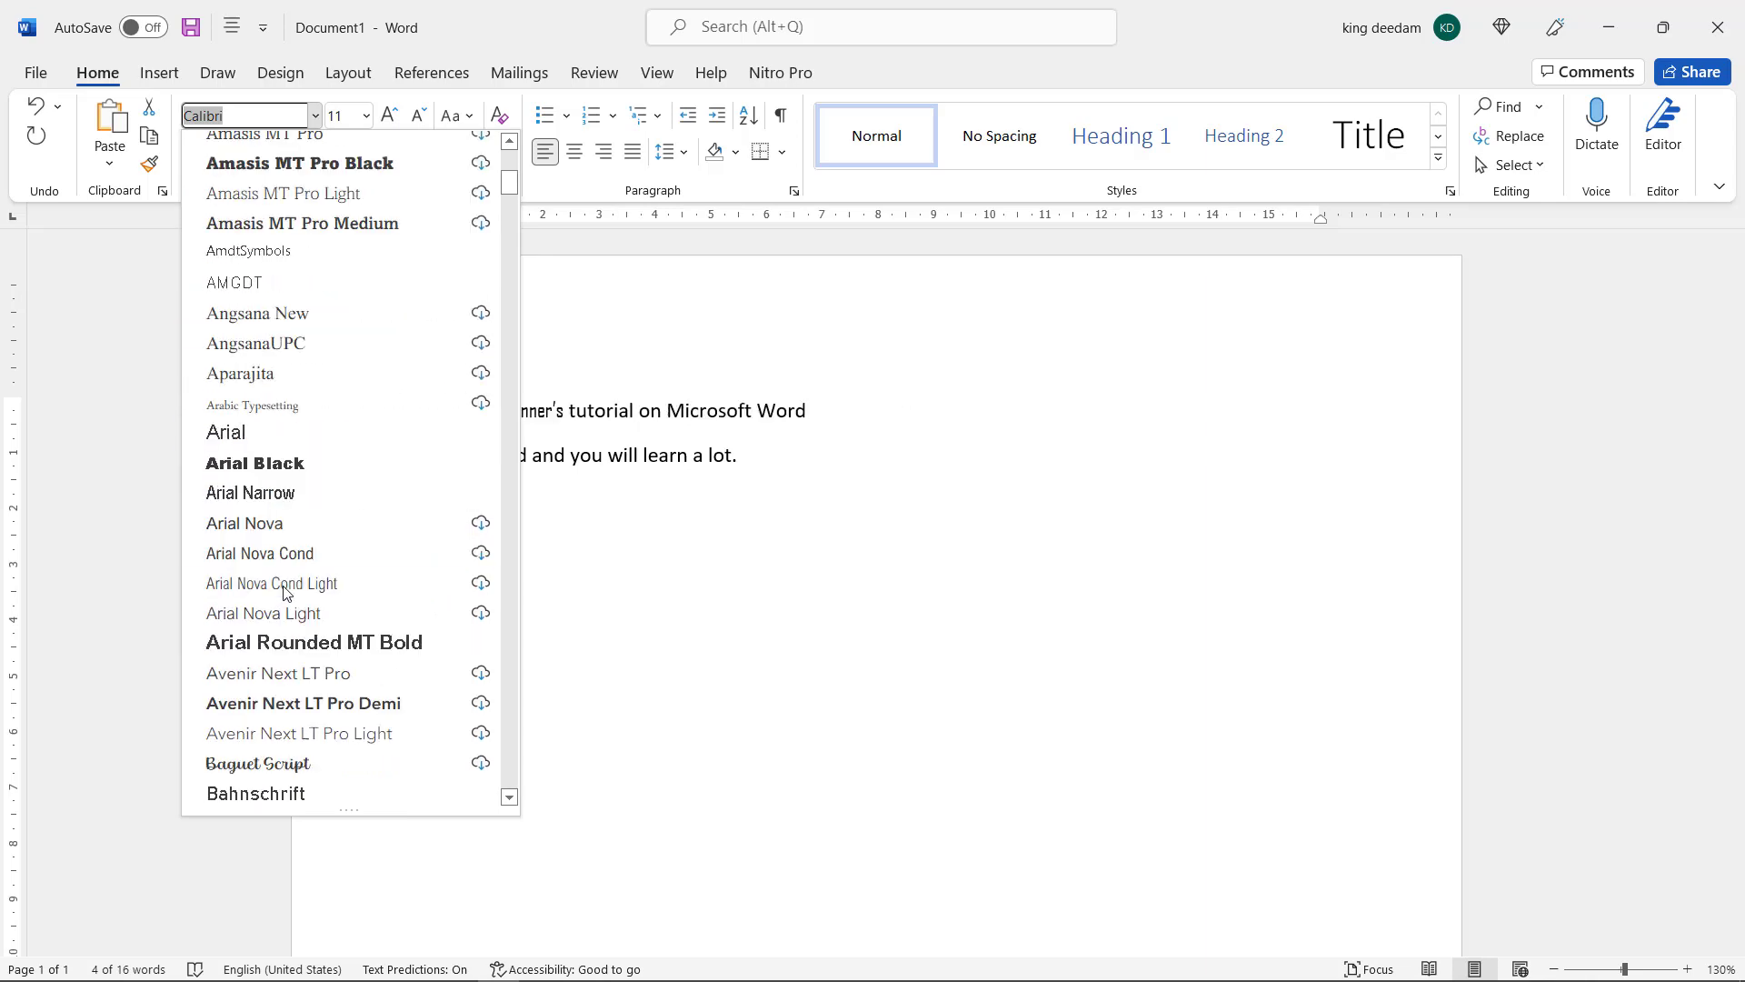
scroll(286, 582, down, 3)
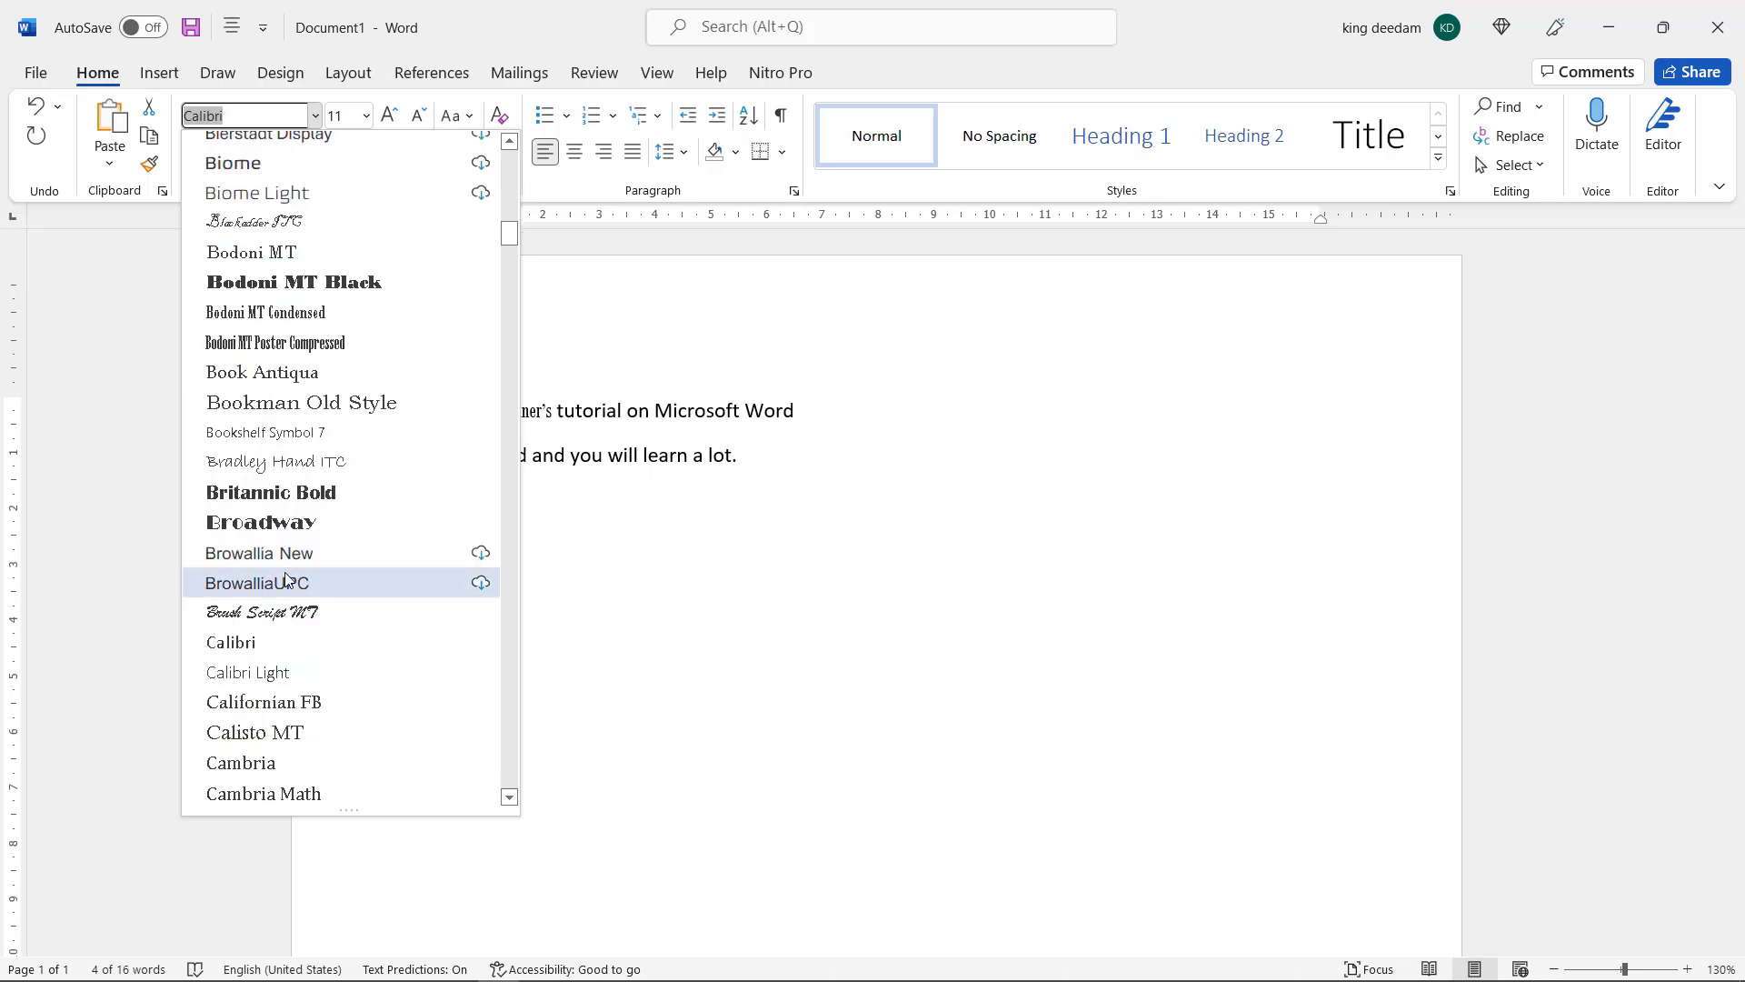
scroll(281, 569, up, 6)
scroll(281, 568, up, 18)
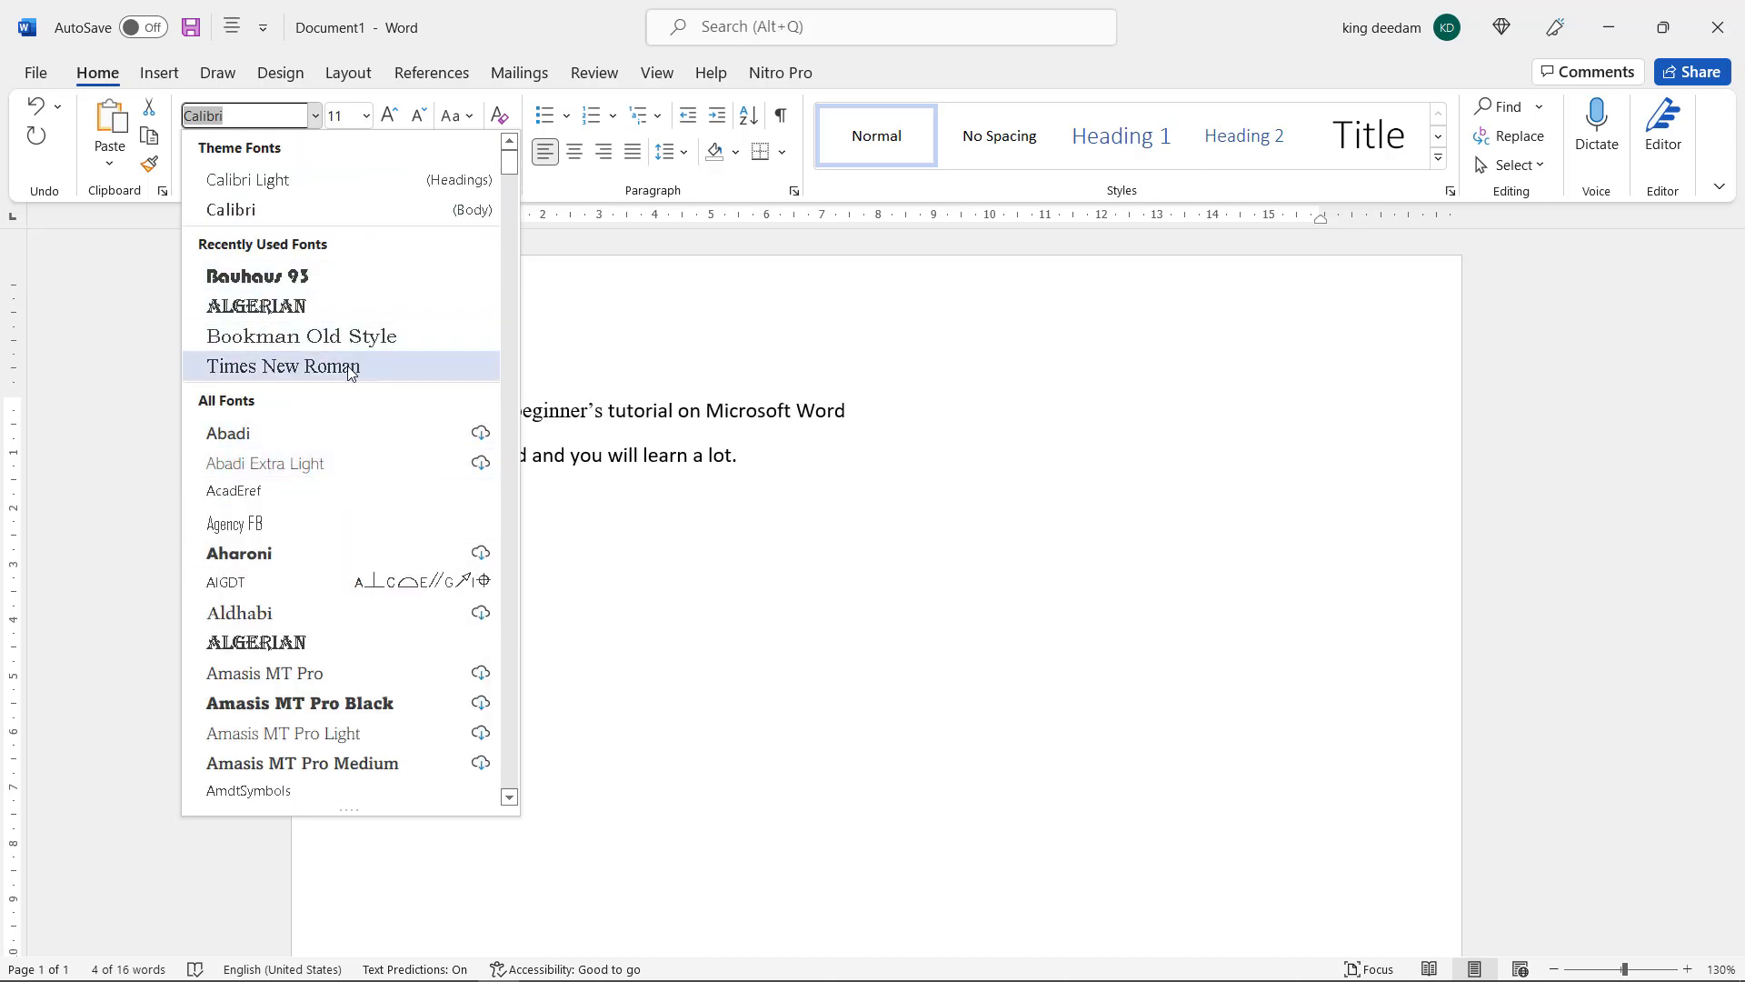
Try to change the font of "This is a beginner's" to Times New Roman by entering its name
click(232, 118)
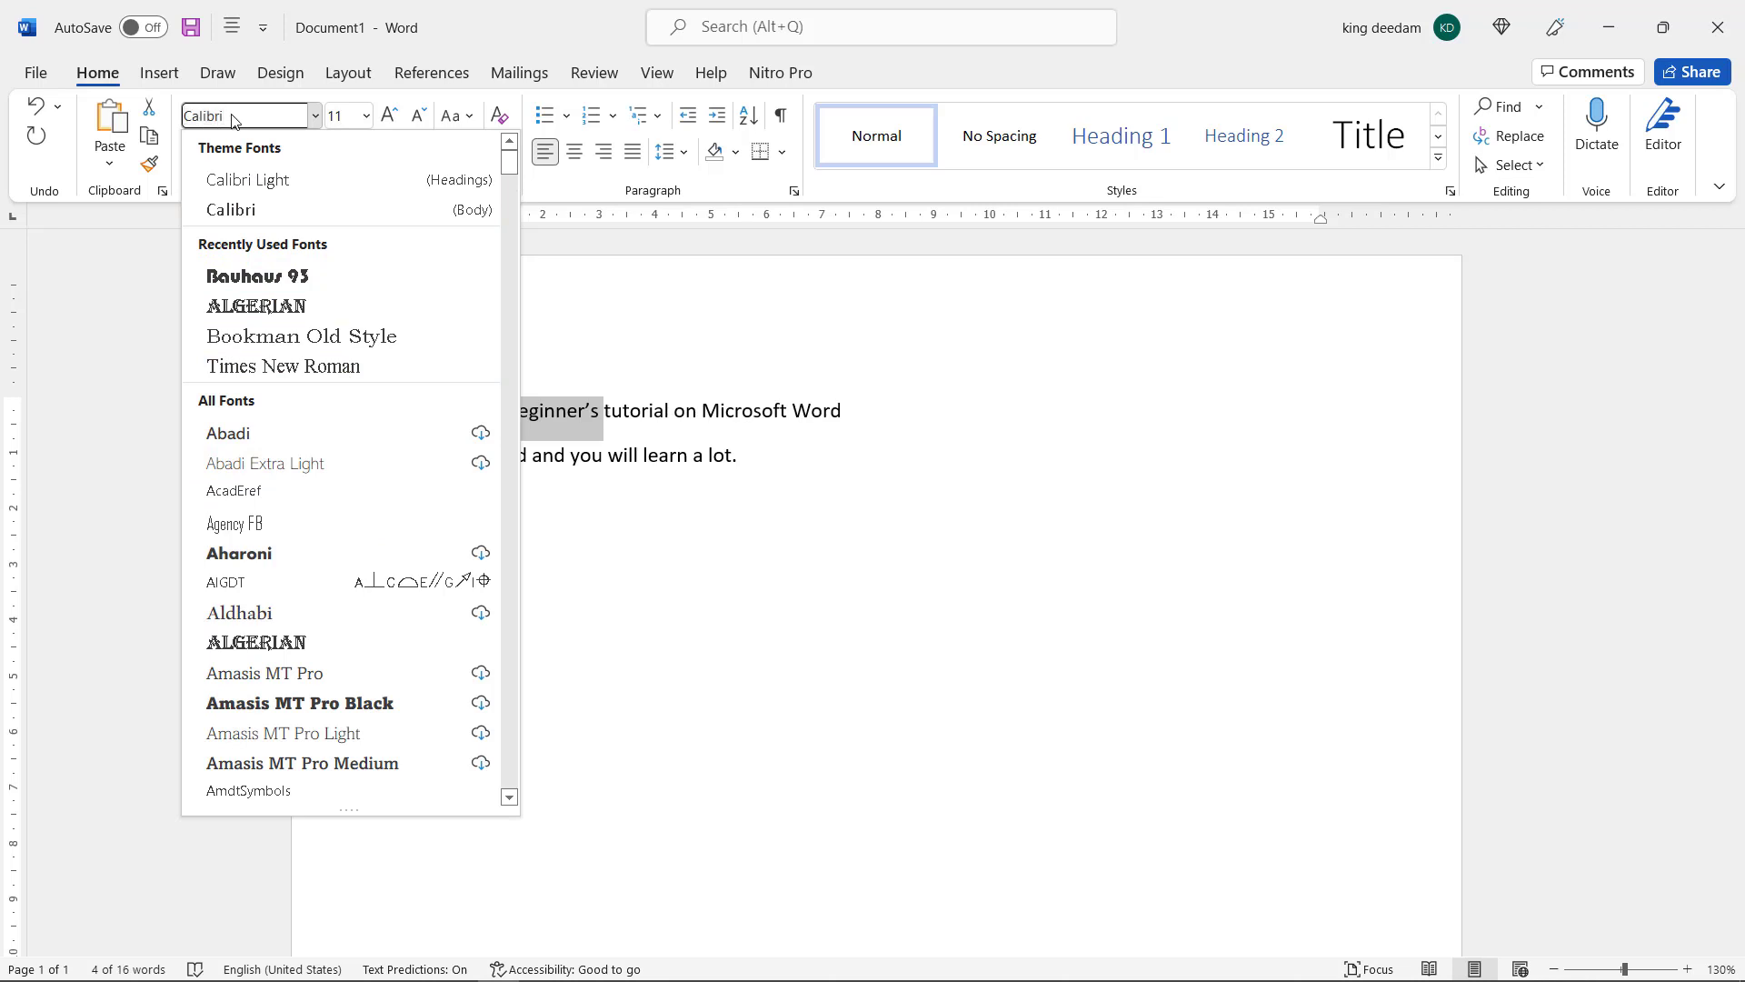
key(BackSpace)
key(BackSpace)
key(BackSpace)
key(BackSpace)
key(BackSpace)
key(BackSpace)
key(BackSpace)
text(T)
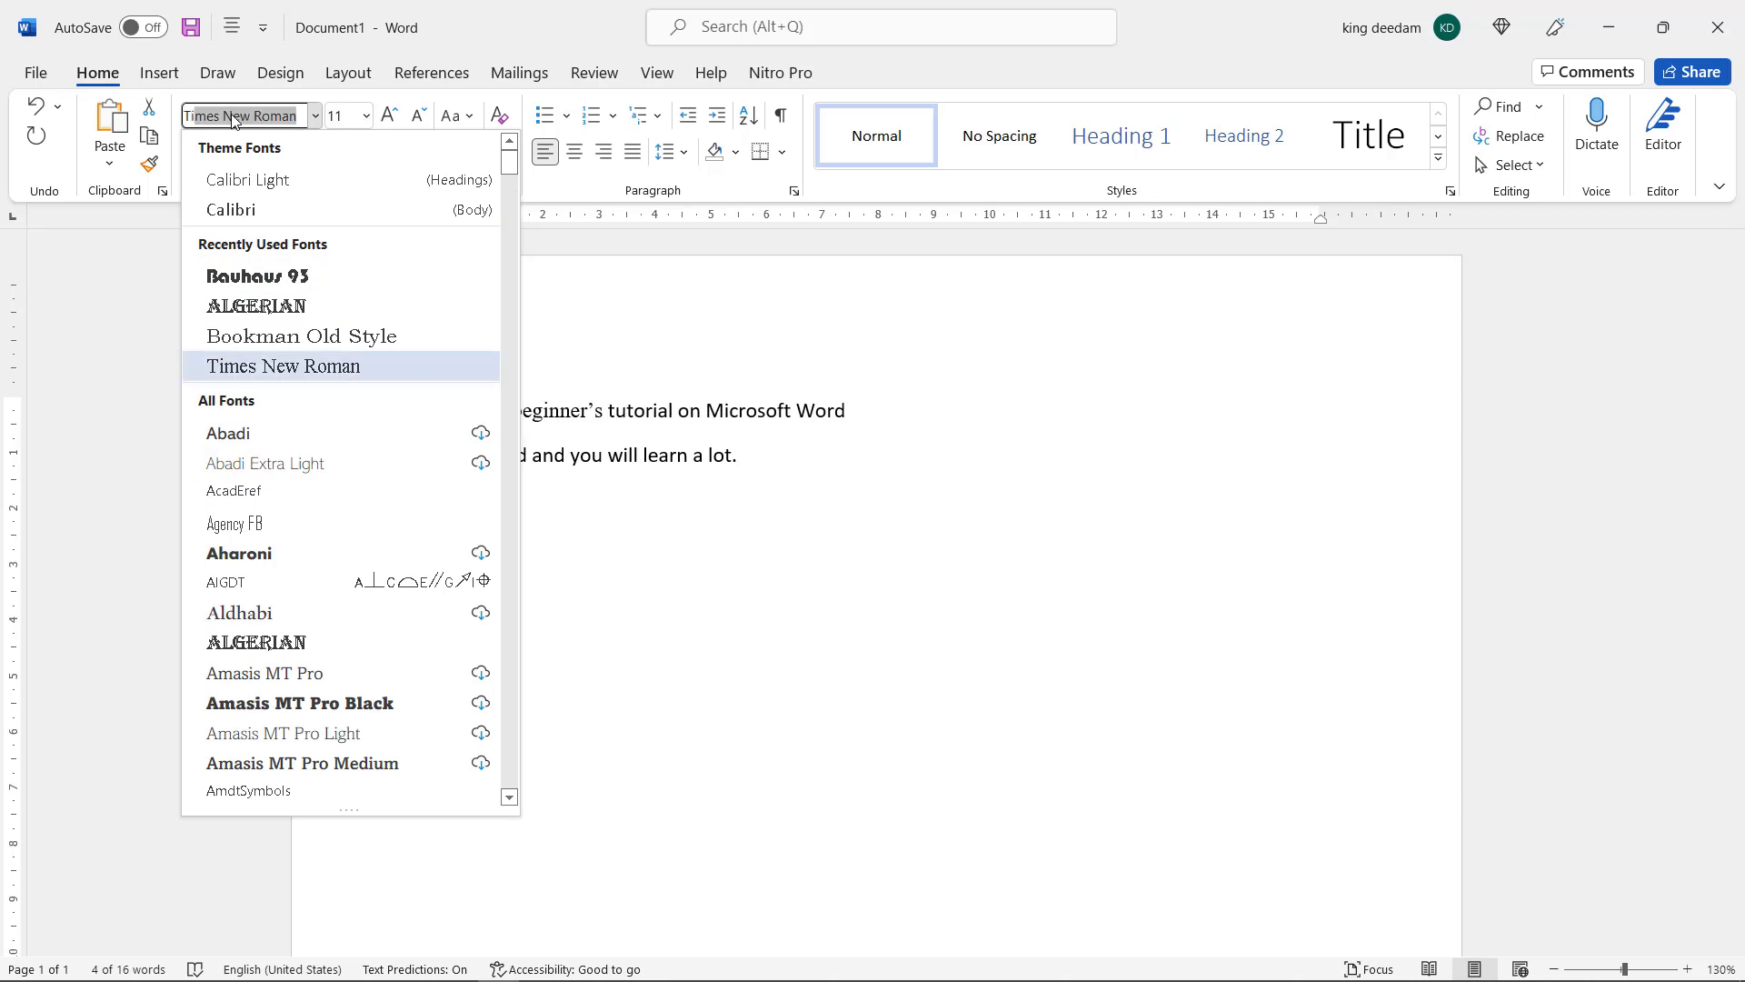
key(Escape)
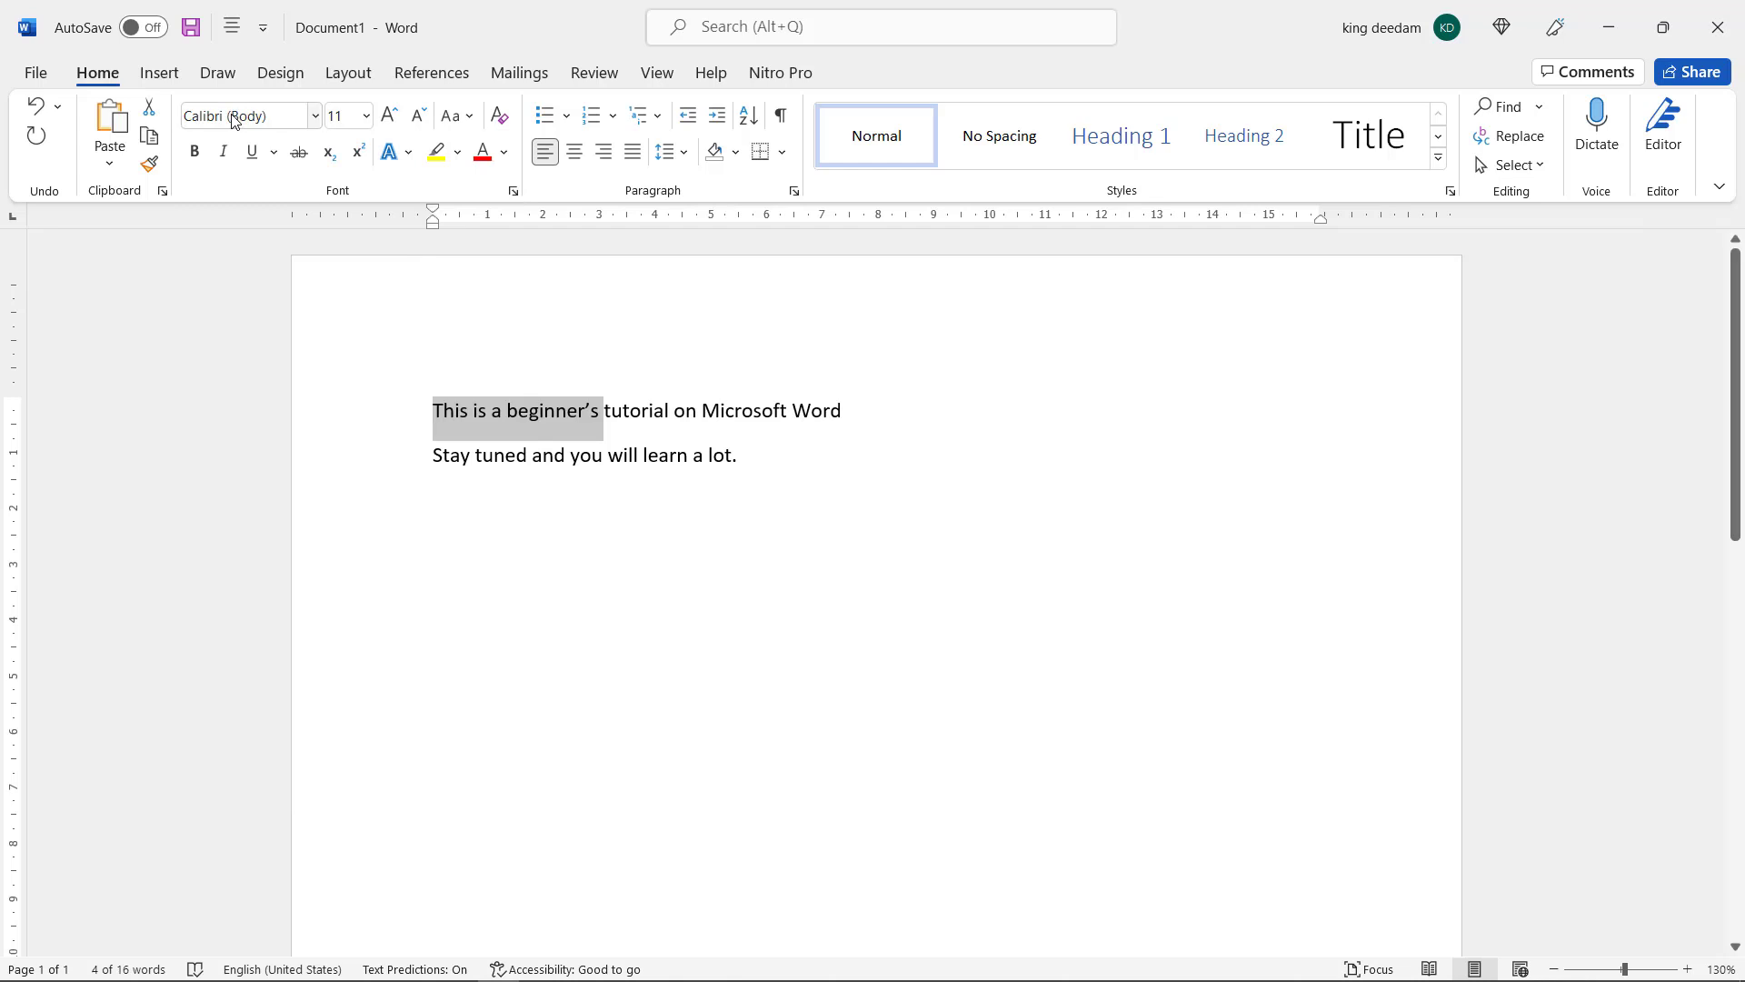
Browse further fonts for "This is a beginner's" without choosing one, and deselect the text
click(314, 116)
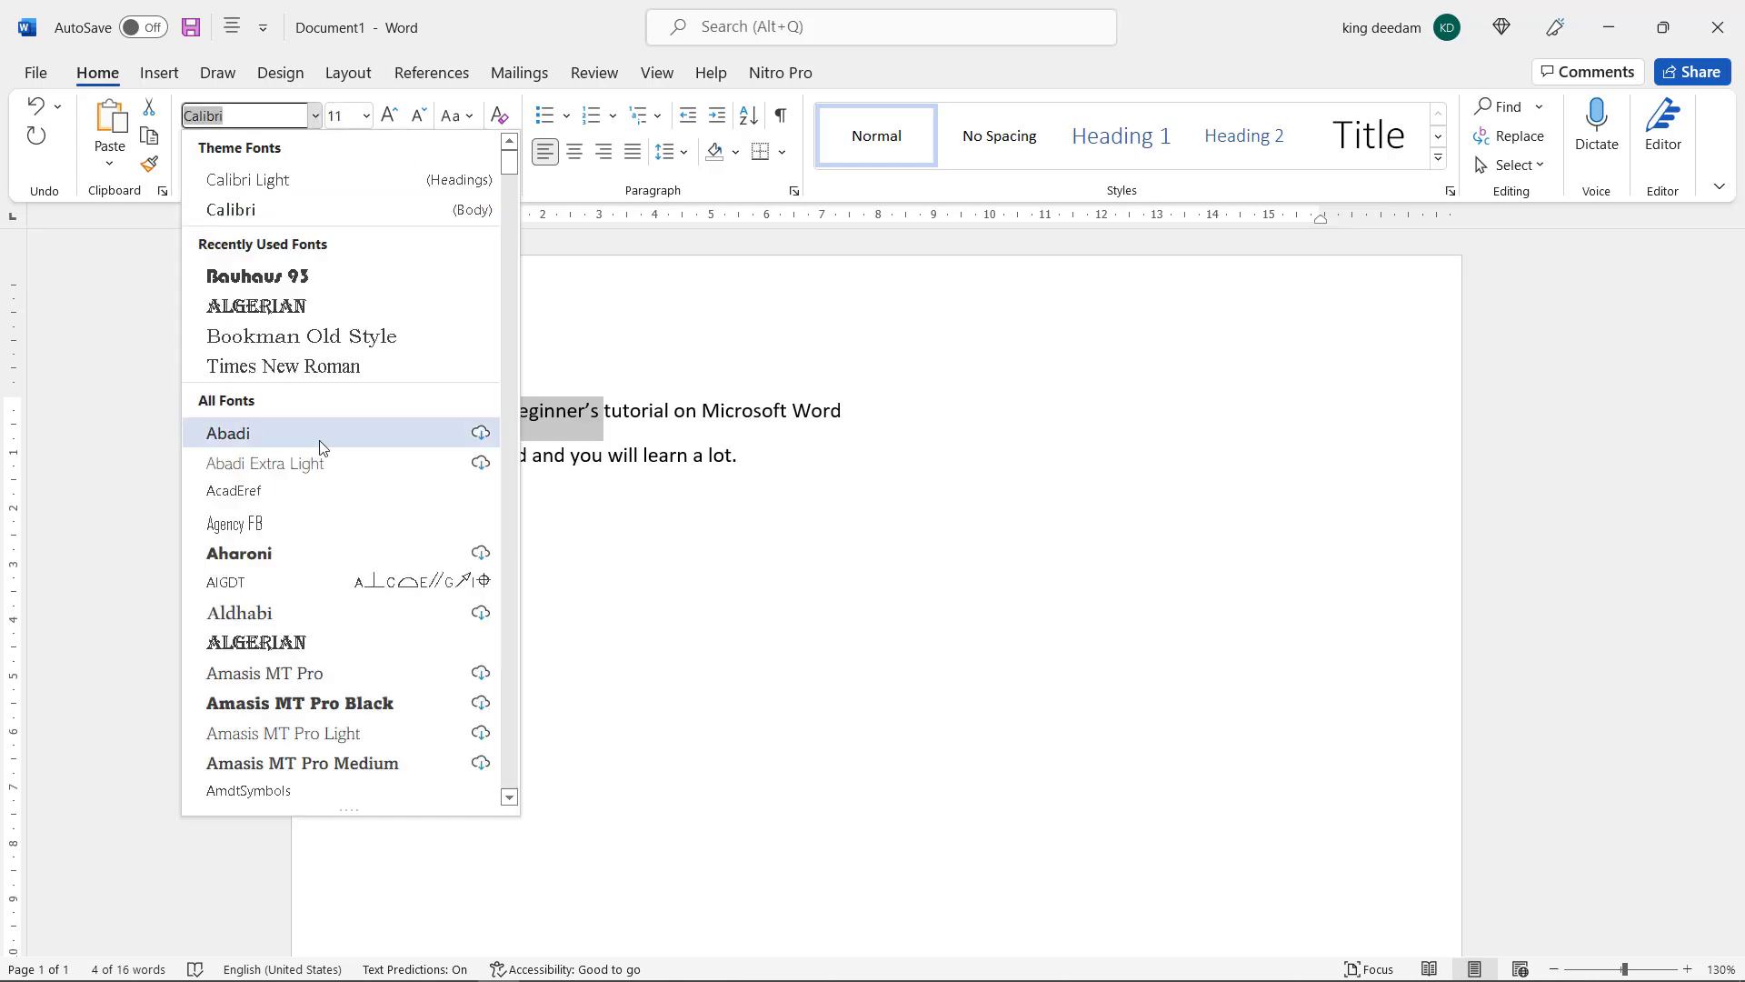
scroll(323, 542, down, 2)
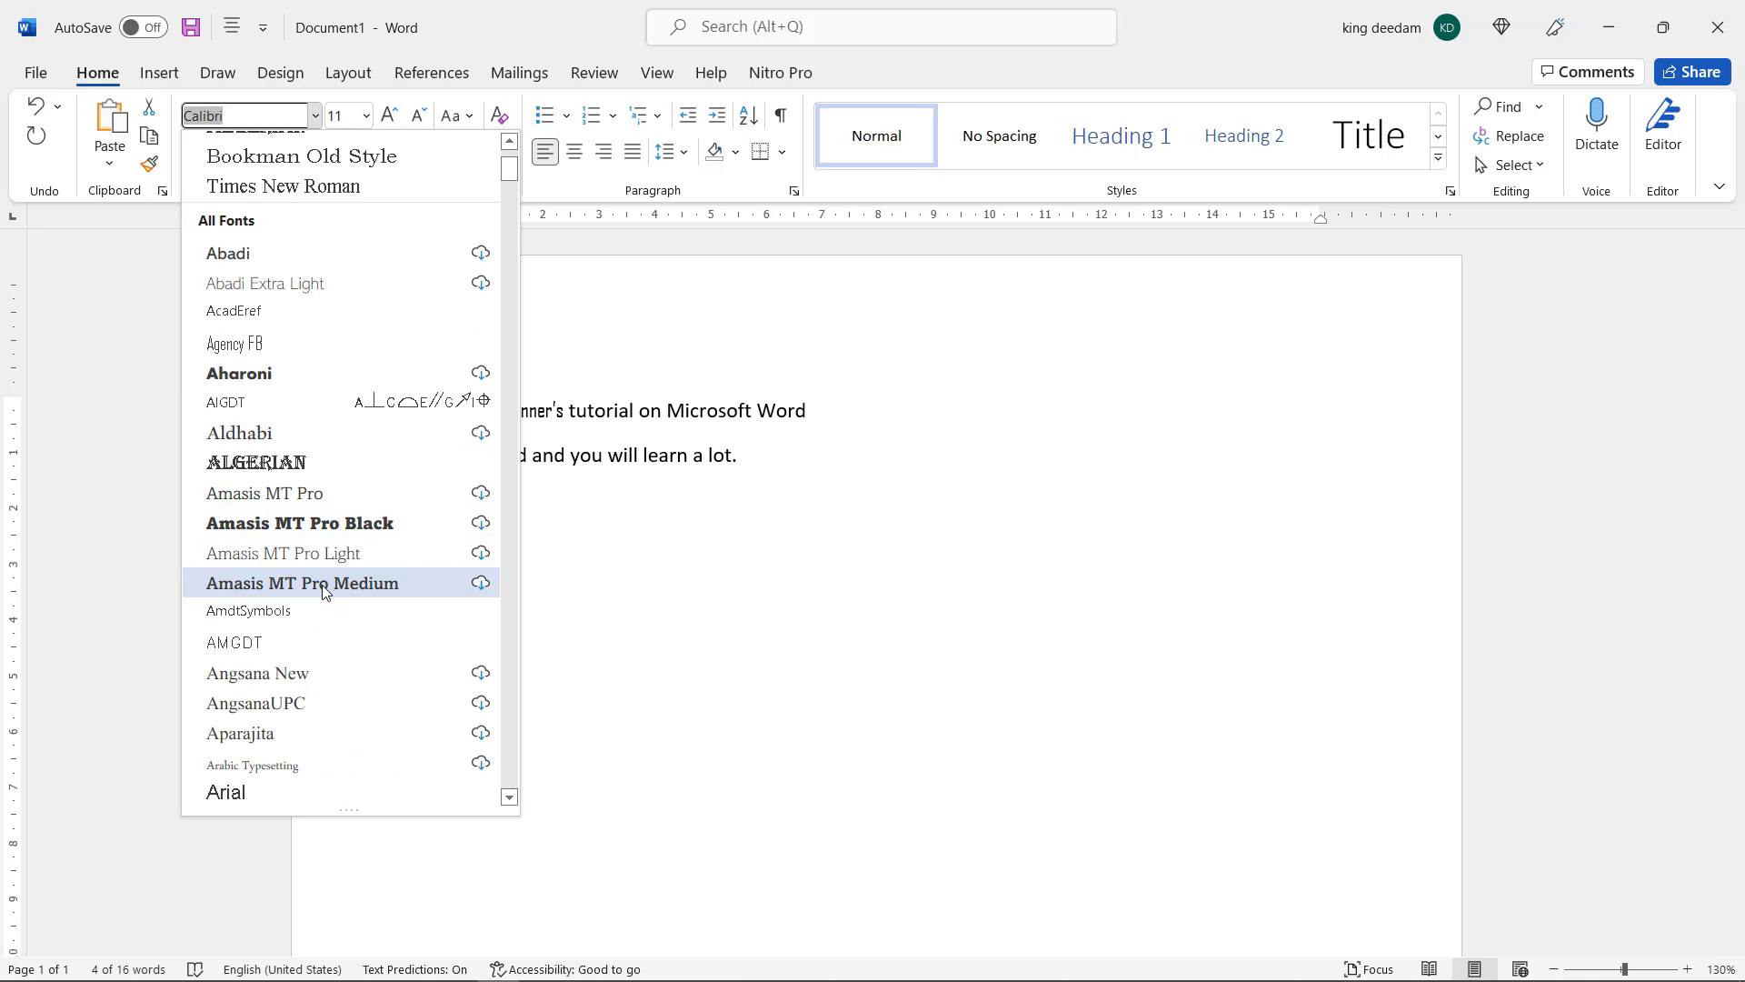
scroll(323, 586, down, 2)
scroll(324, 596, down, 2)
click(720, 524)
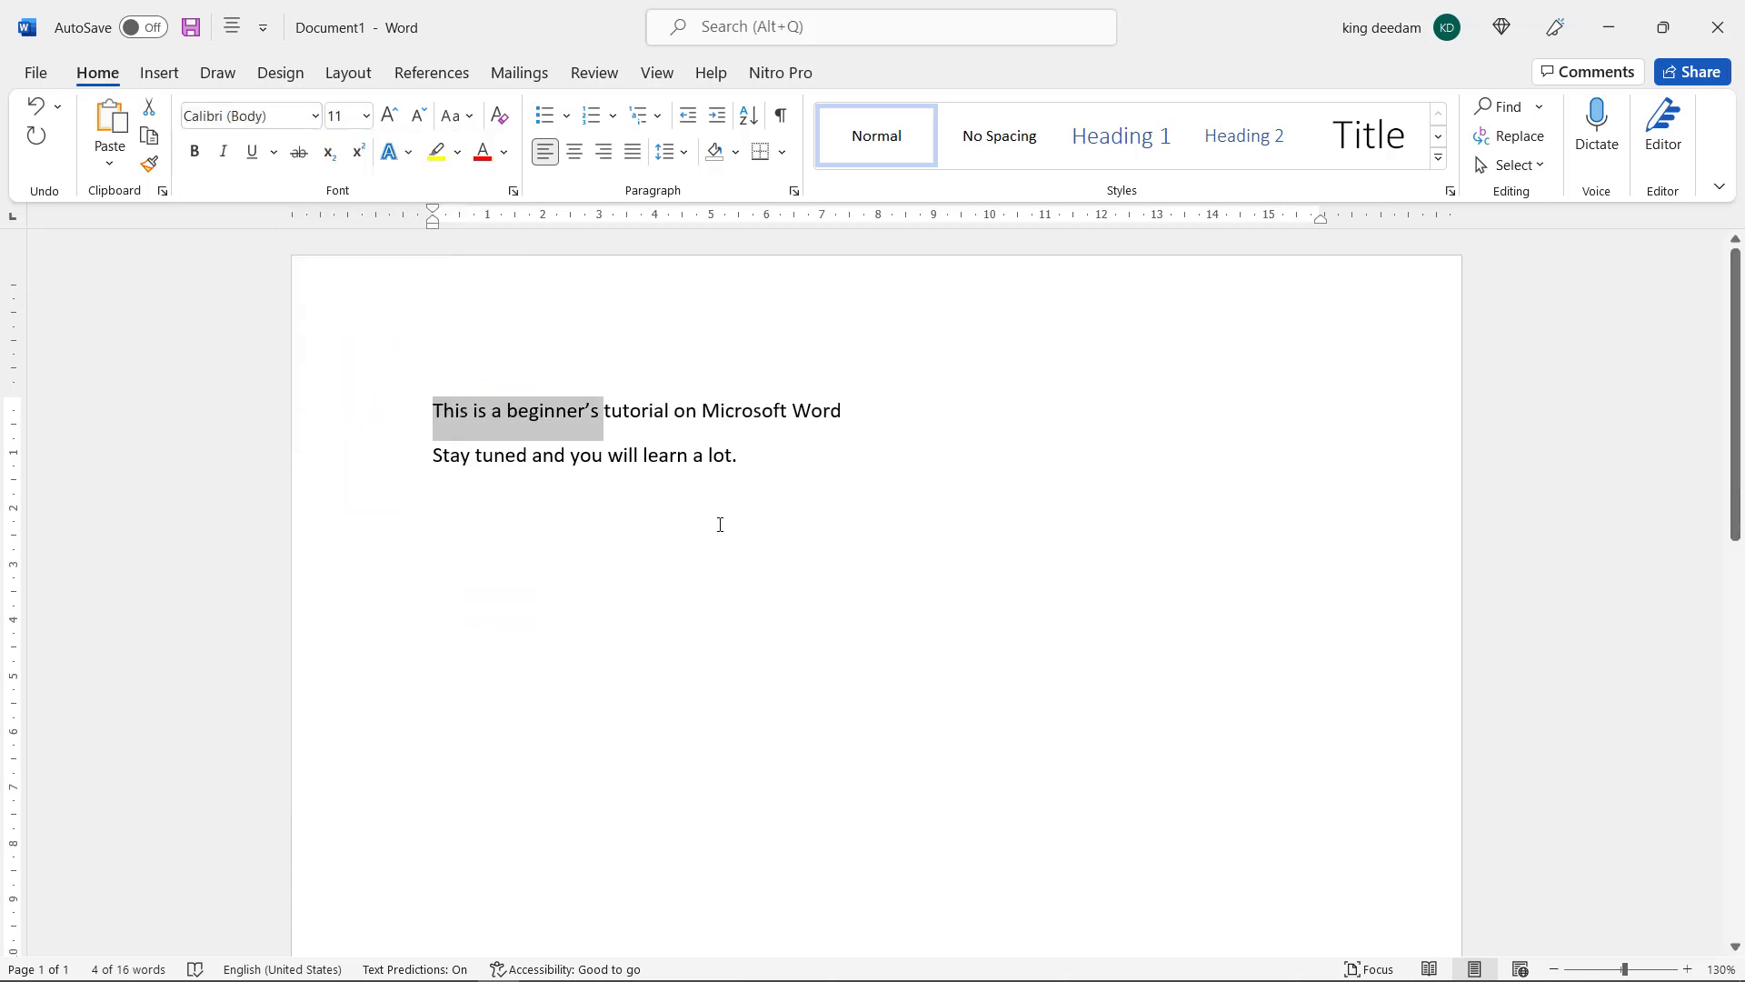
click(846, 477)
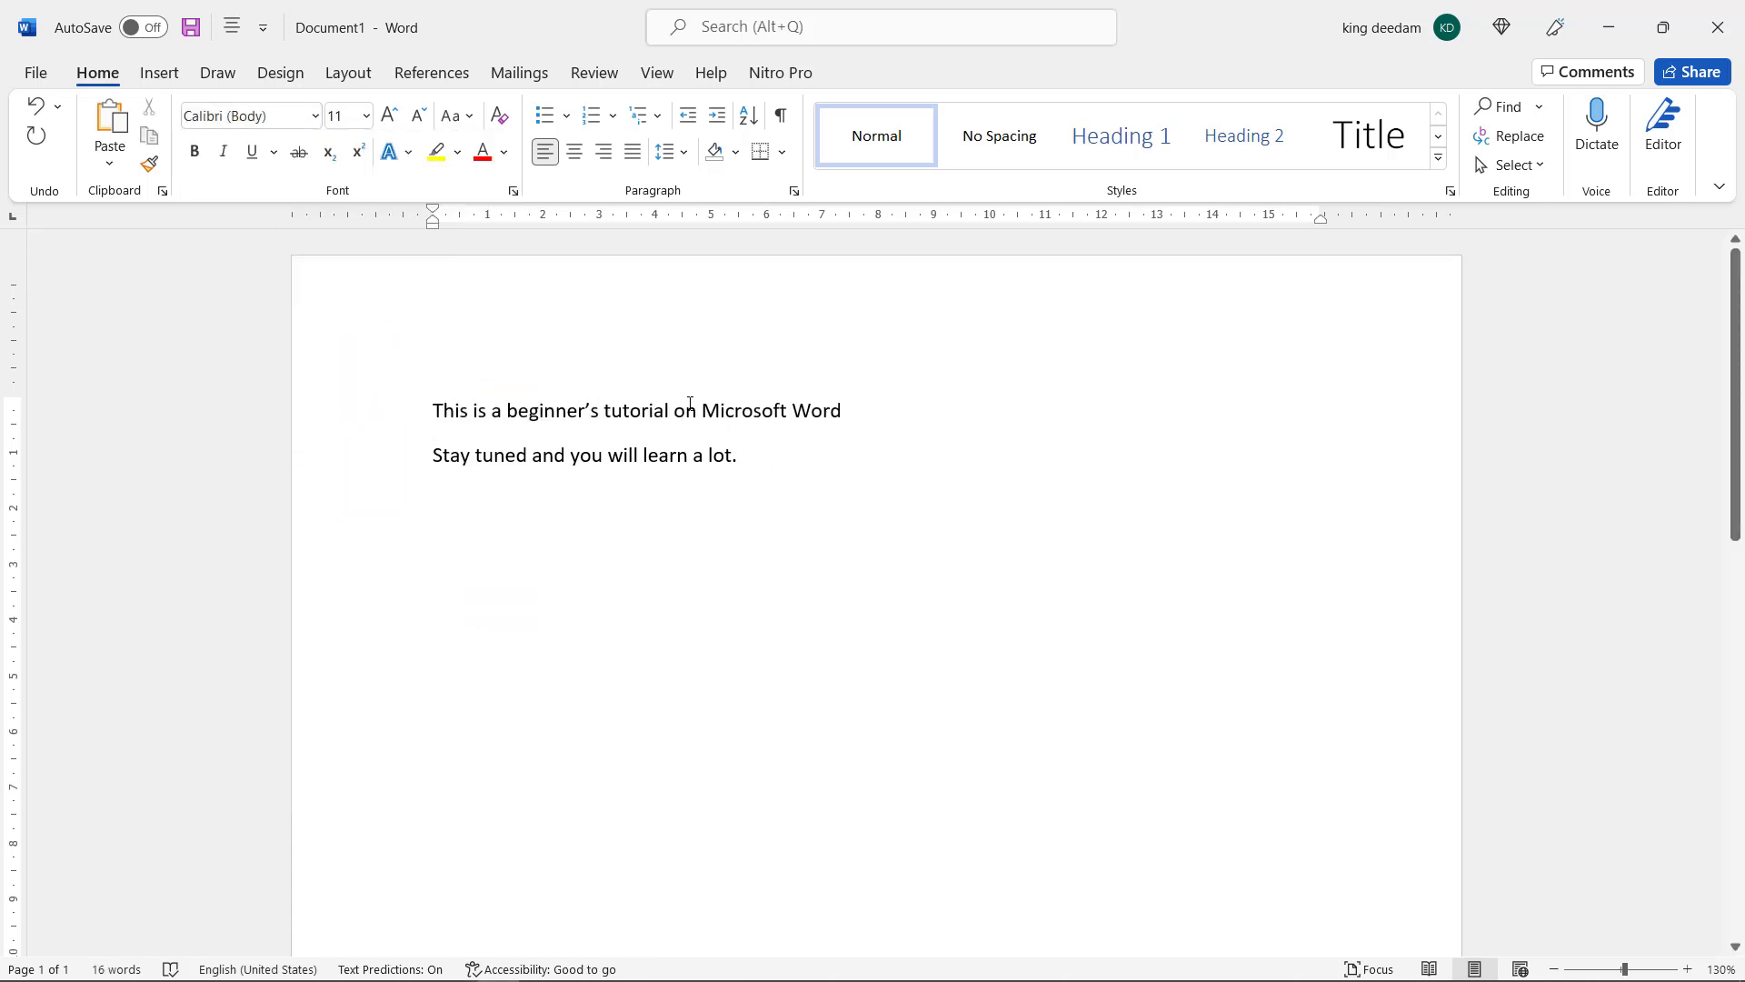
Change the font of "Microsoft Word" in the first line to Blackadder ITC and deselect the text
drag(703, 411, 841, 411)
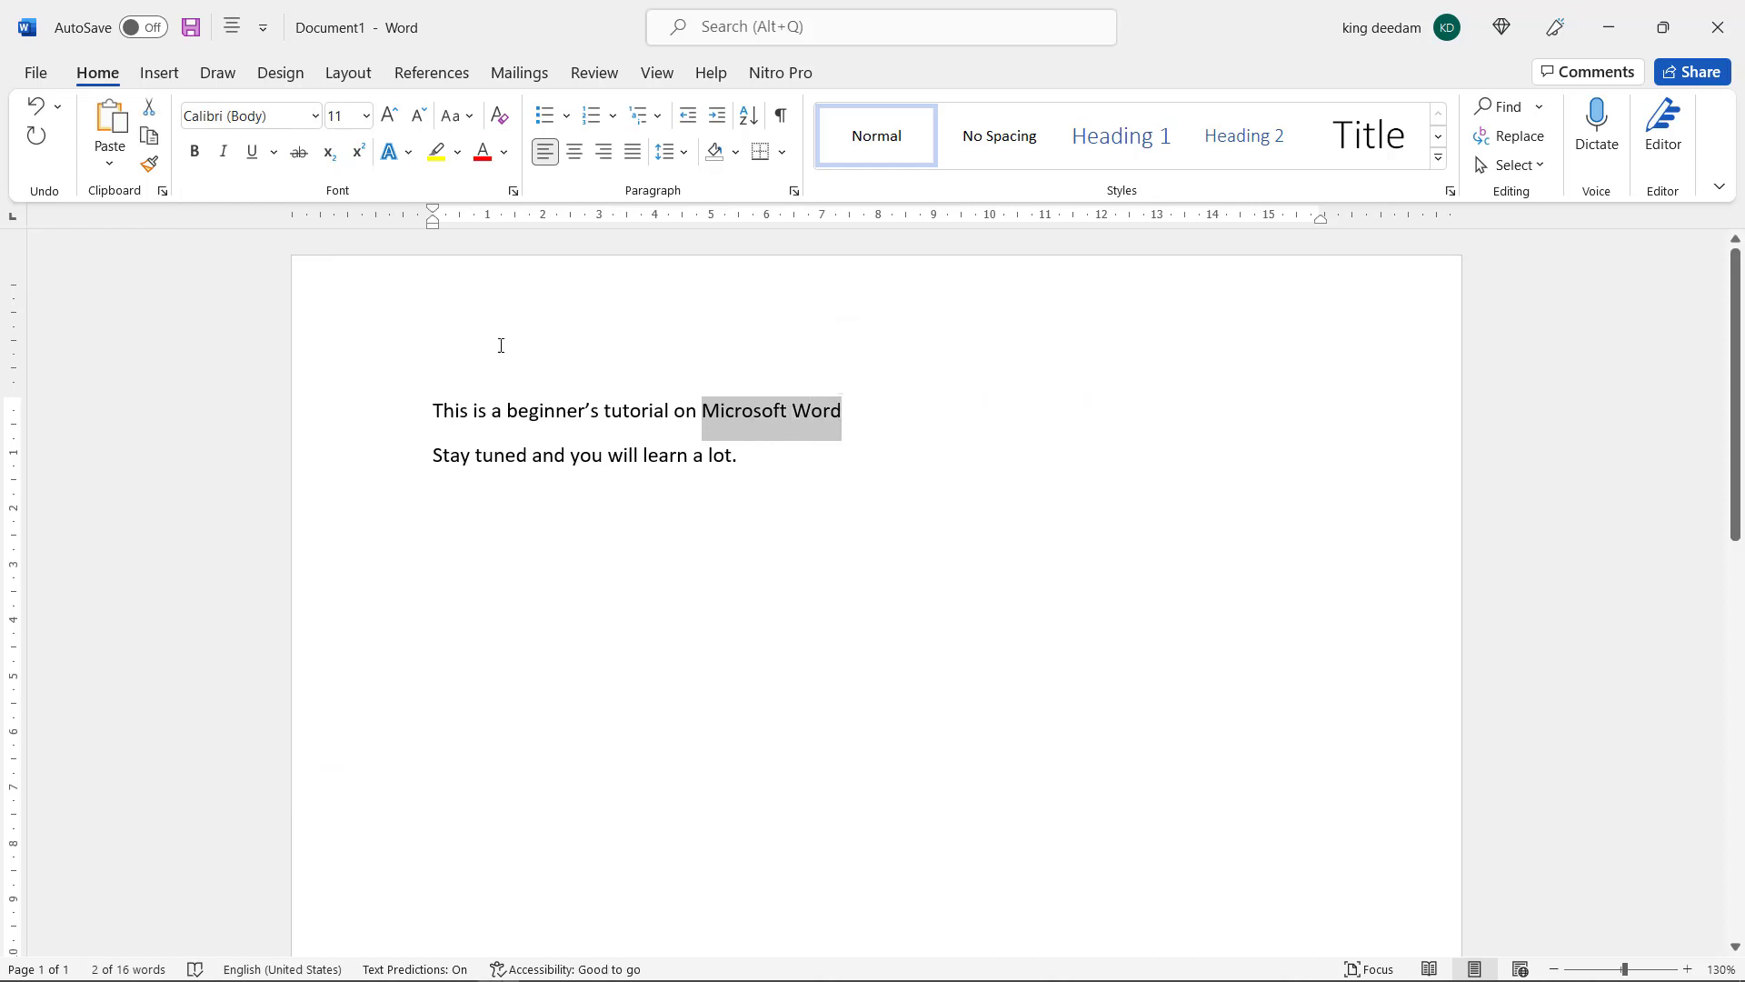
click(316, 116)
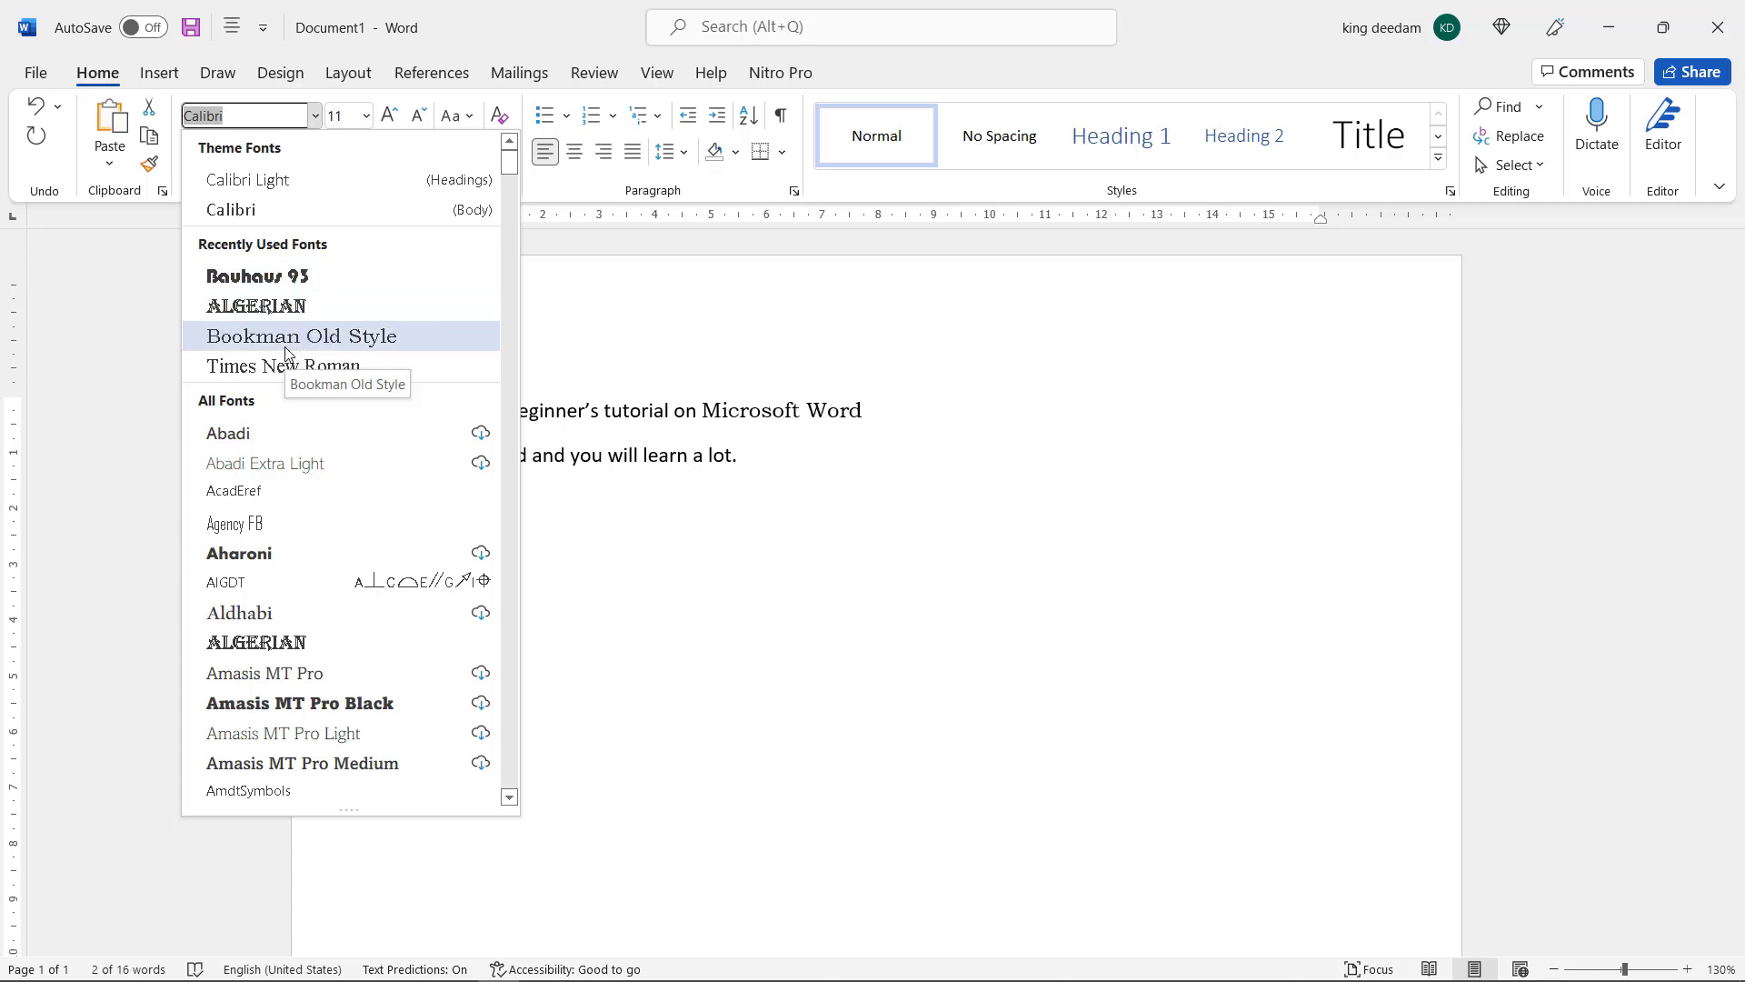
scroll(302, 464, down, 4)
scroll(303, 468, down, 8)
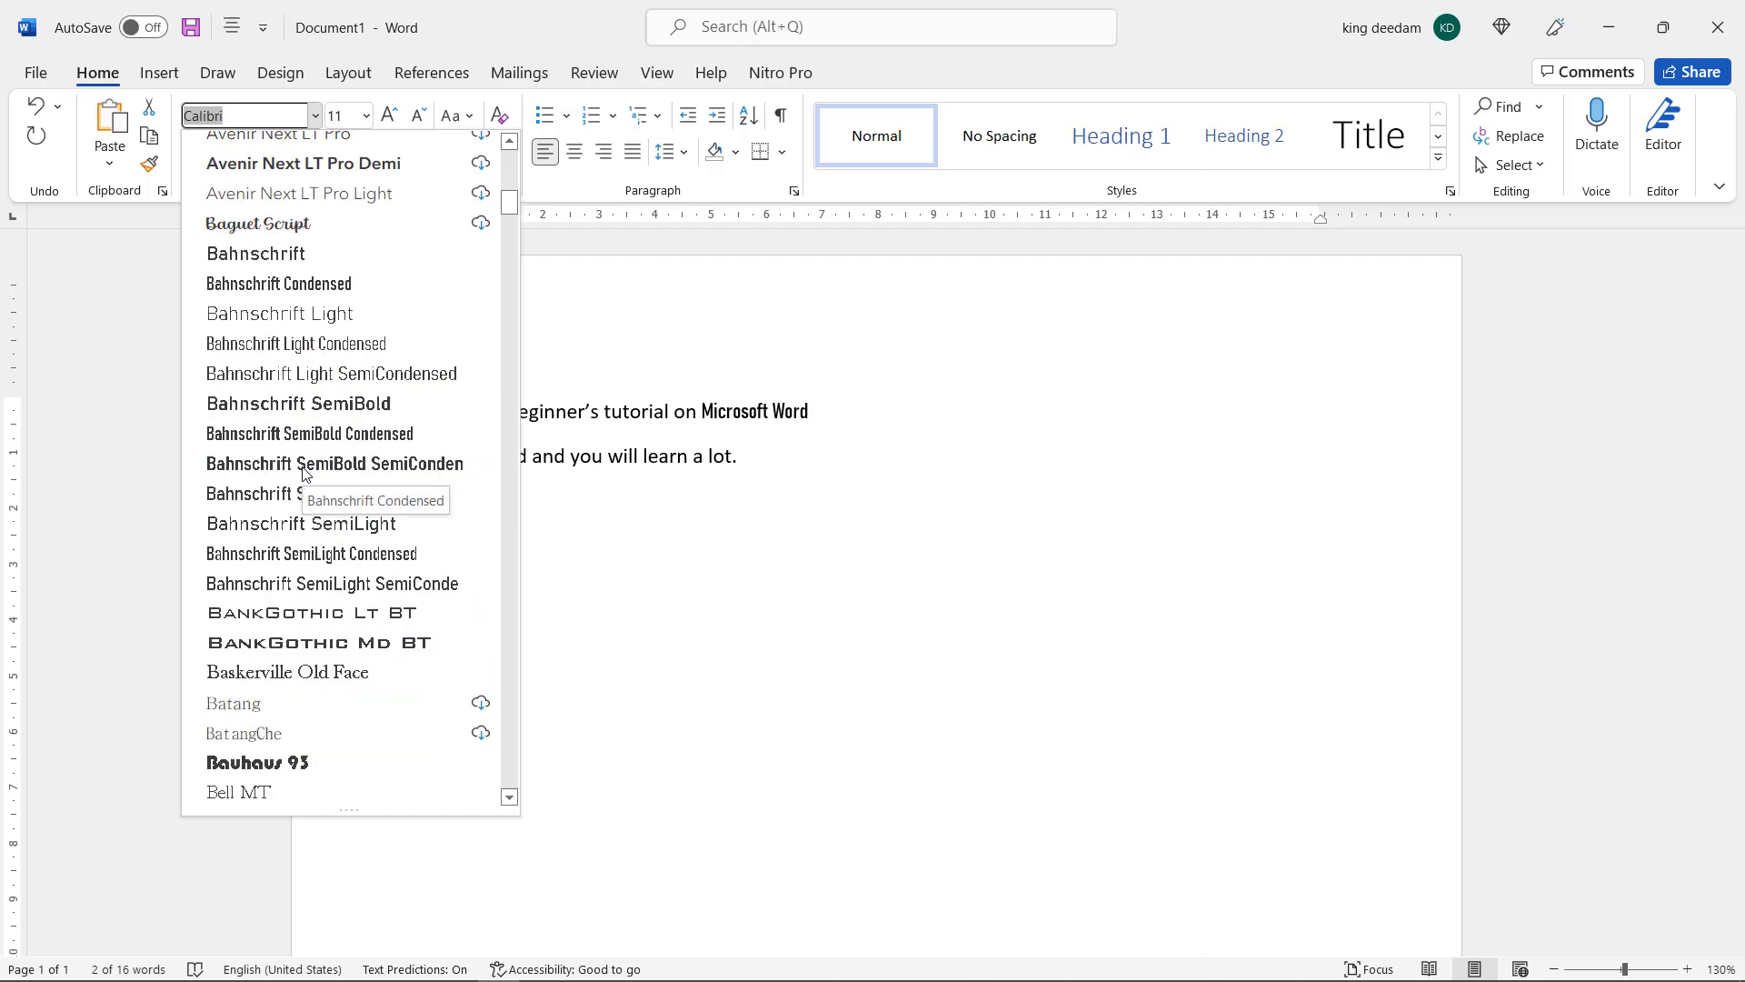
scroll(303, 468, down, 3)
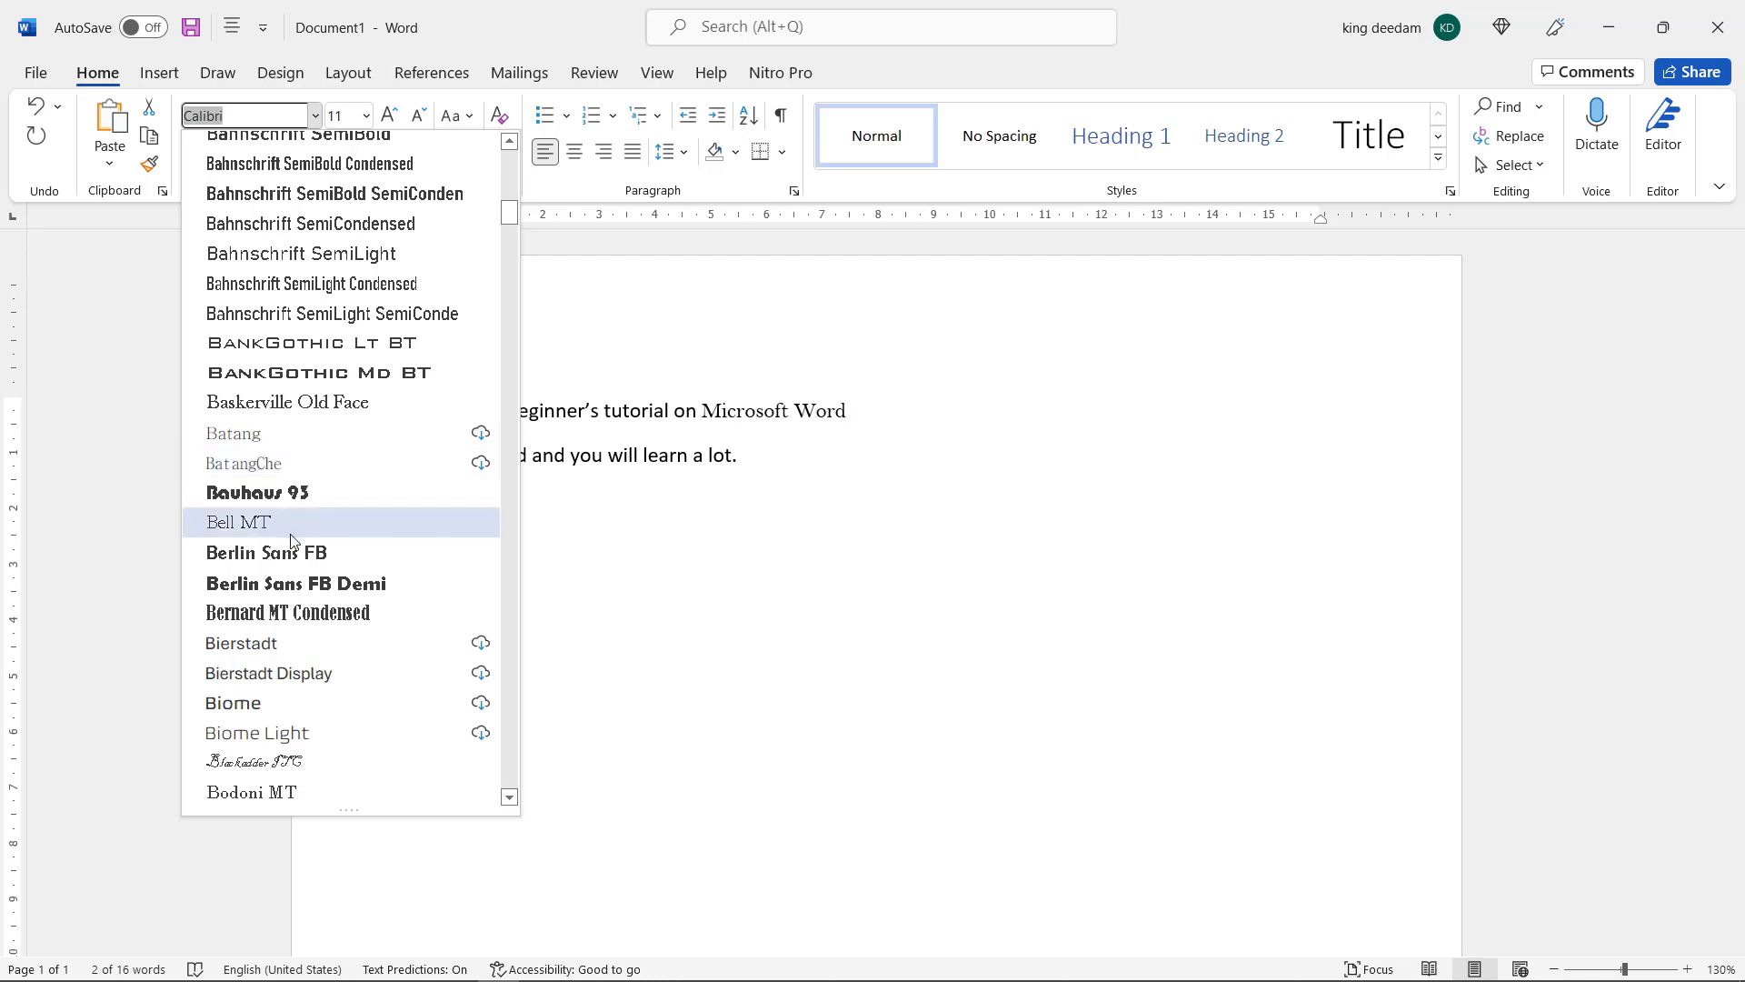
click(299, 768)
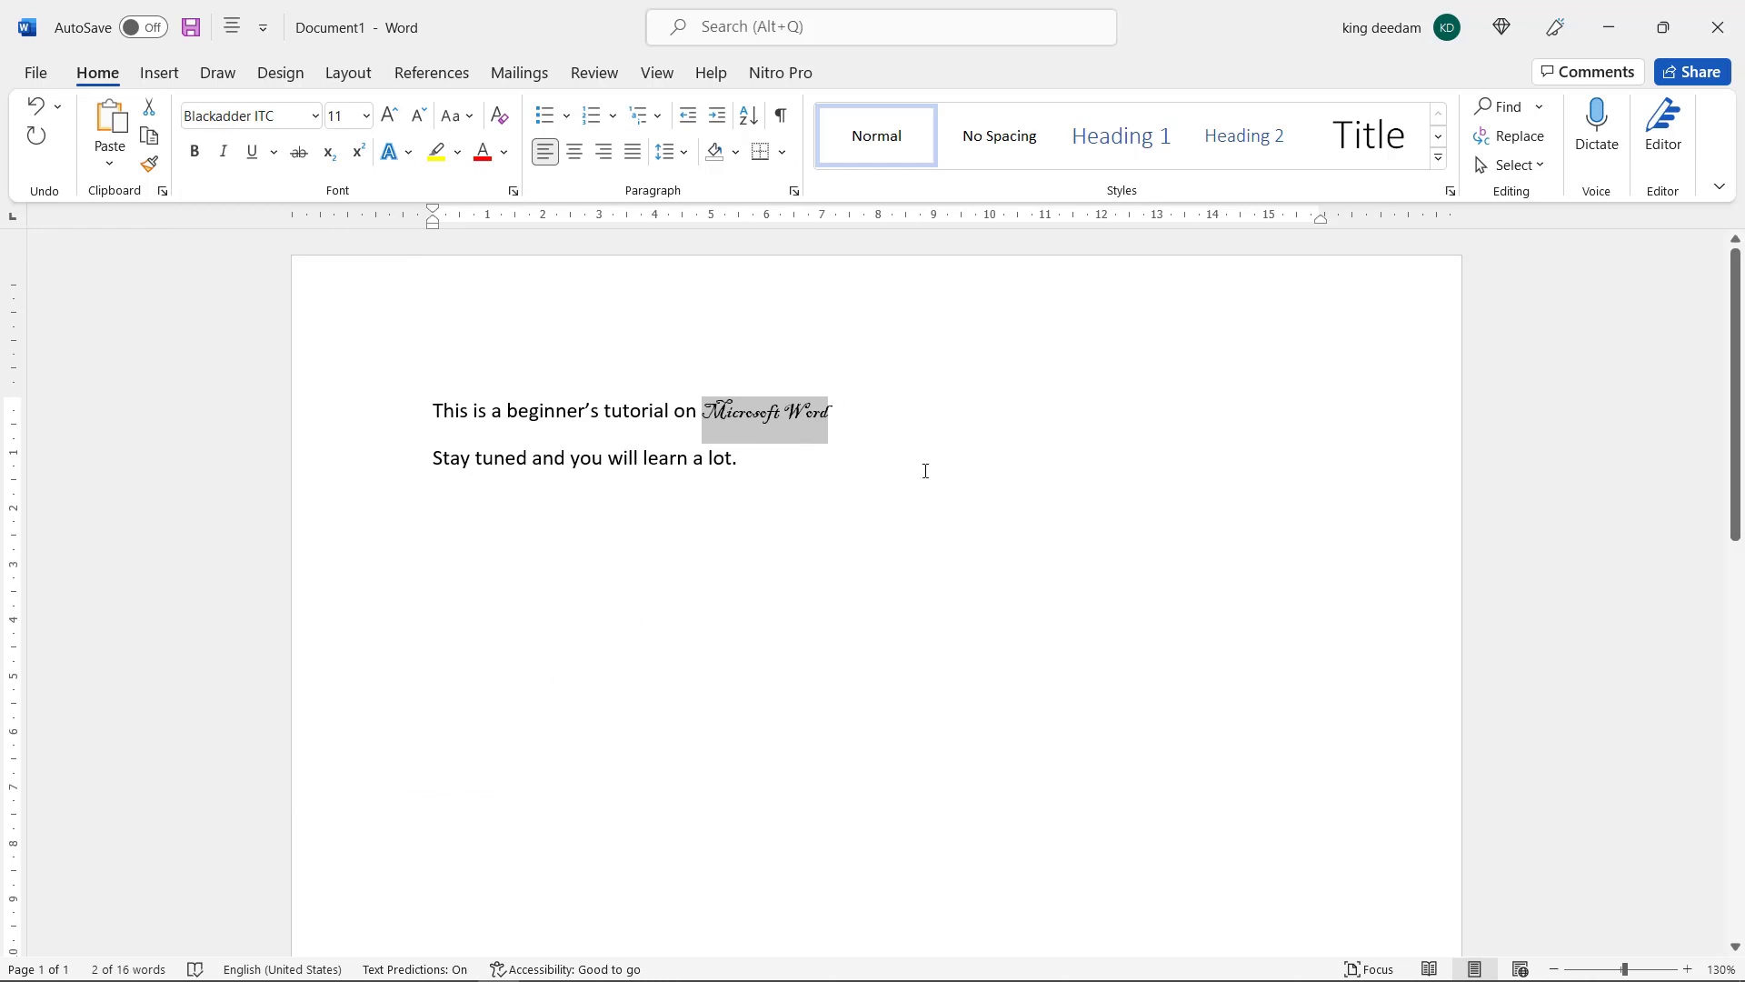
click(931, 402)
Set the font size of the whole first line to 16
scroll(779, 417, up, 6)
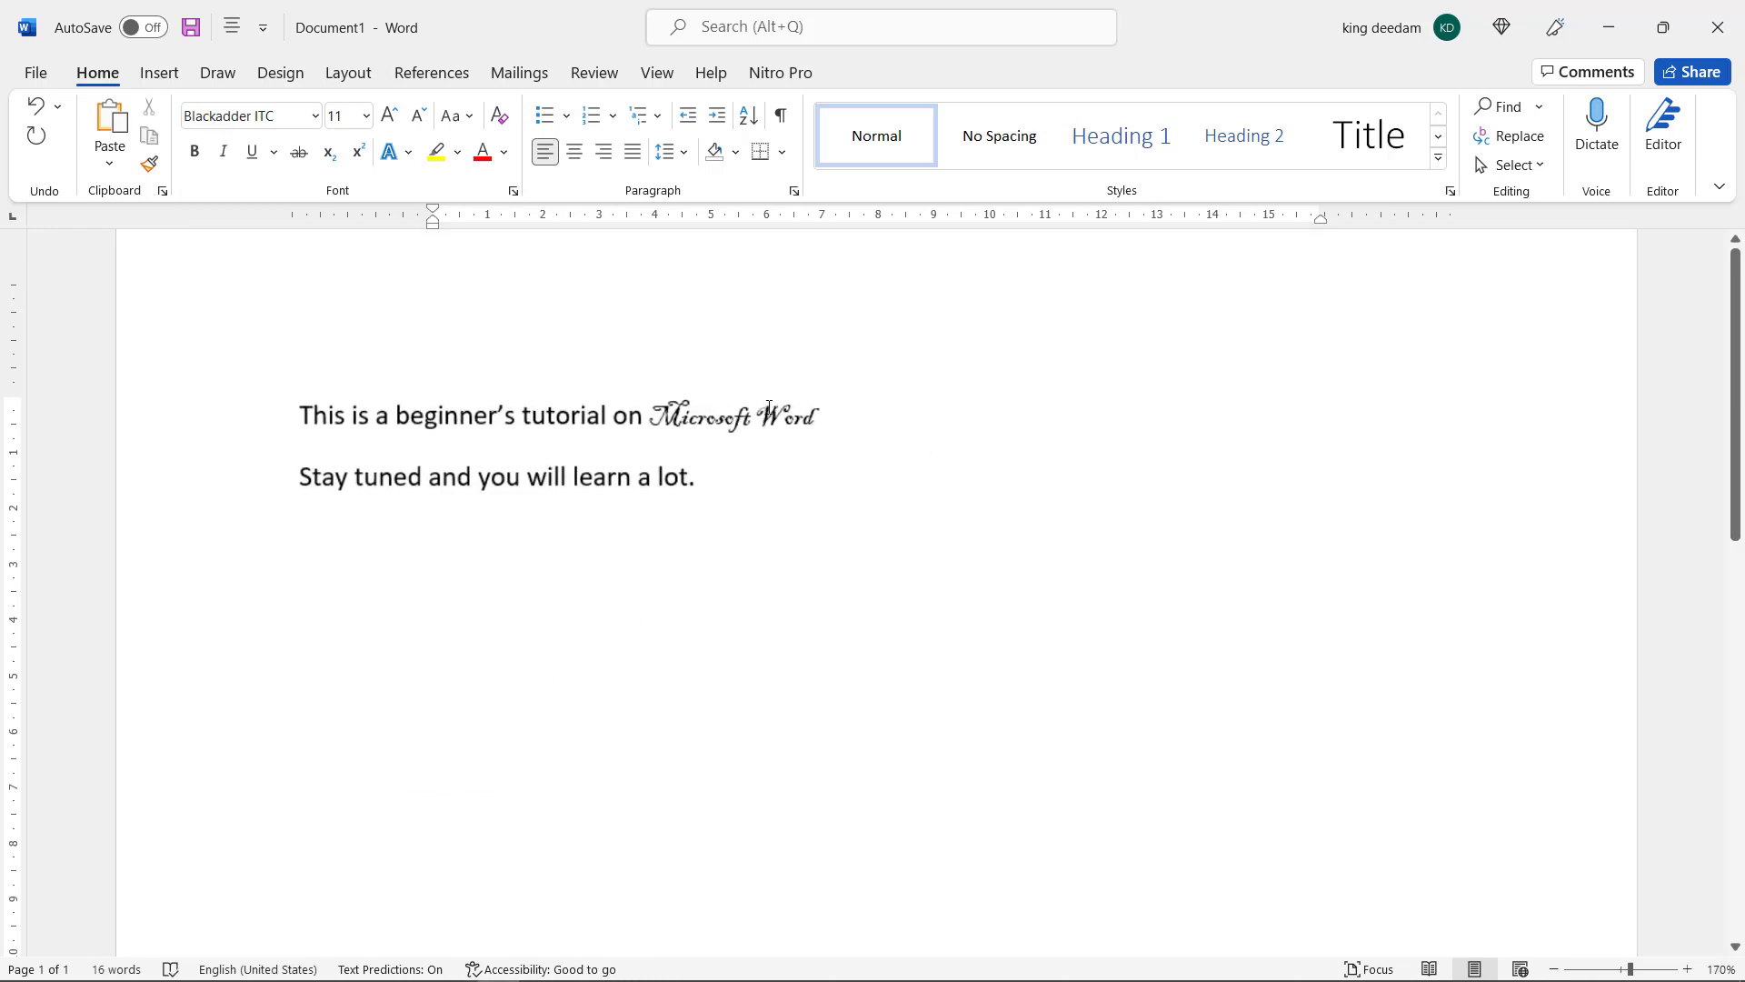
scroll(556, 427, up, 2)
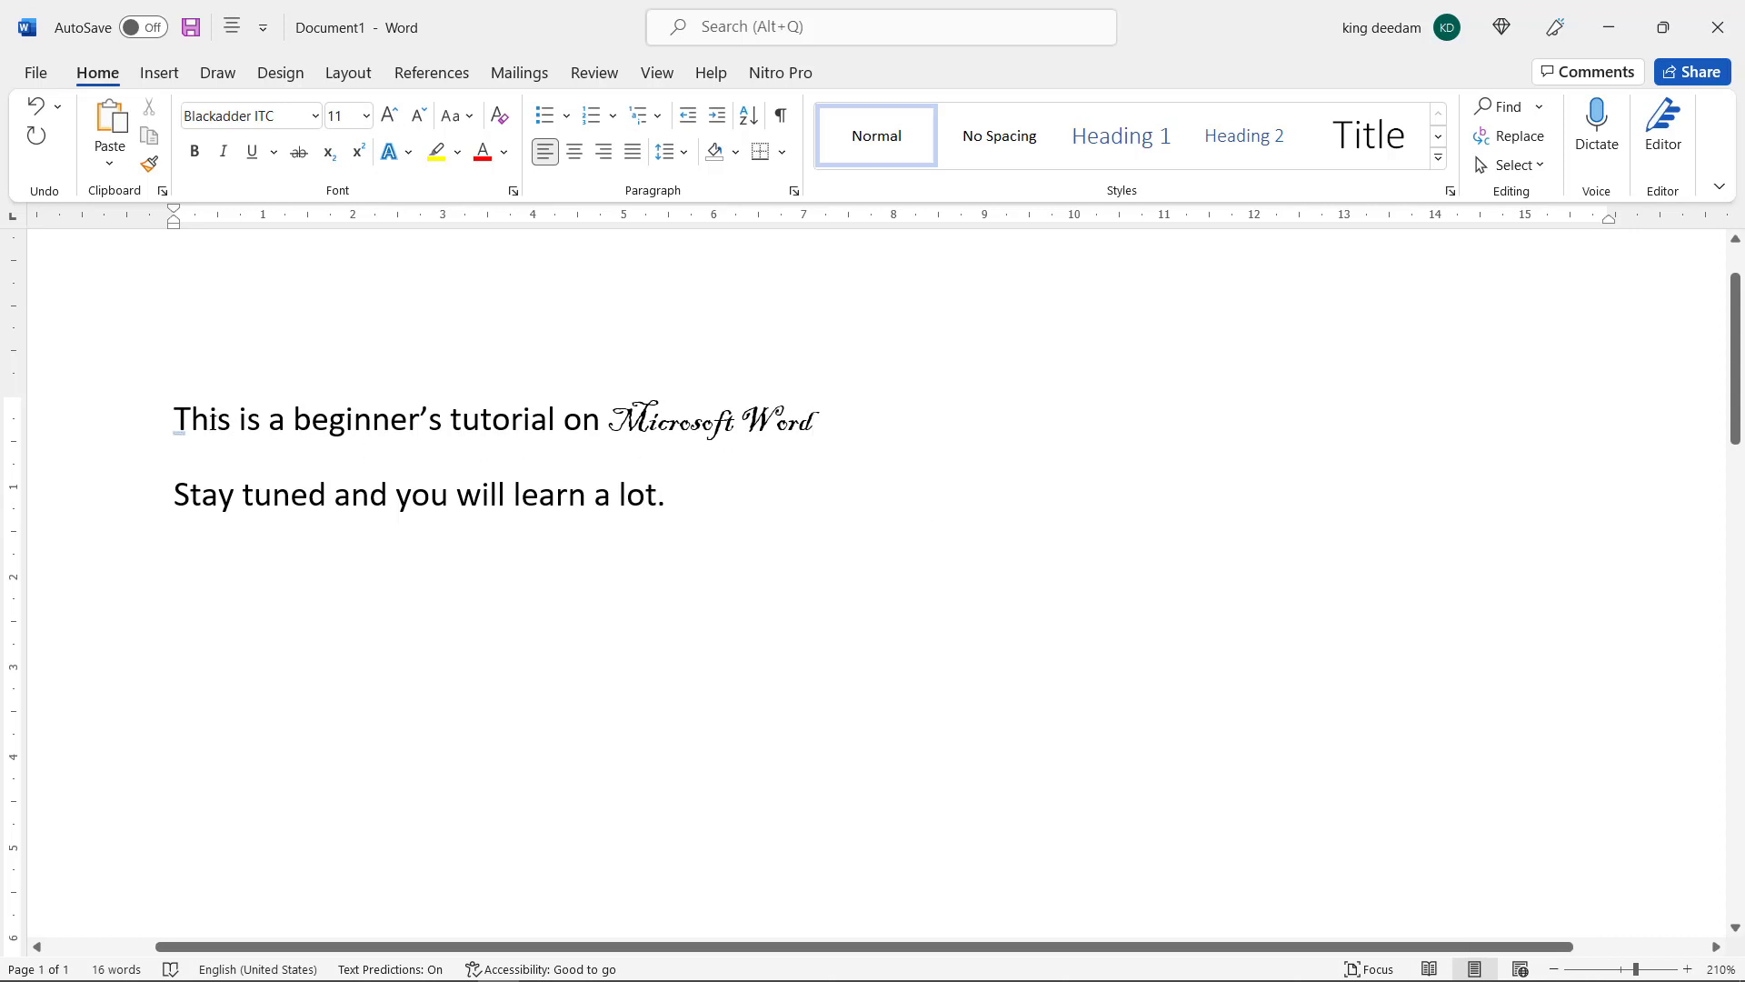
click(213, 421)
click(221, 509)
drag(179, 420, 828, 420)
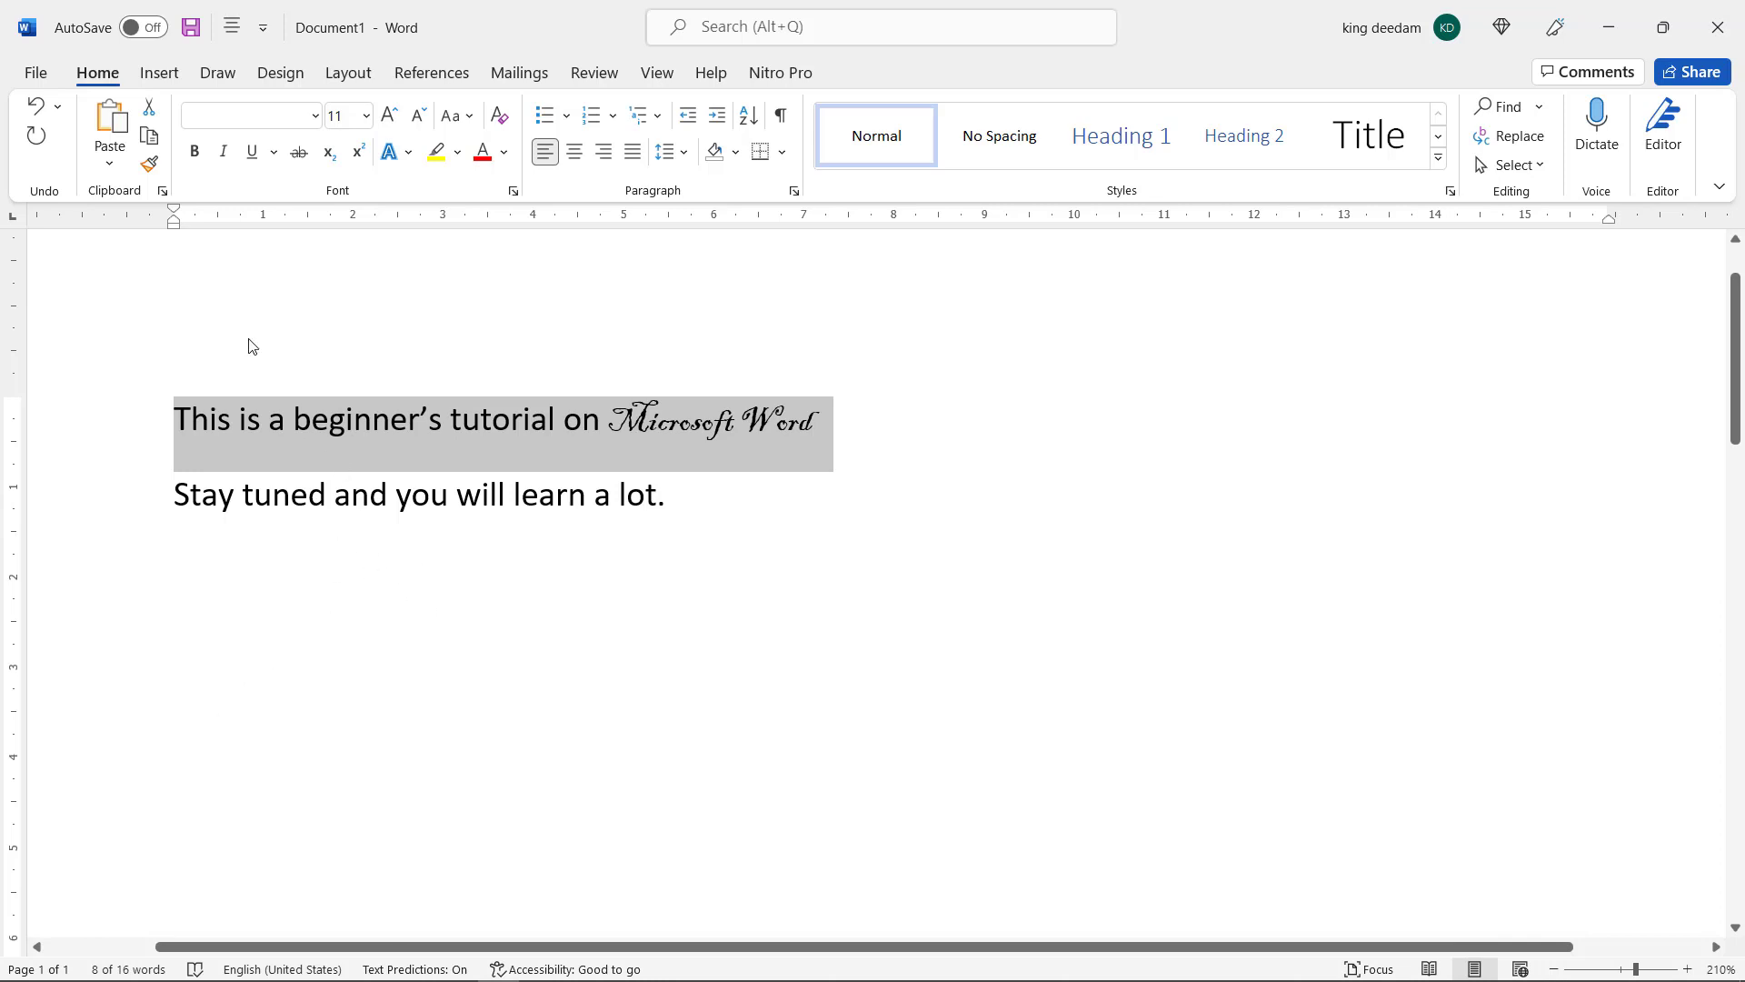
click(351, 122)
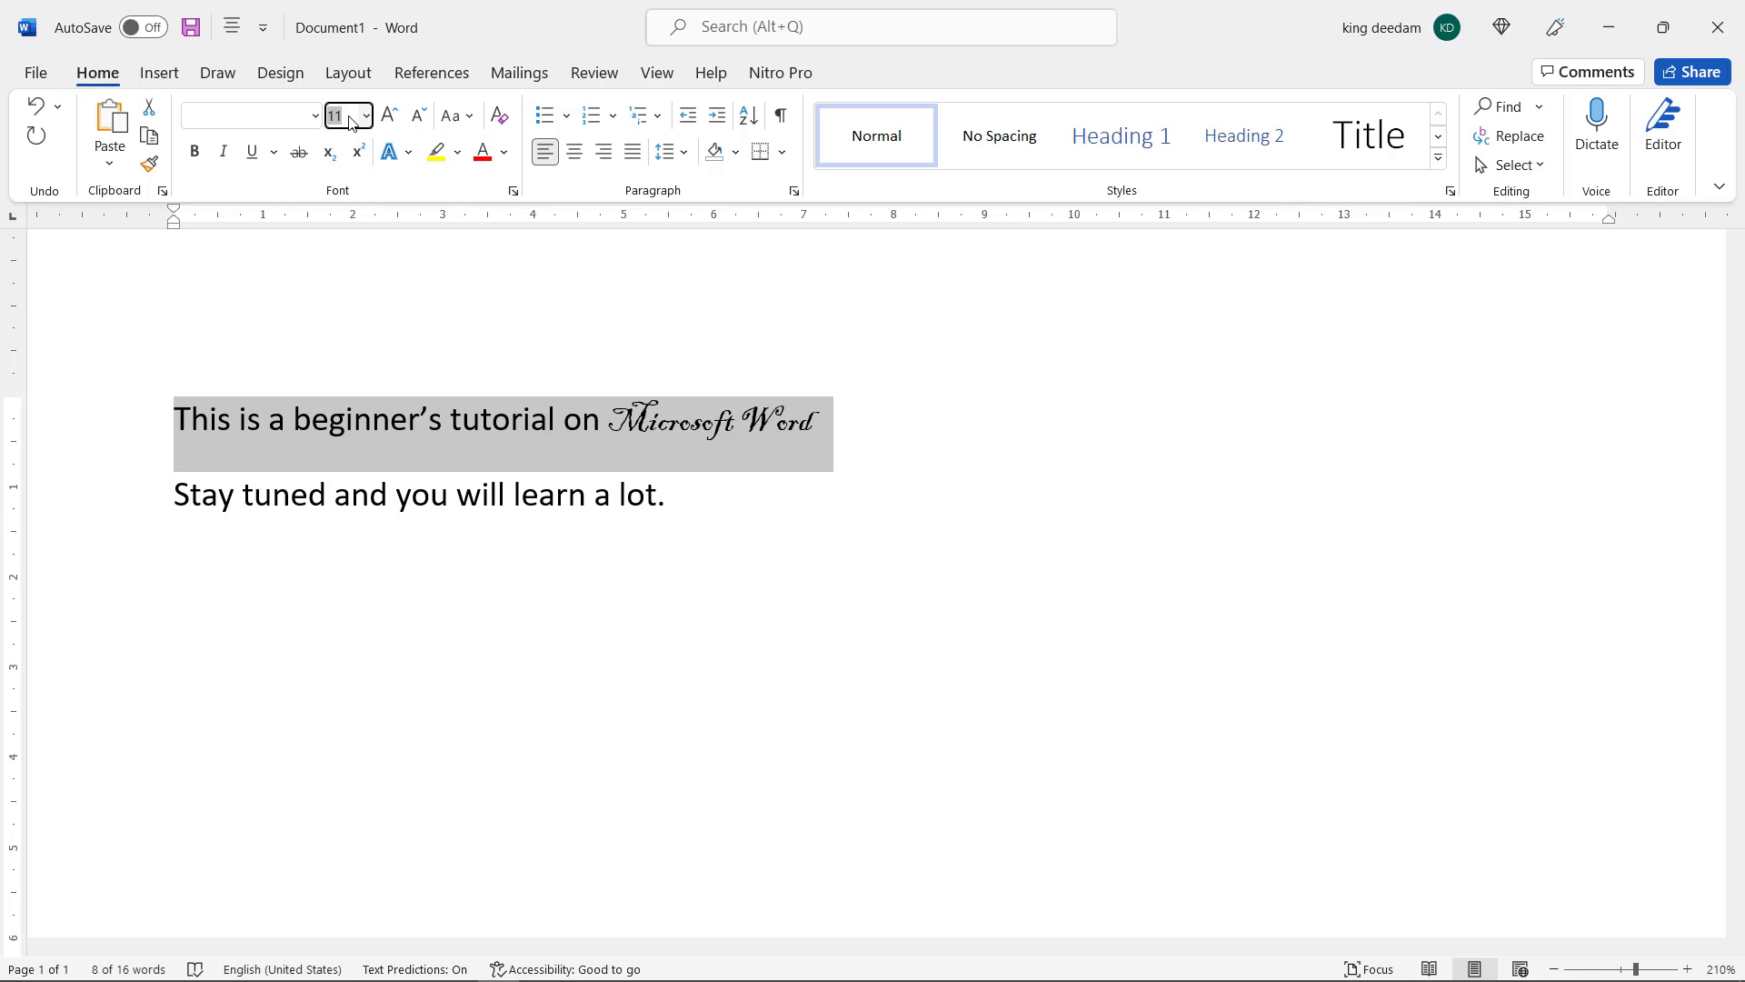
text(16)
key(Return)
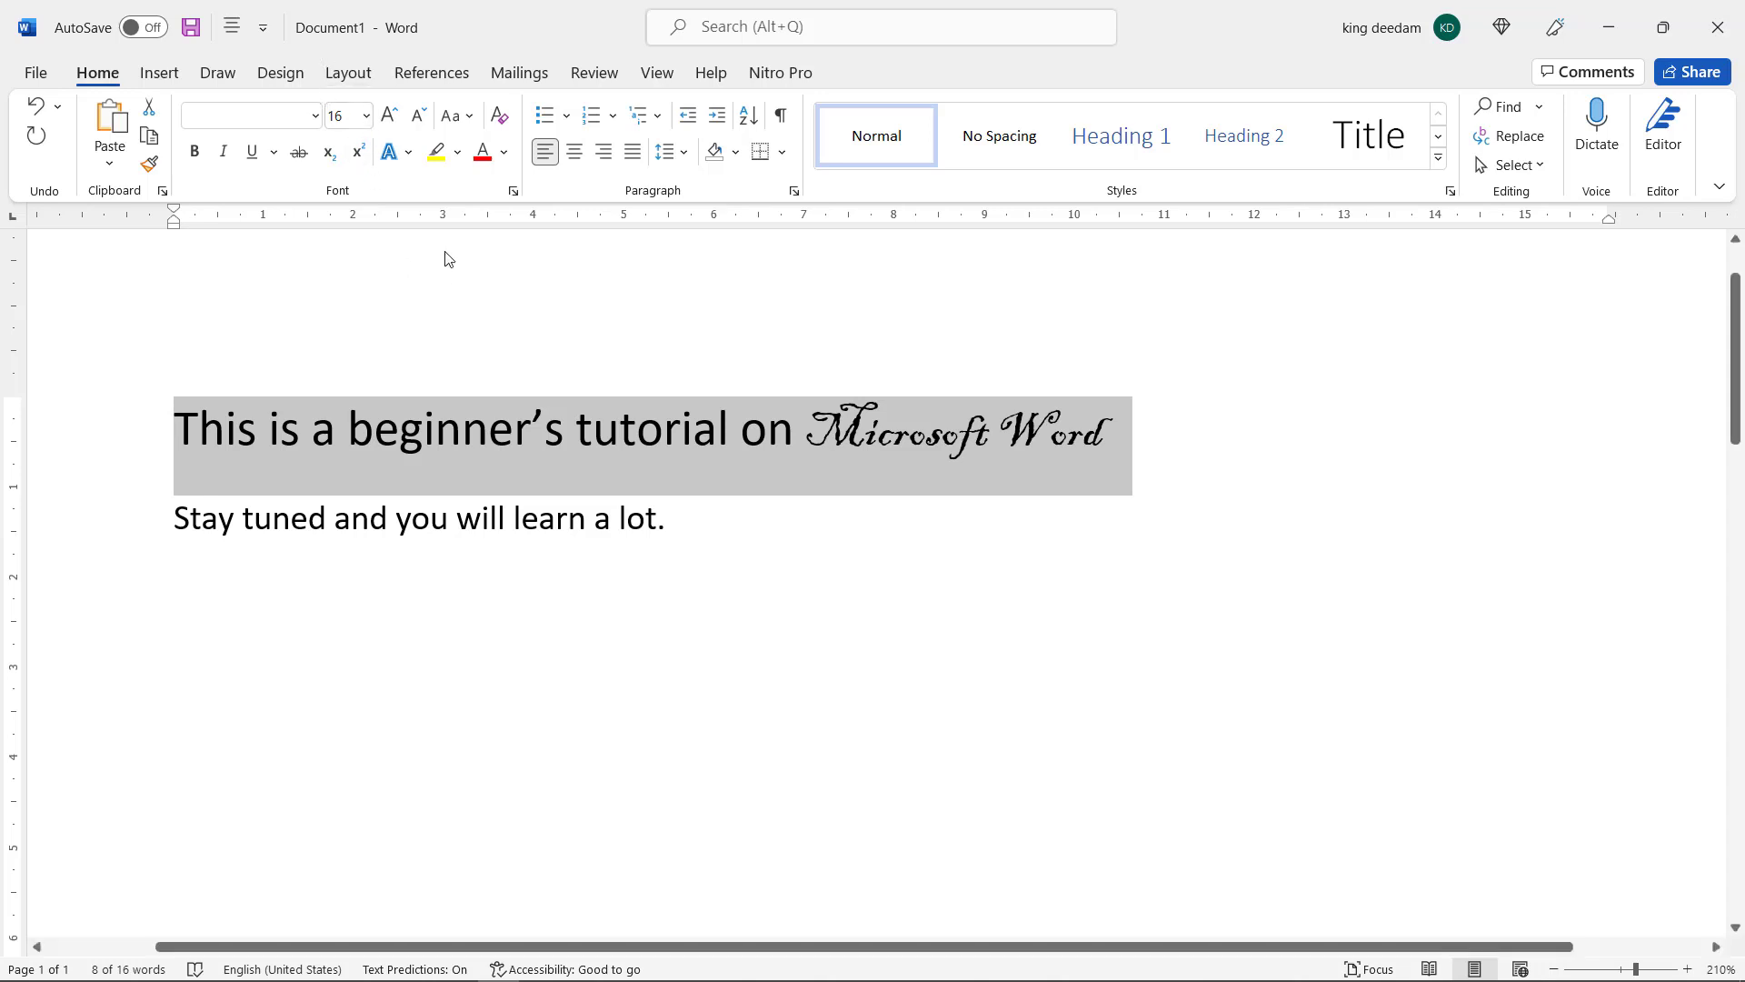
Choose the preset font size 22 for the first line and deselect it
click(368, 116)
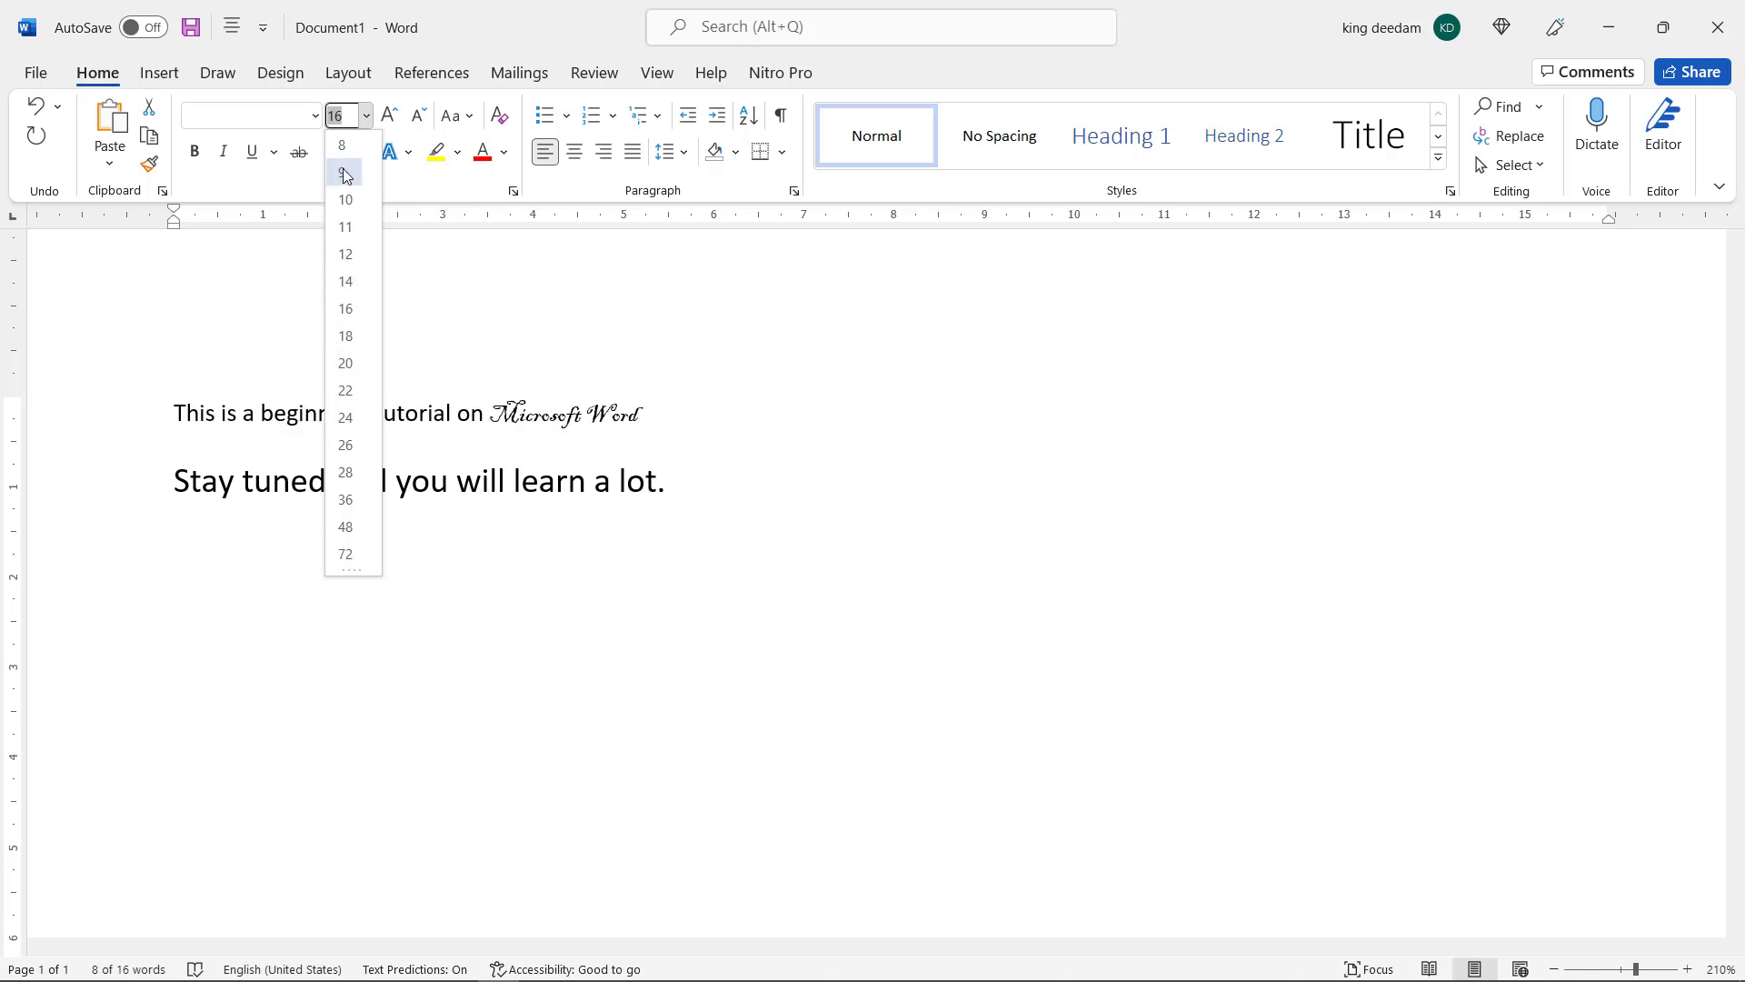
click(349, 392)
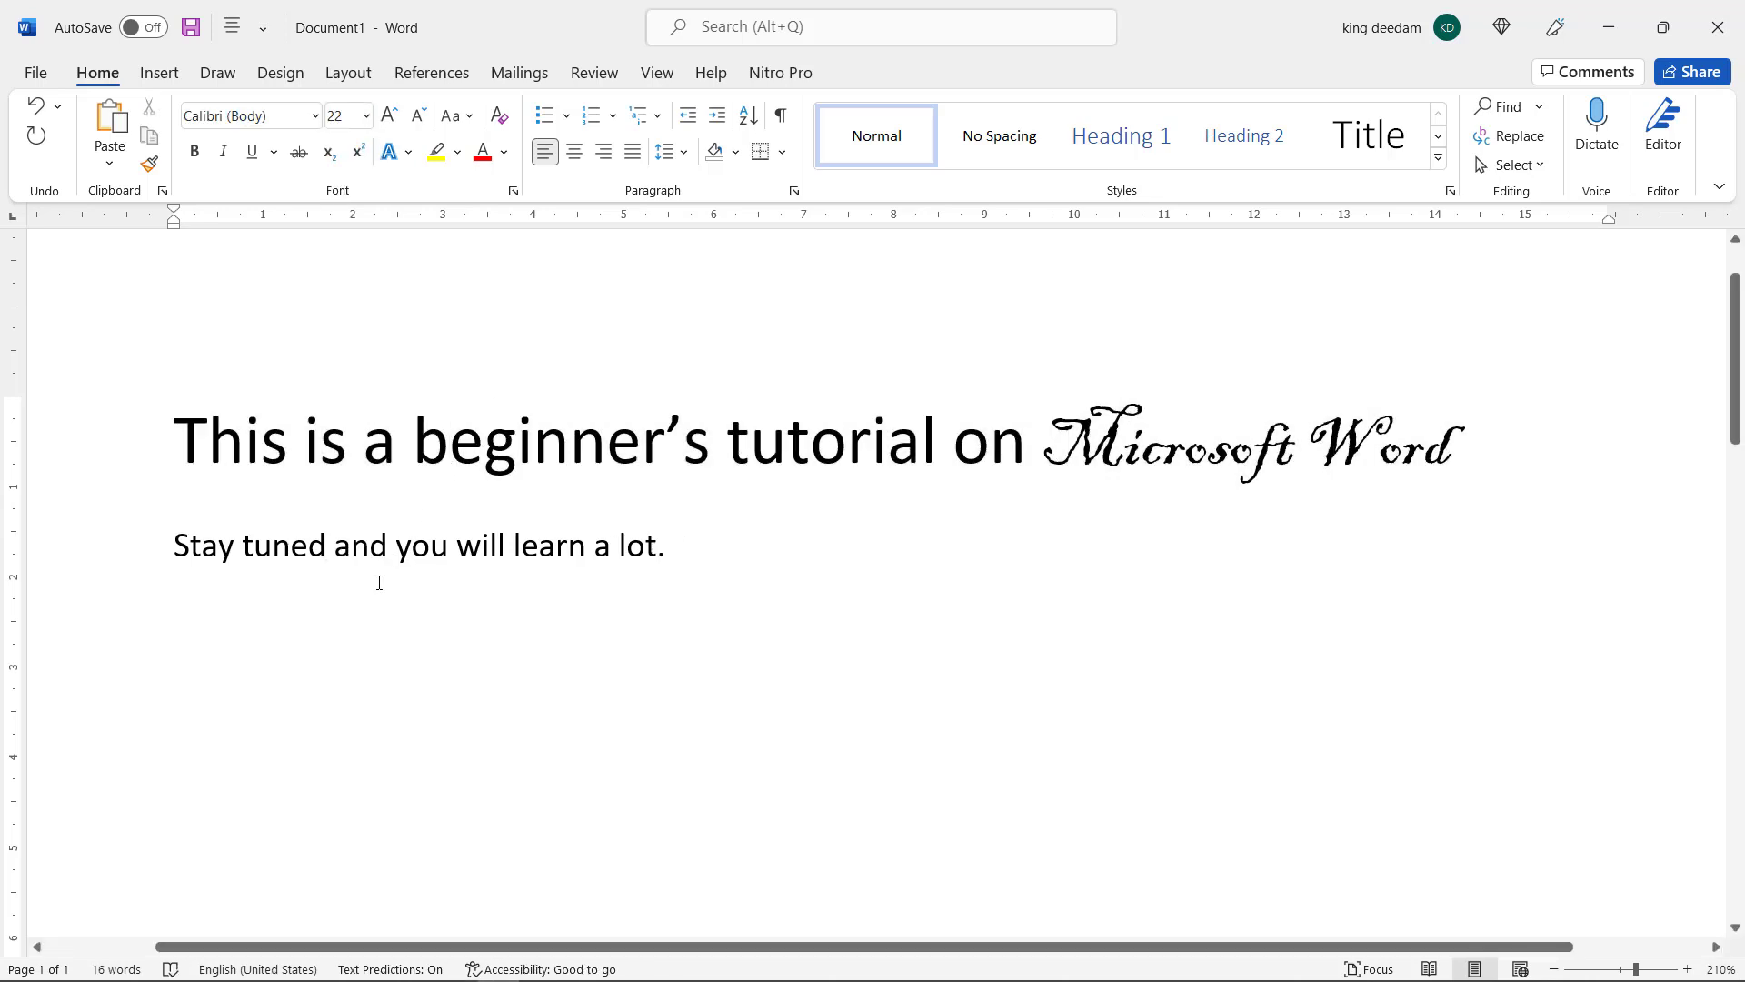
click(221, 547)
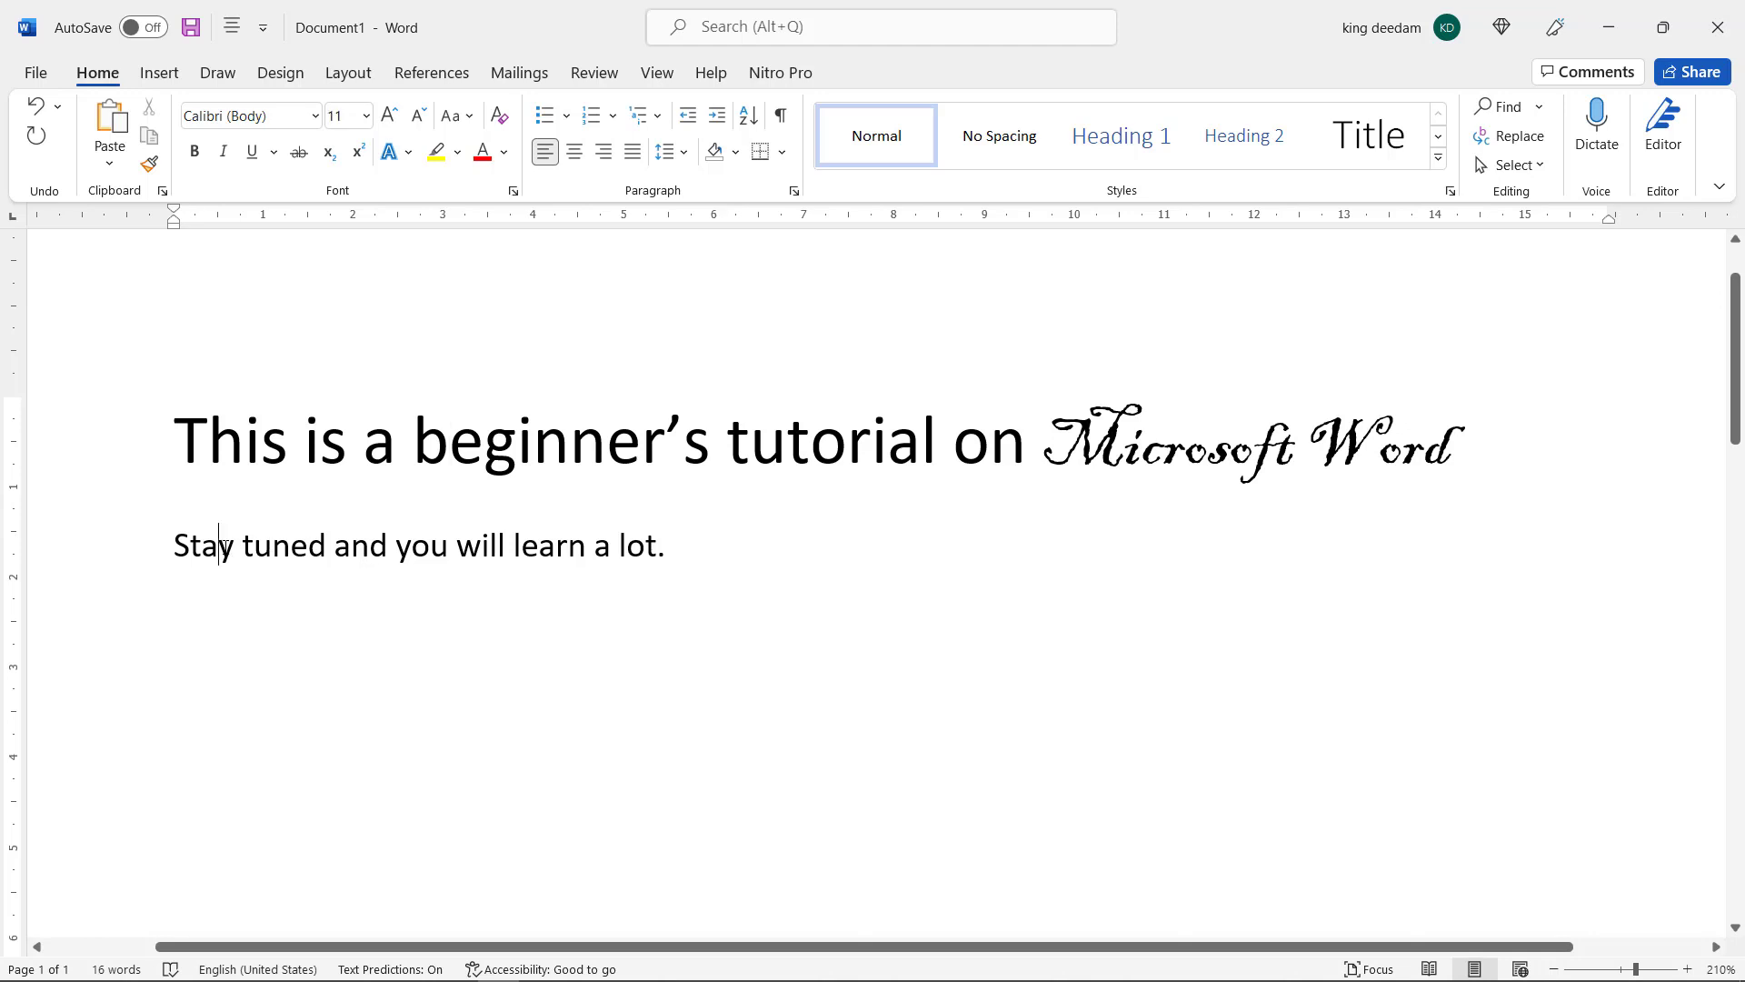
click(303, 441)
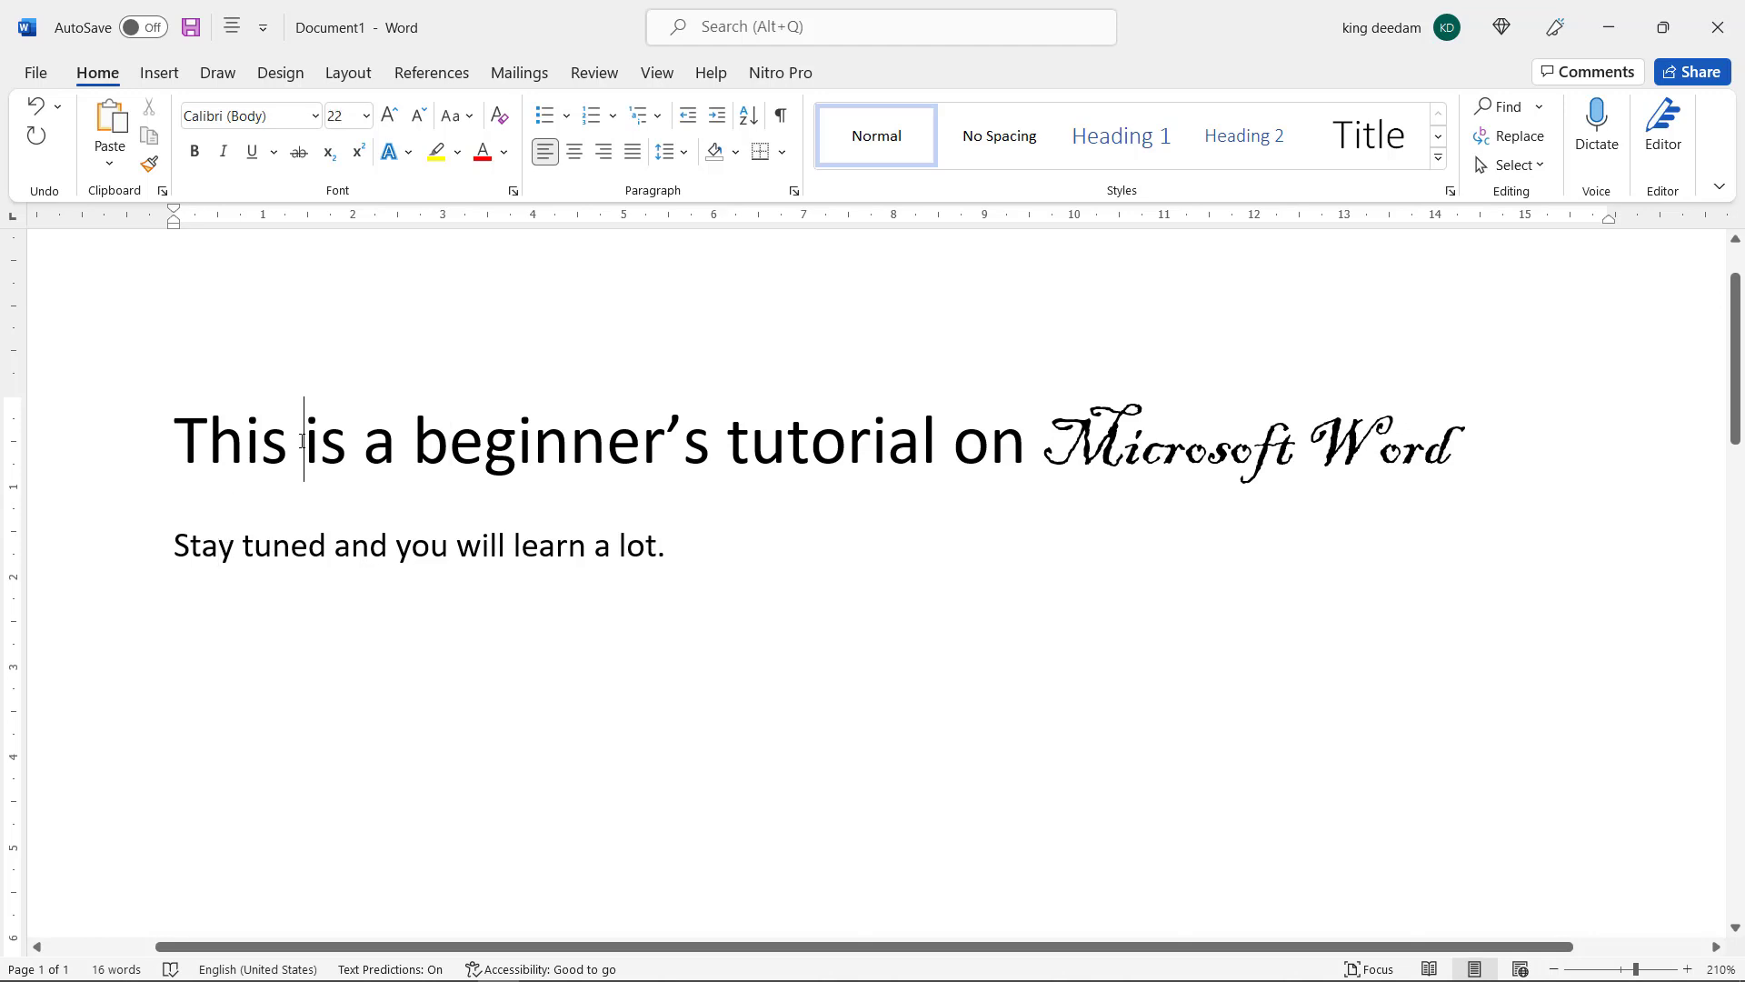
click(288, 557)
Select the whole first line and decrease its font size by two increments, to 18
drag(185, 427, 1413, 430)
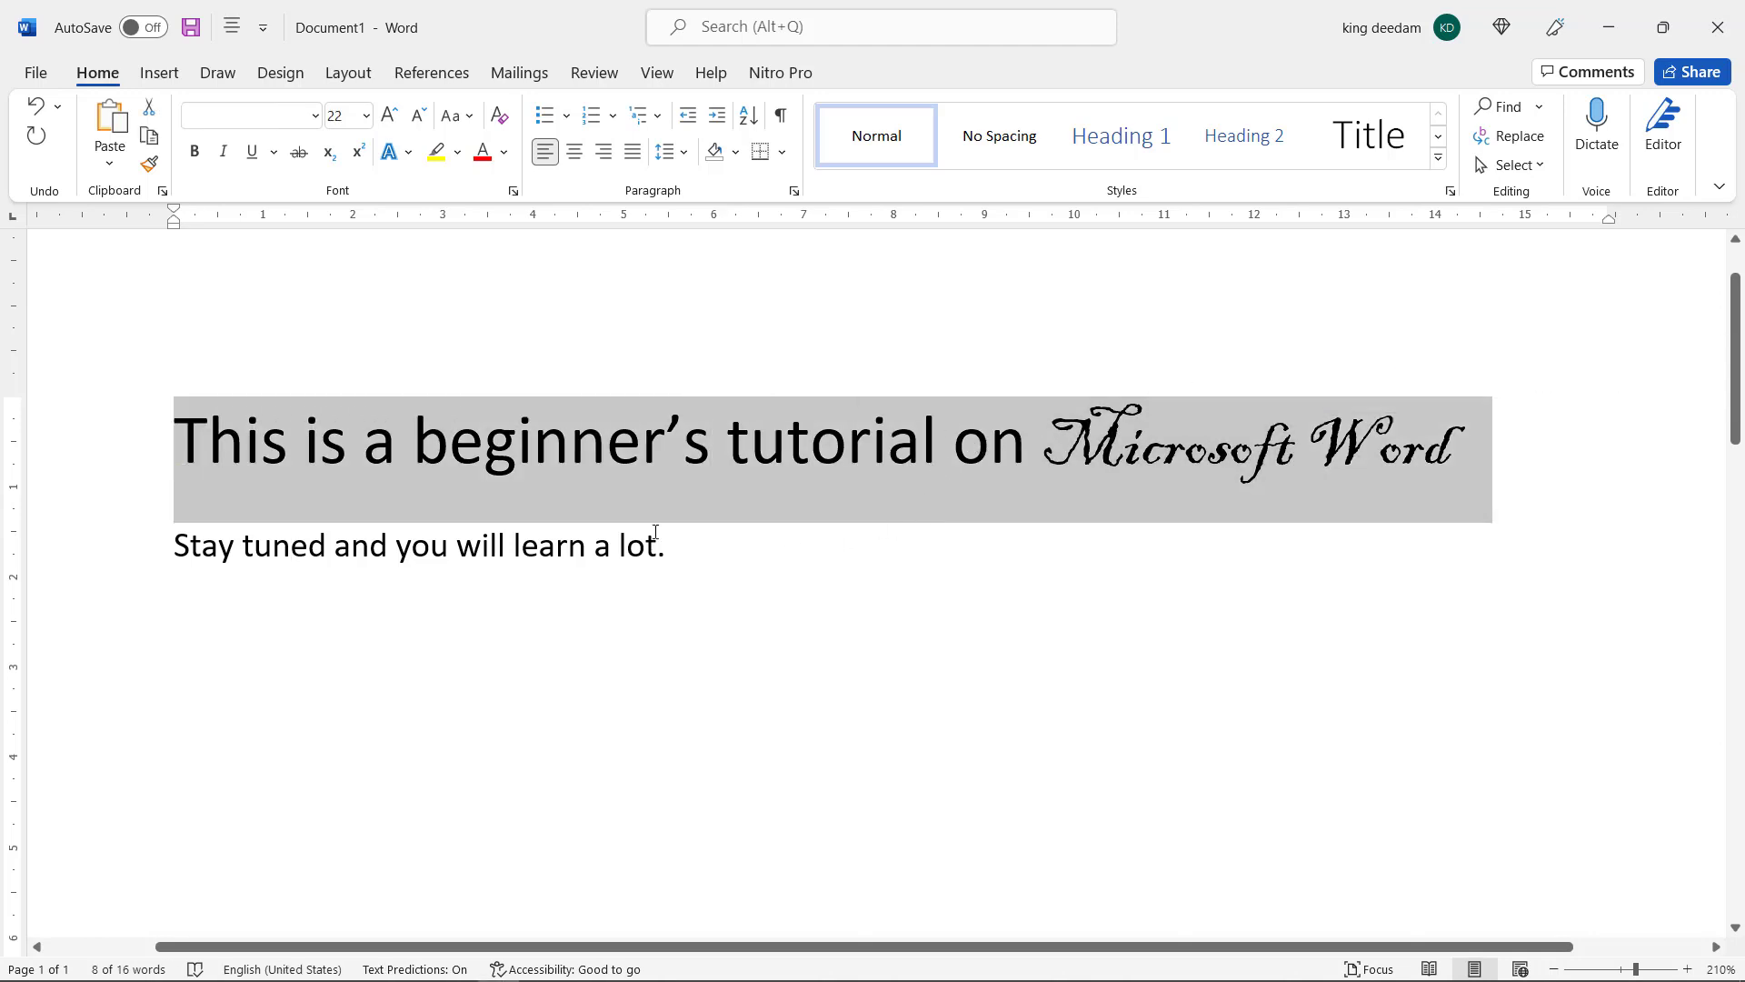
click(424, 126)
click(424, 125)
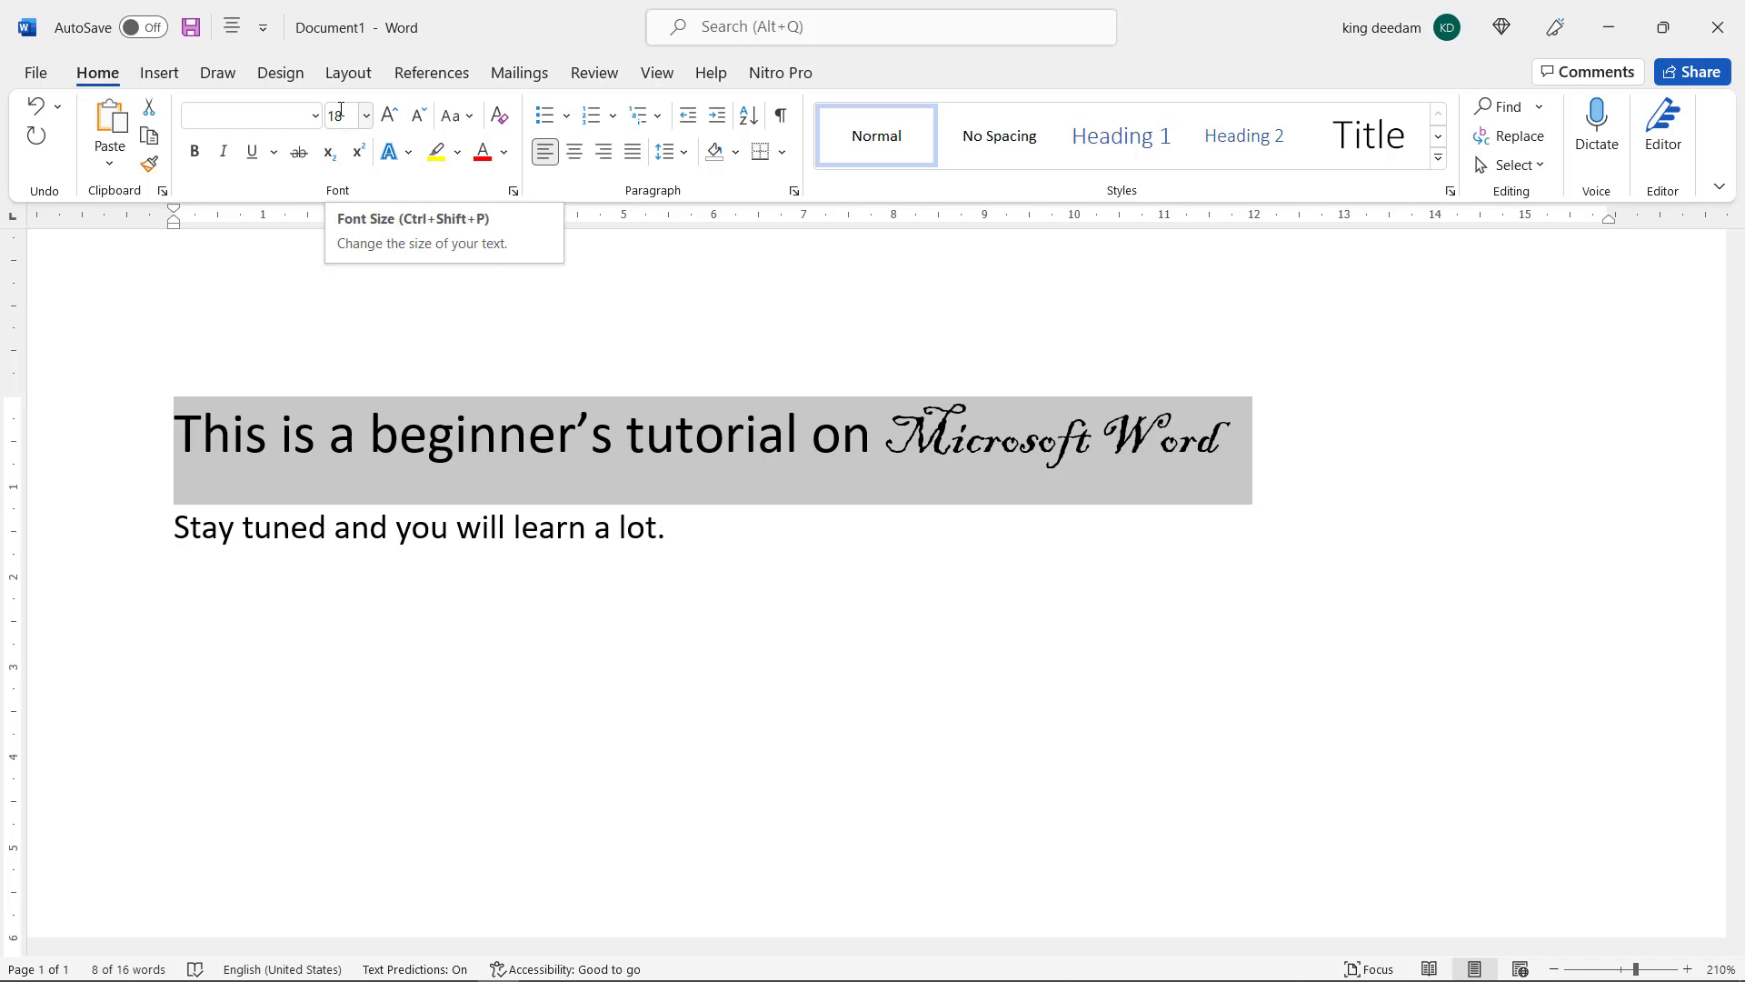
Decrease the font size of the selected first line in successive increments down to 6
click(421, 116)
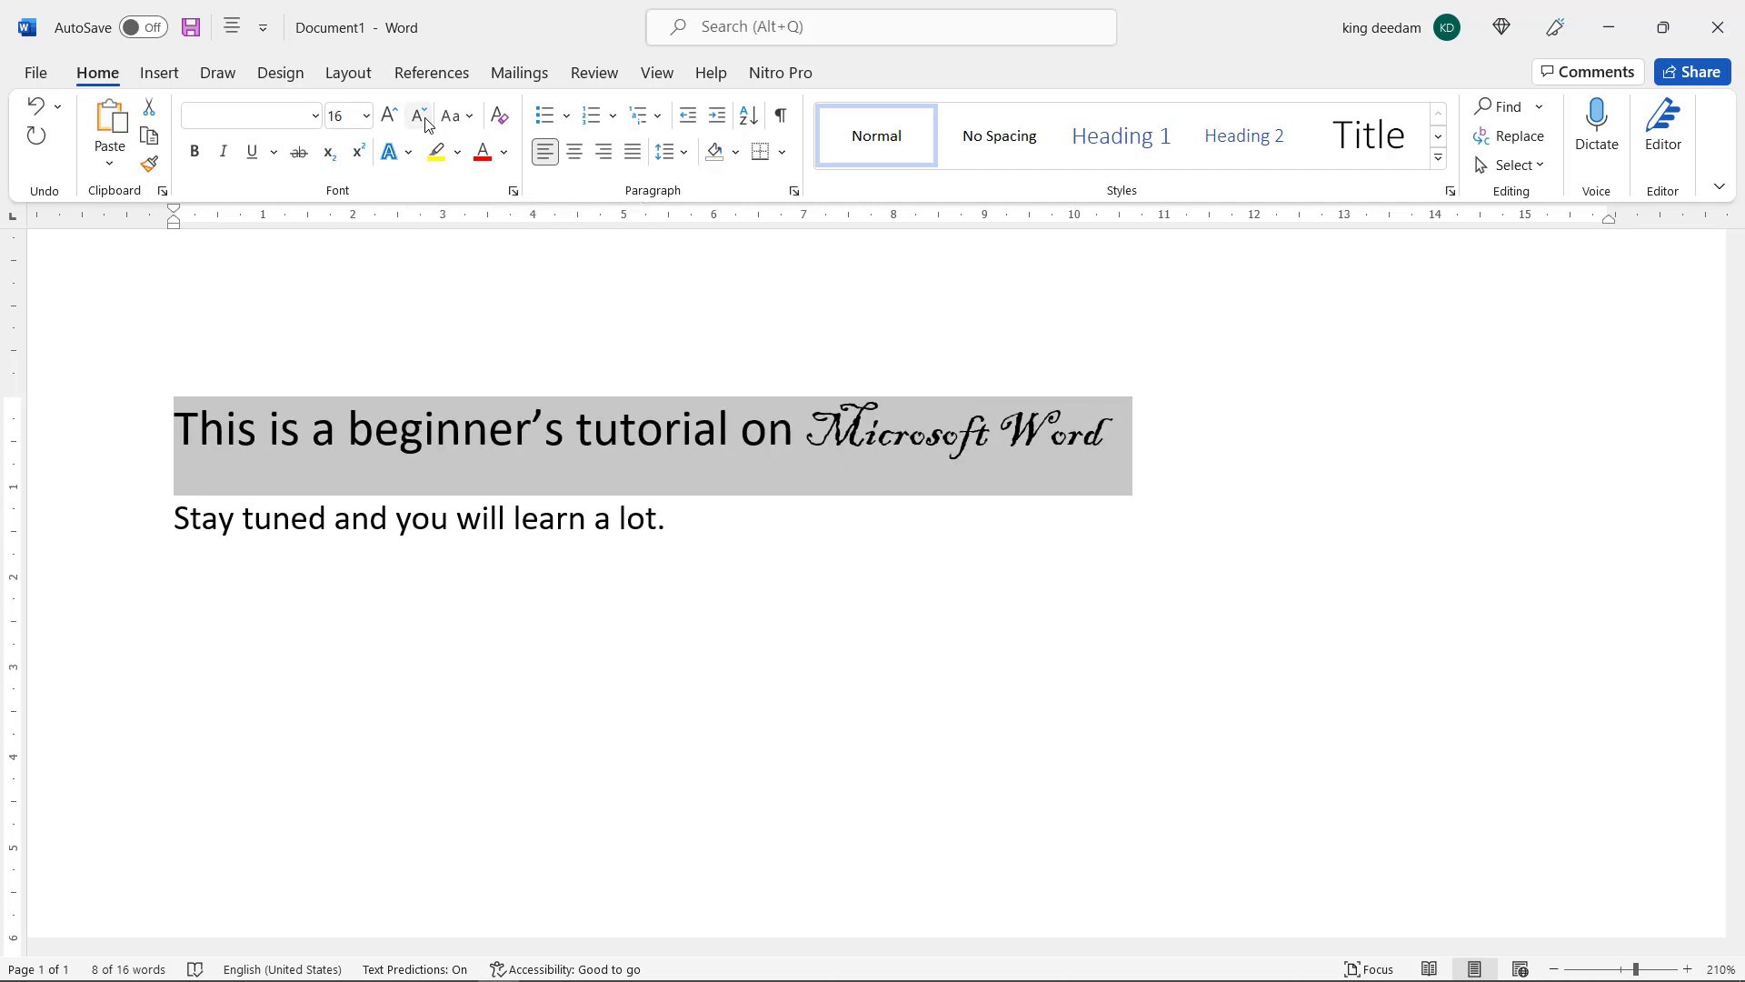
click(421, 116)
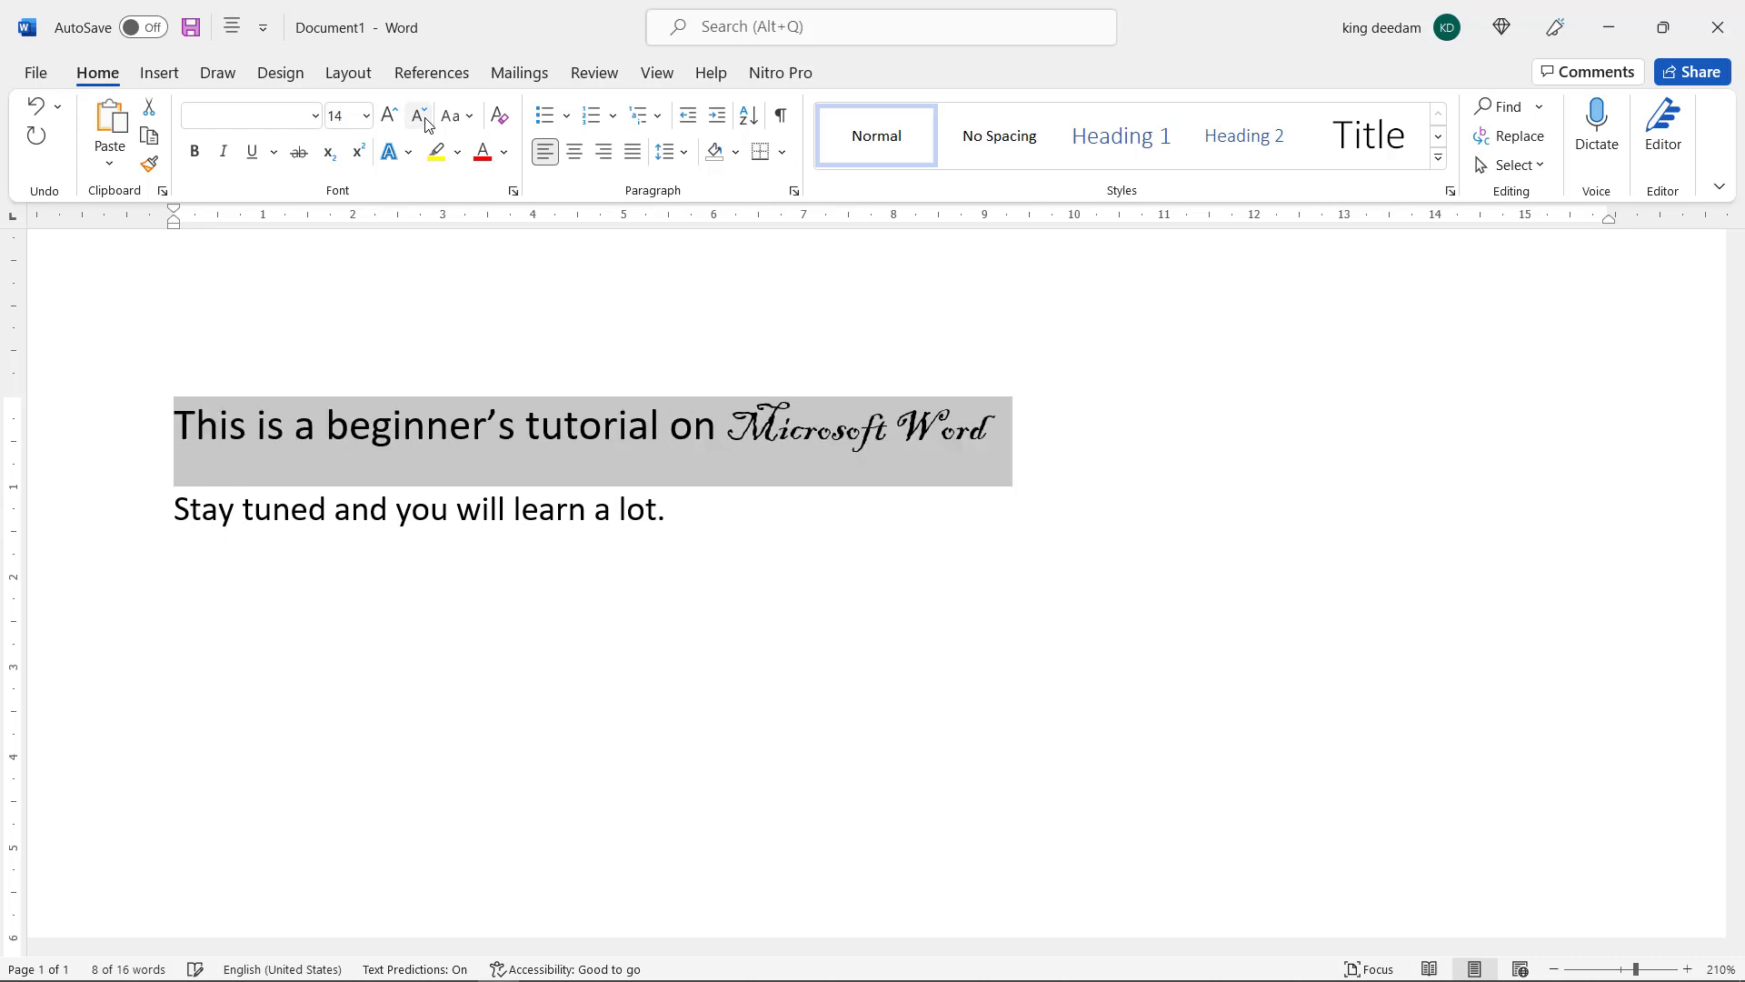
click(421, 117)
click(421, 116)
click(421, 117)
click(421, 117)
click(421, 116)
click(421, 116)
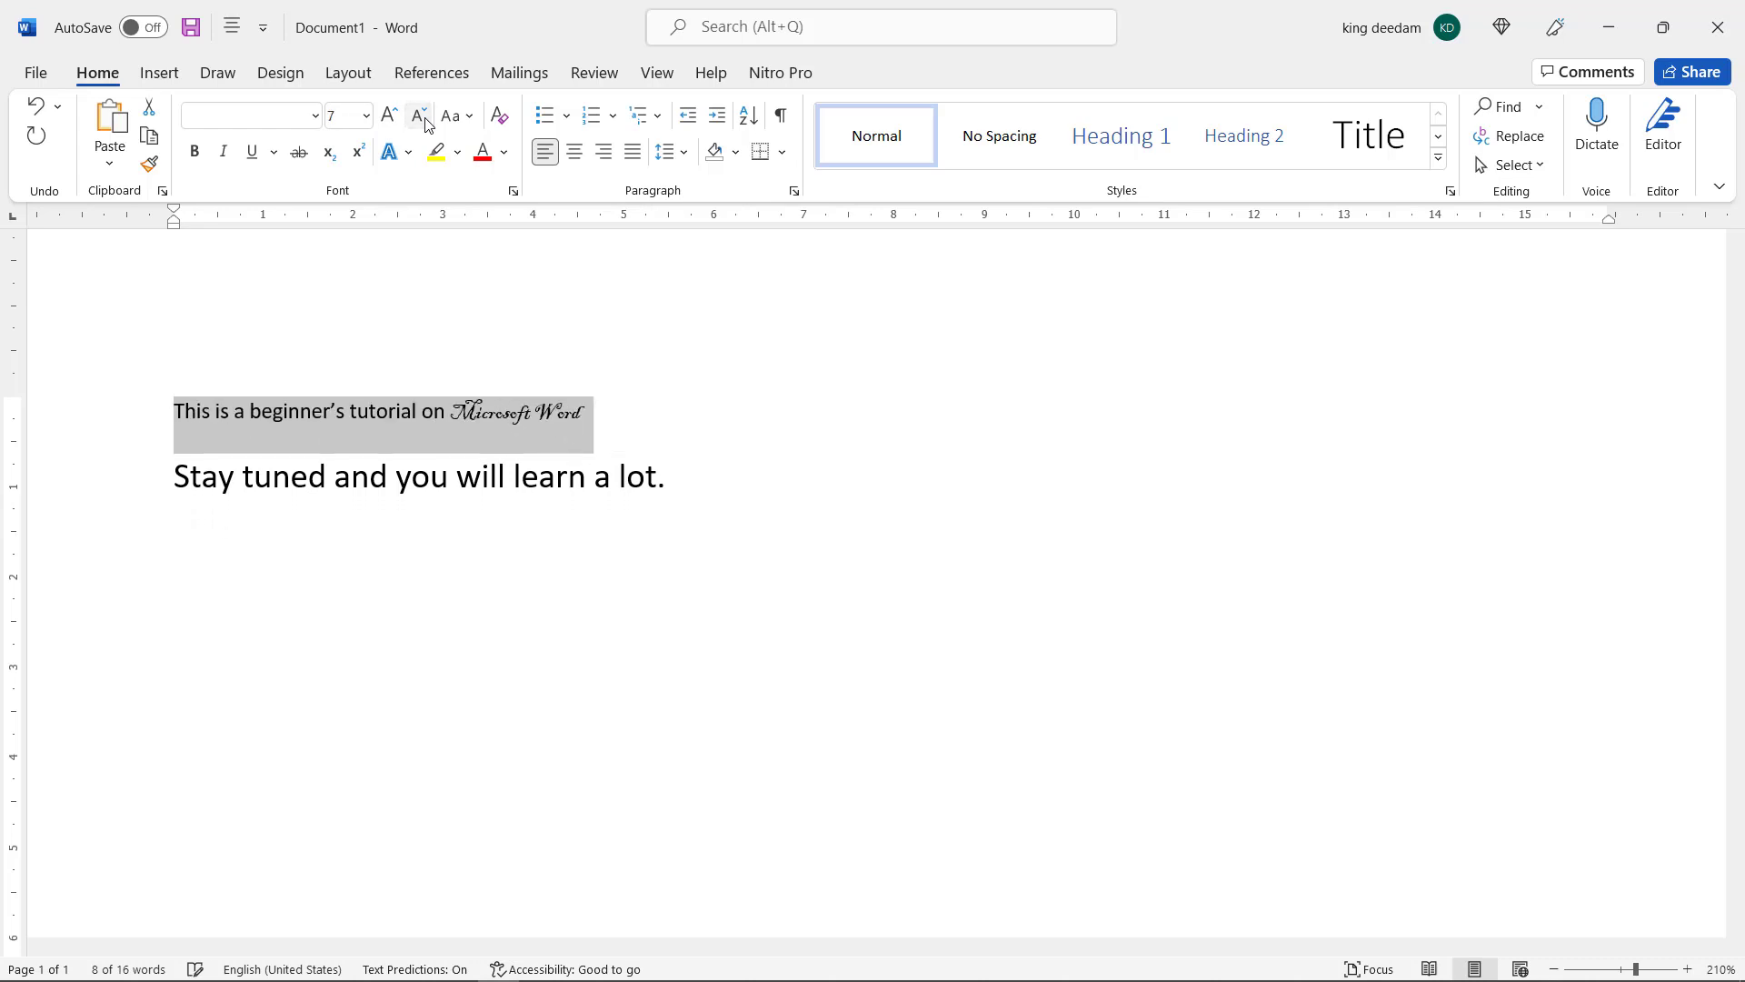
click(421, 116)
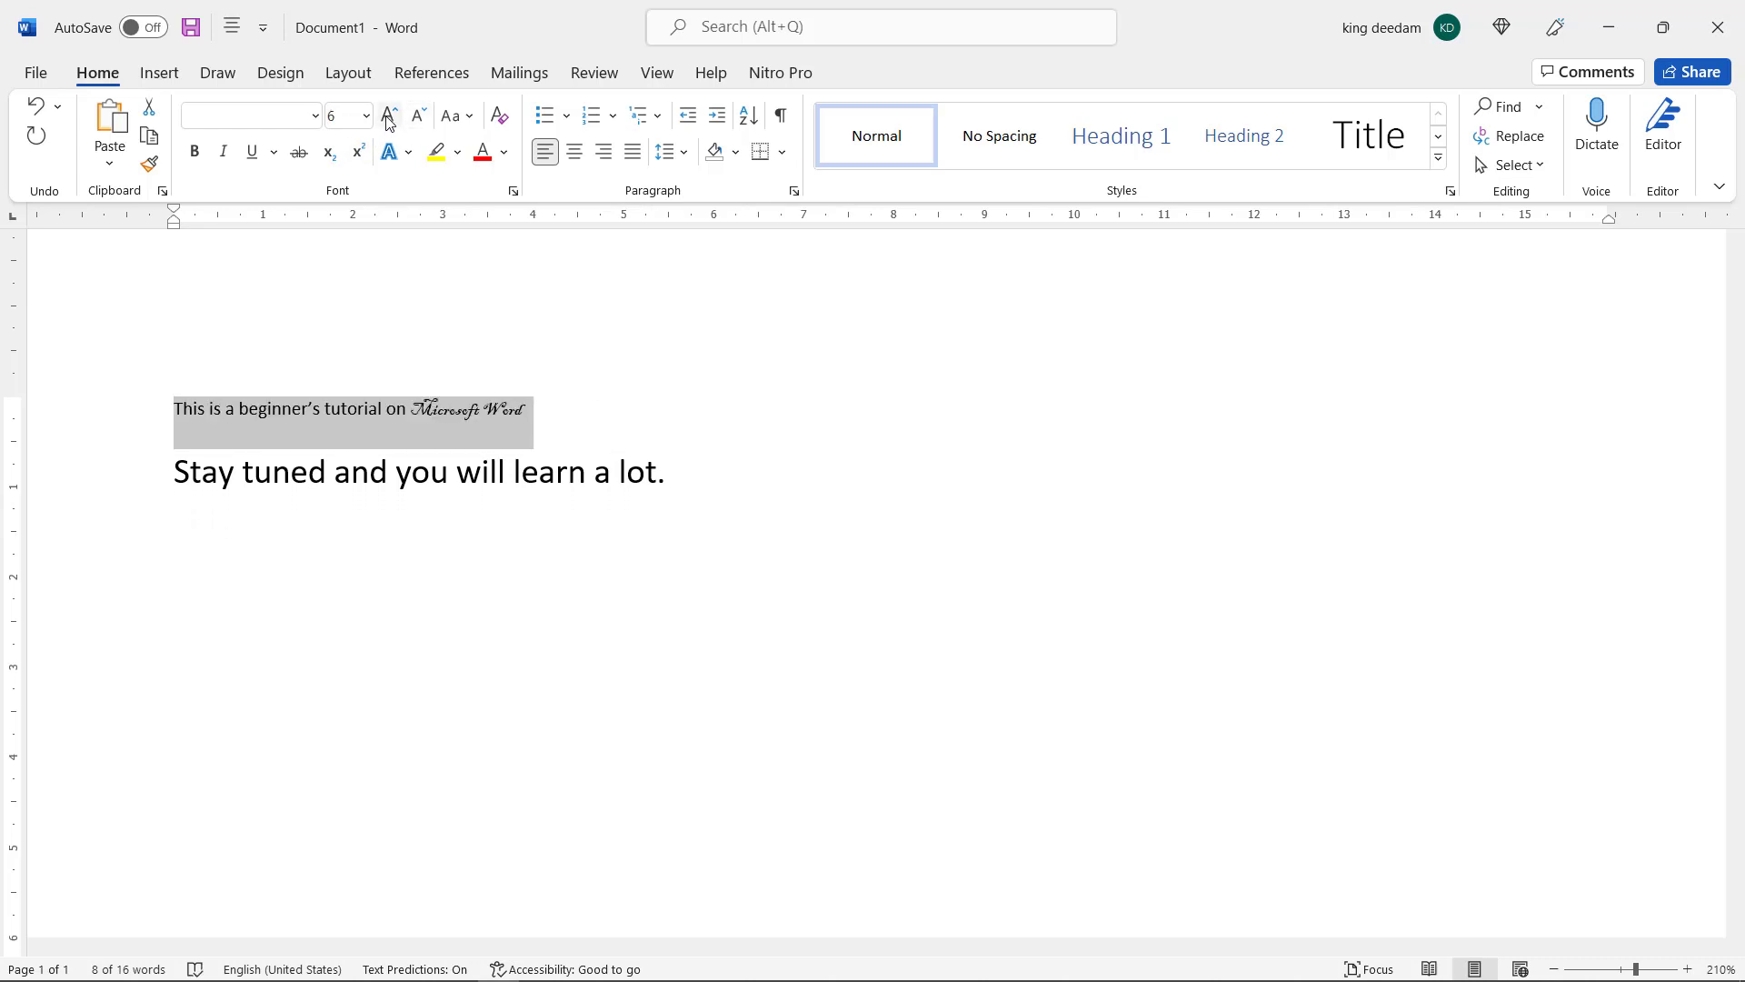
Increase the first line's font size in successive increments up to 22 and deselect the text
click(388, 119)
click(388, 118)
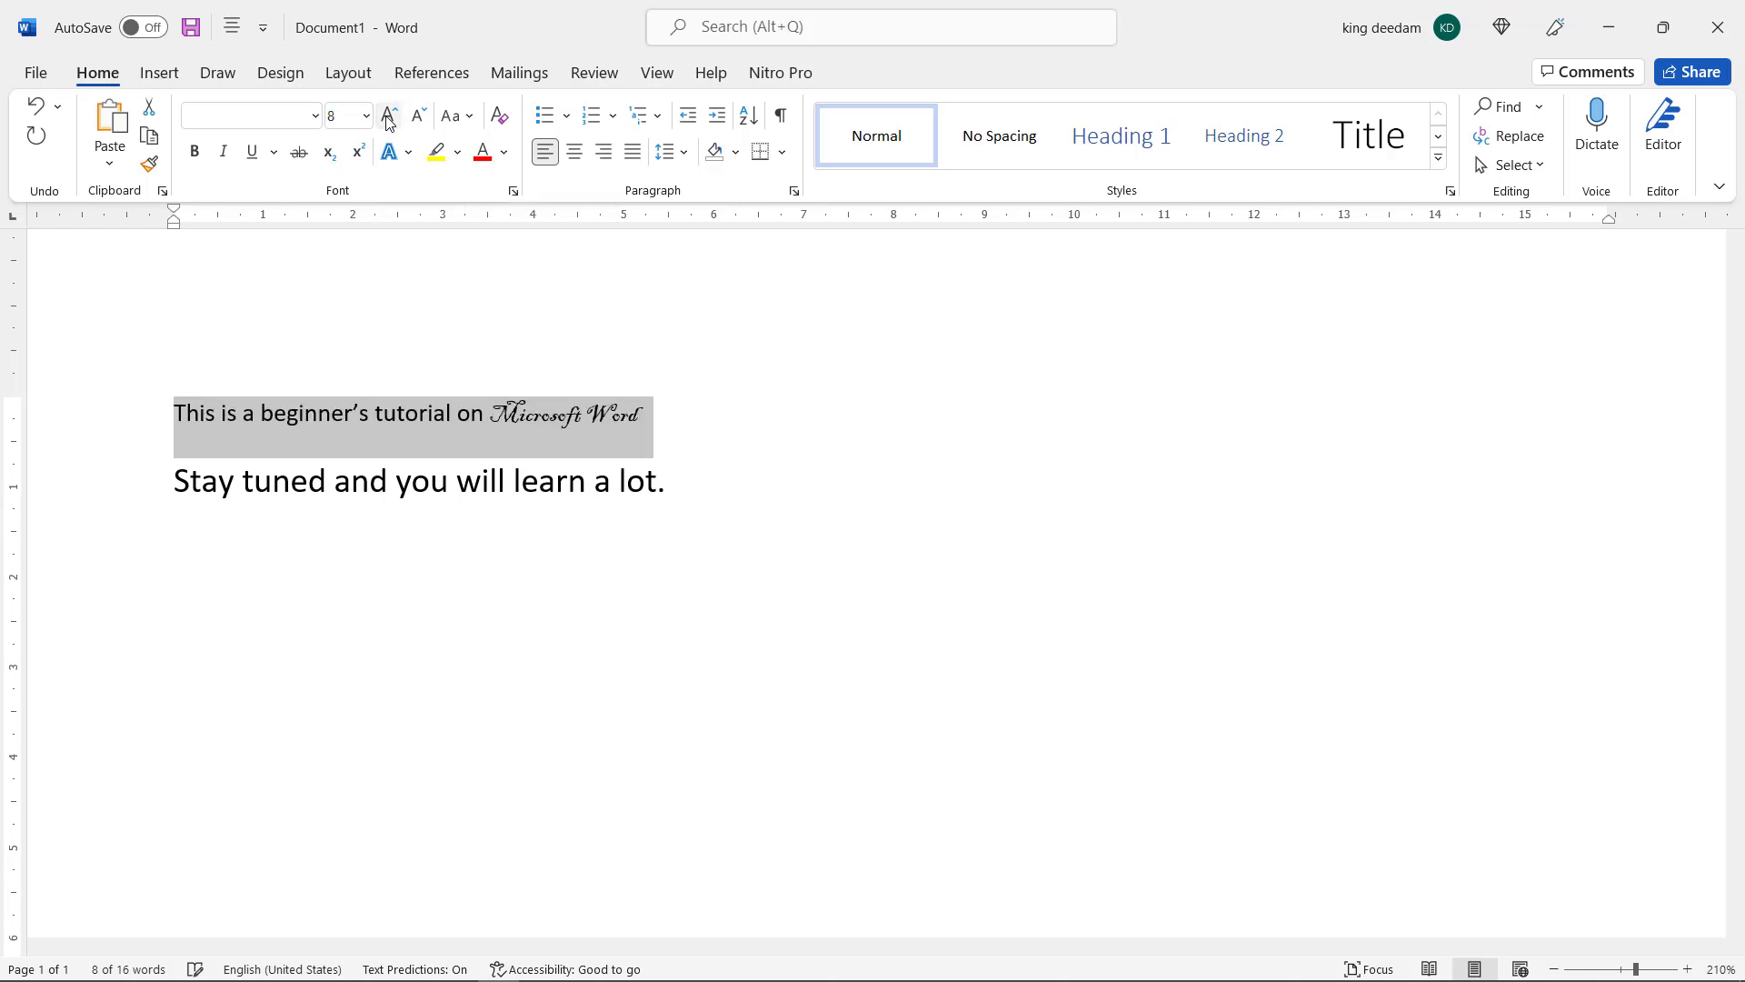
click(388, 118)
click(388, 118)
click(388, 118)
click(388, 118)
click(388, 118)
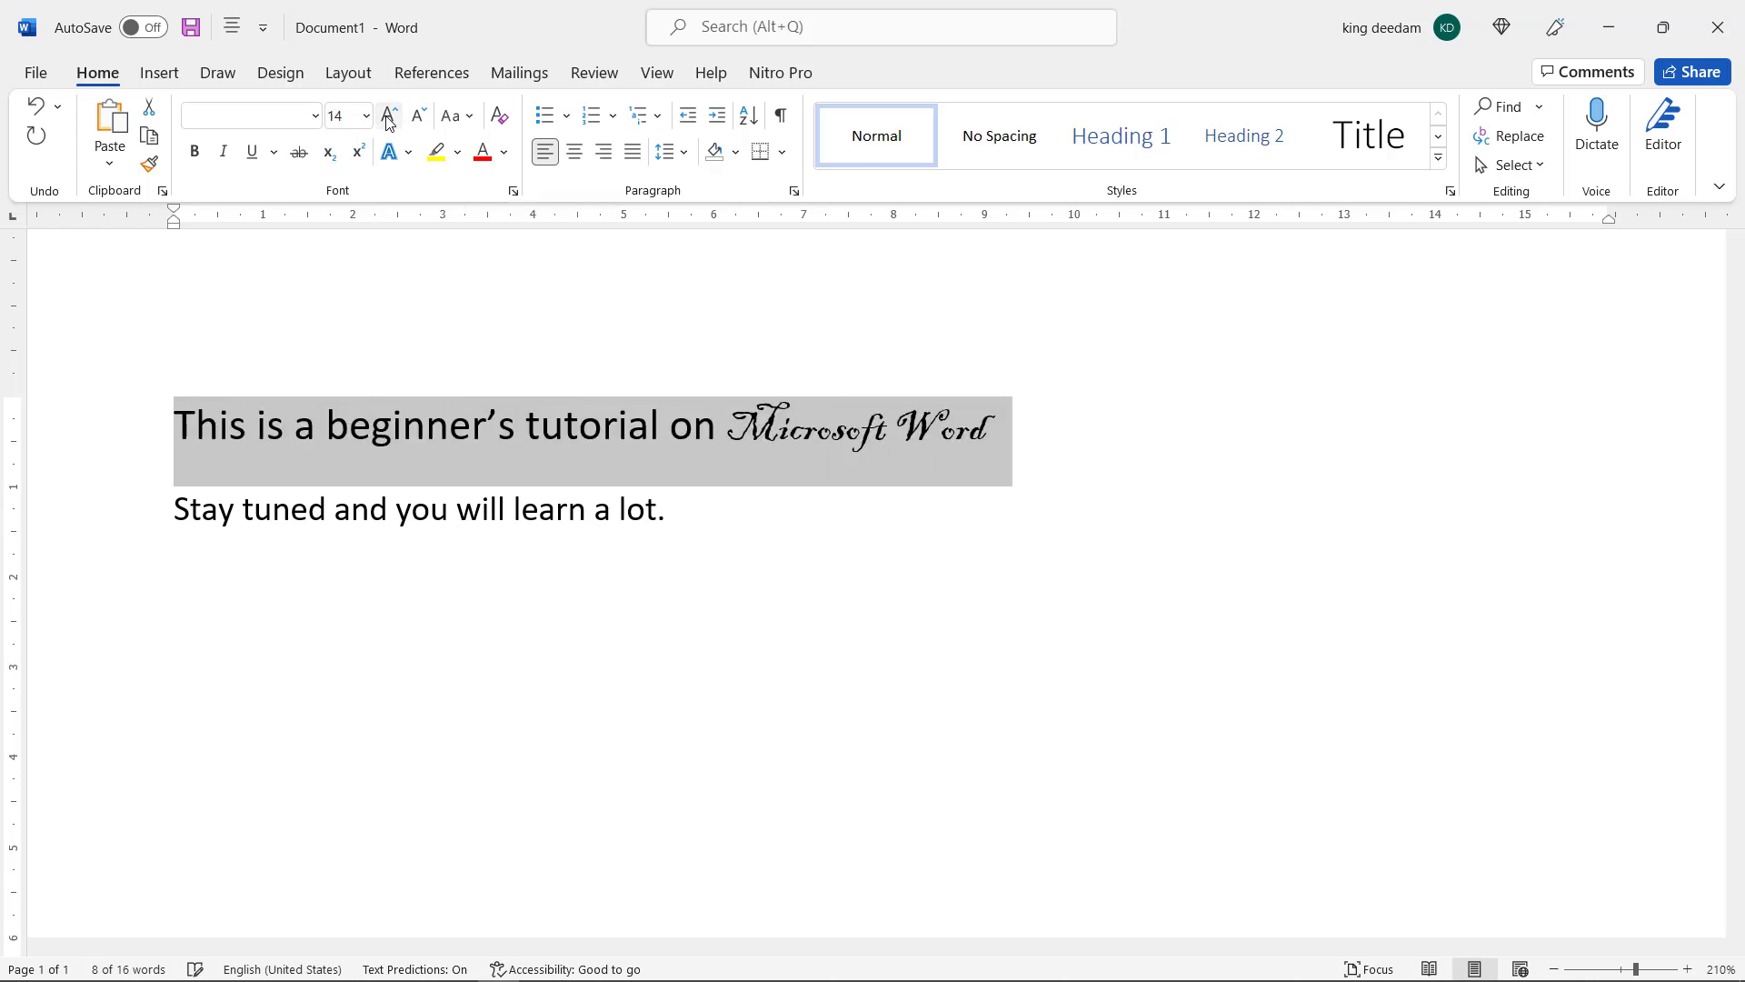
click(388, 118)
click(388, 118)
click(388, 118)
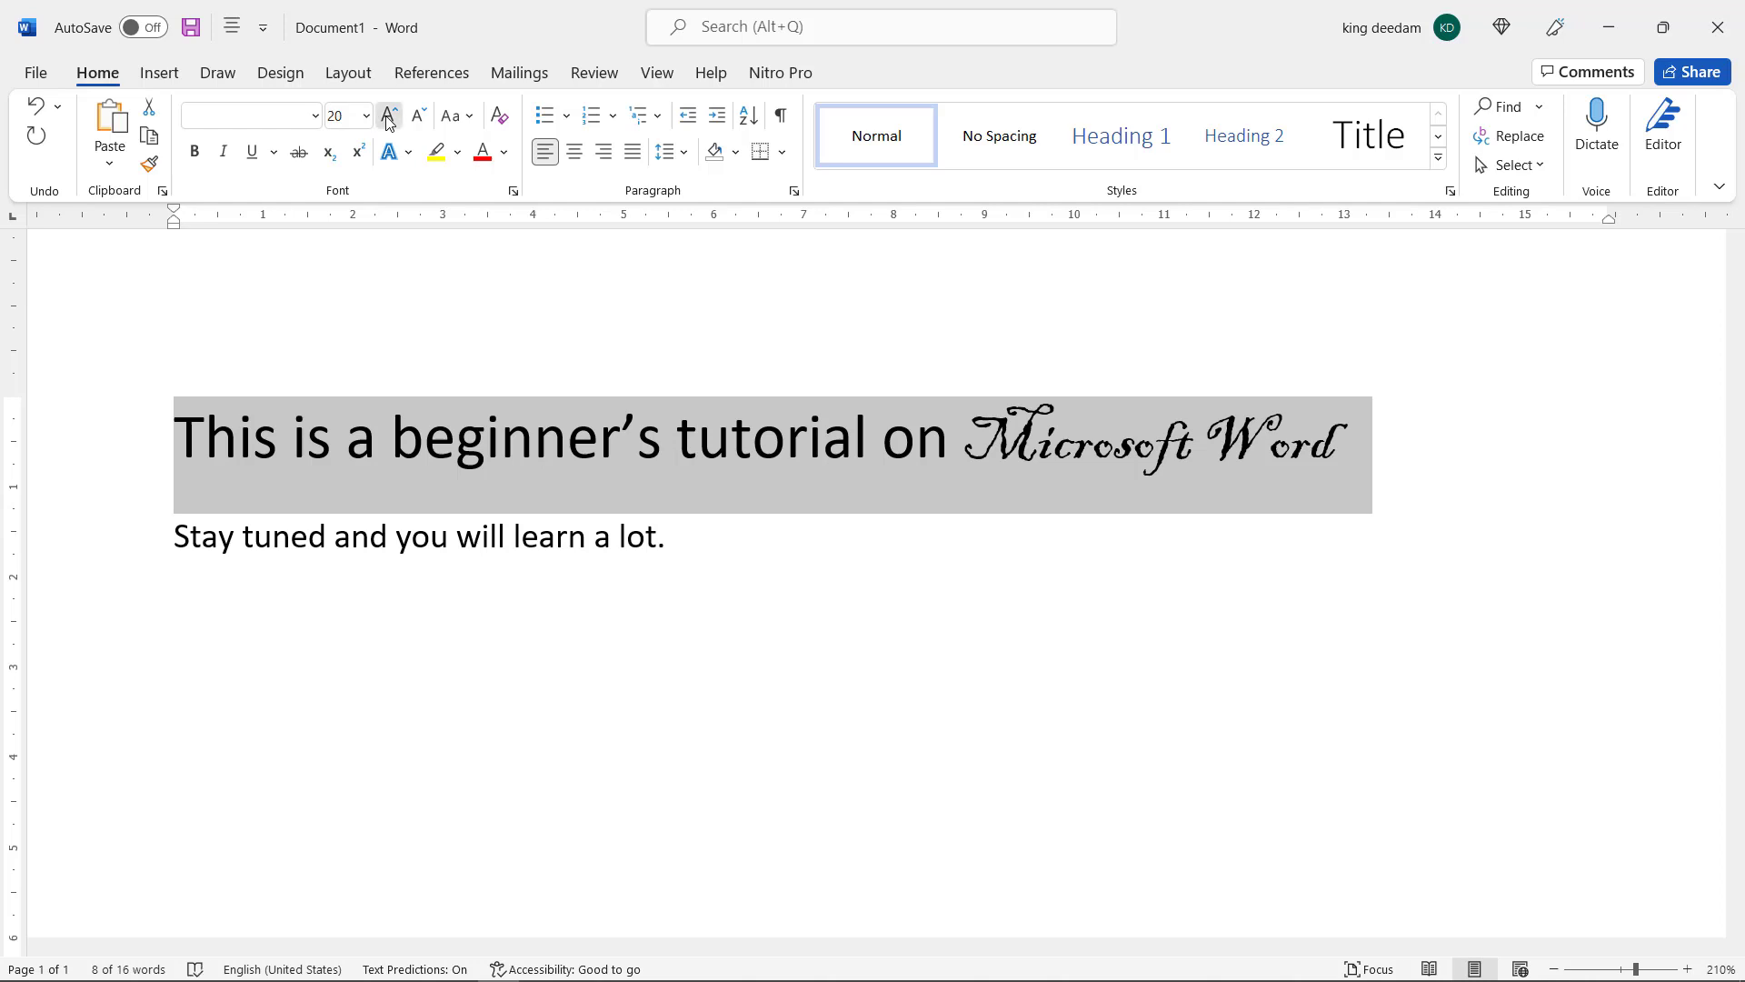
click(388, 118)
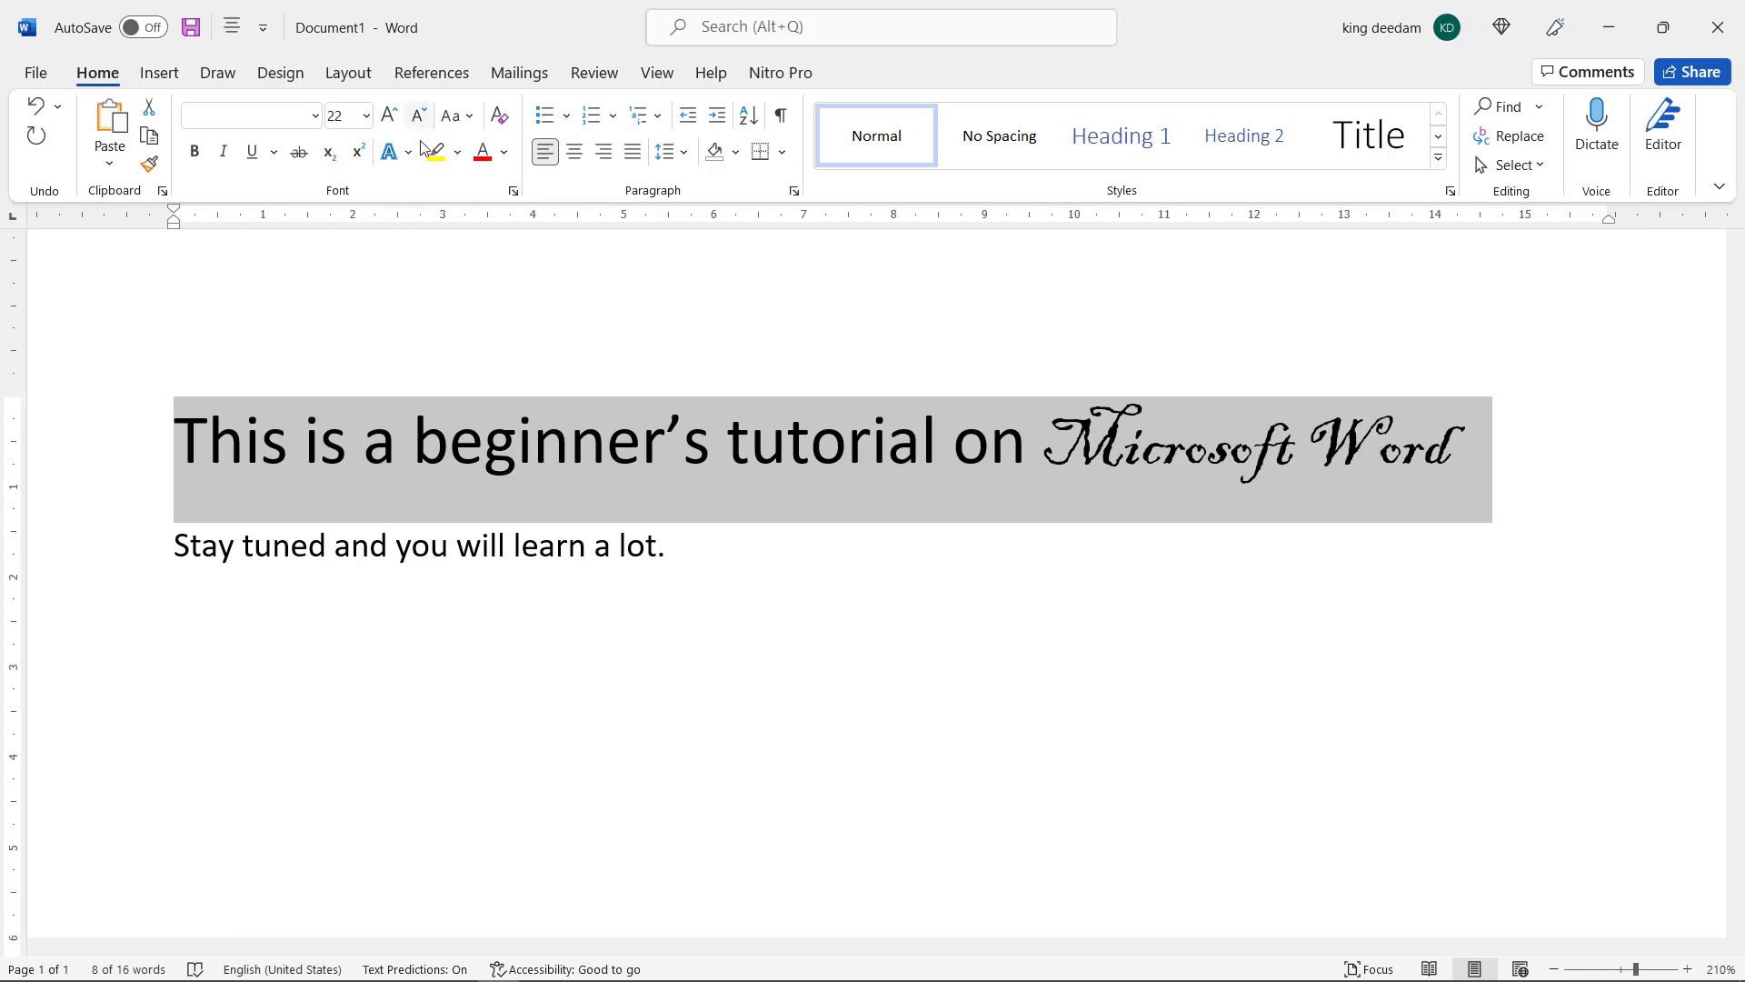
click(430, 514)
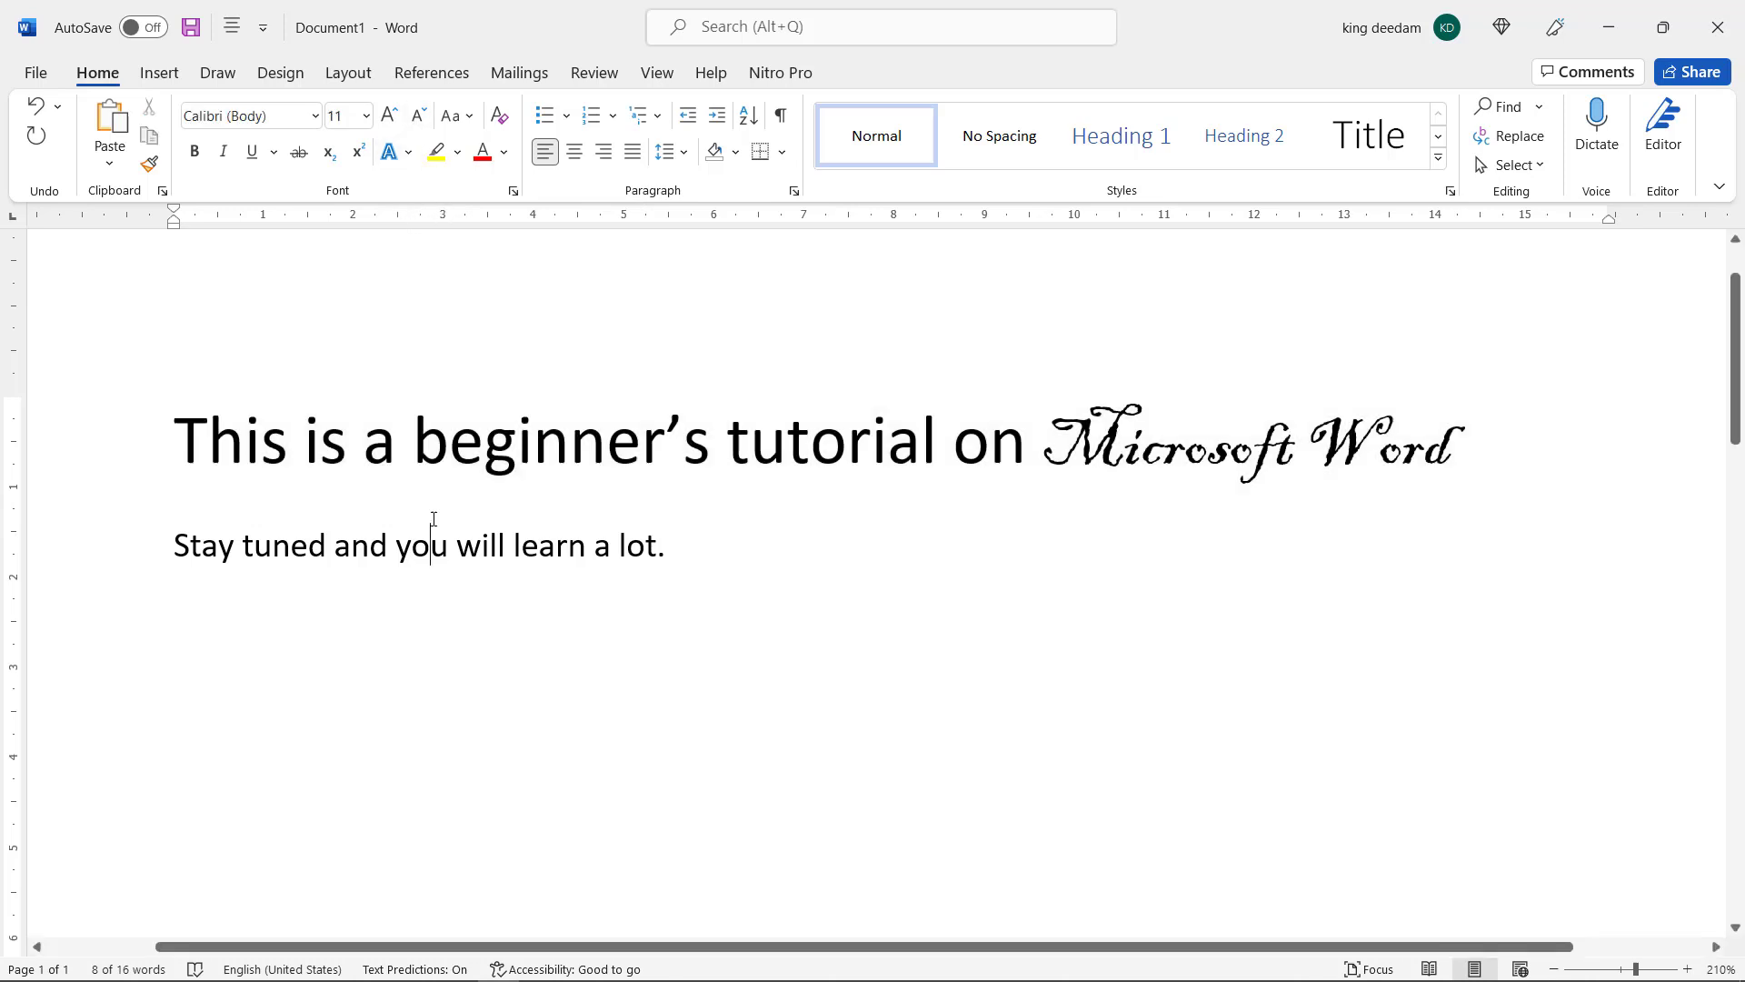
Examine the capital letters T, W and M in the first line, highlighting them individually, and clear the selection
drag(176, 444, 213, 443)
click(200, 427)
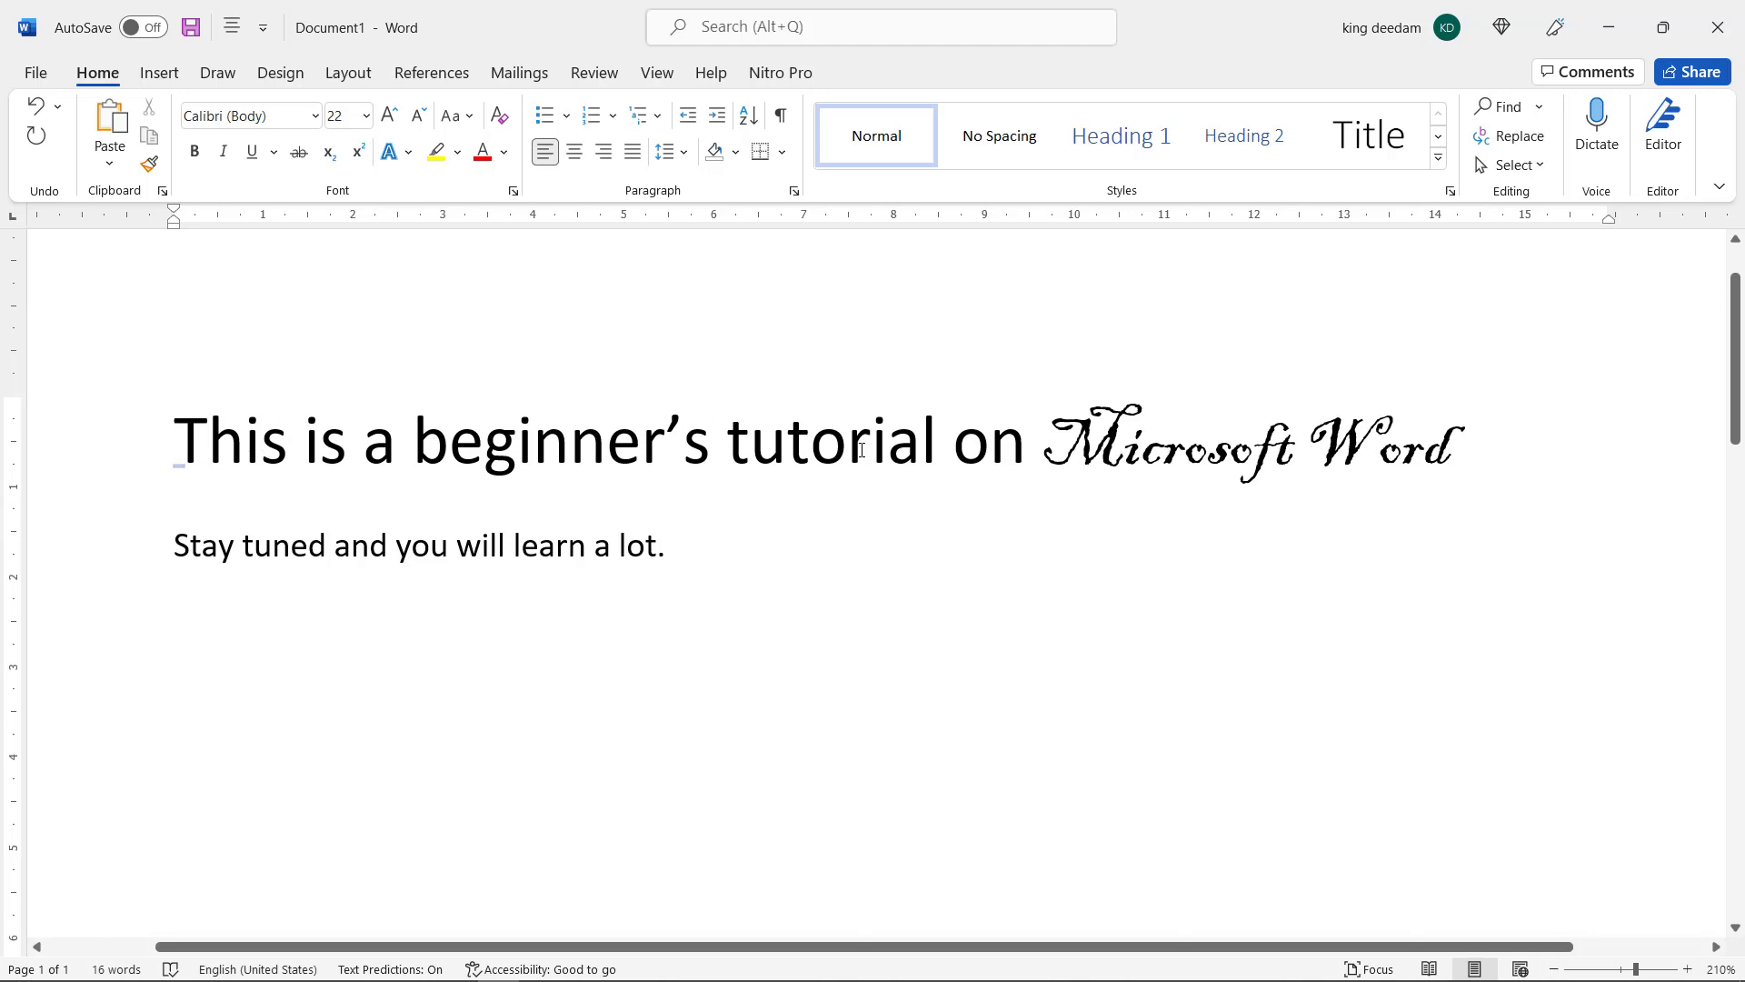
click(1116, 444)
click(1372, 459)
drag(1369, 461, 1342, 467)
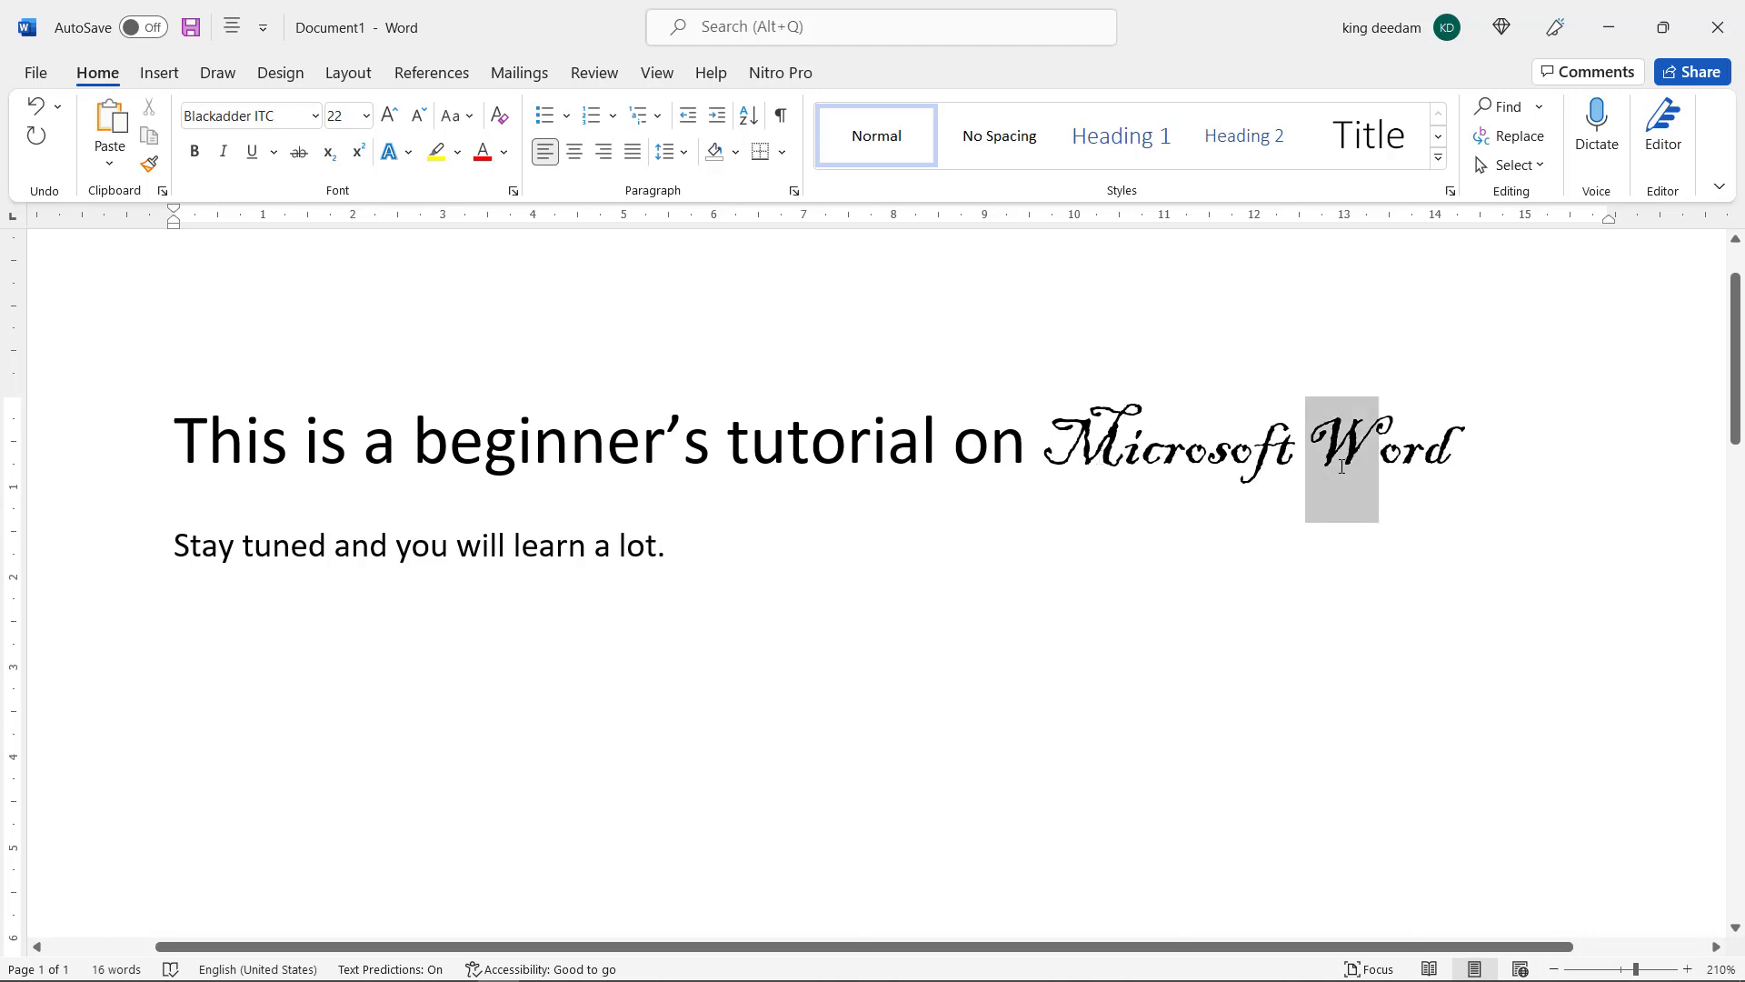
drag(1125, 463, 1080, 465)
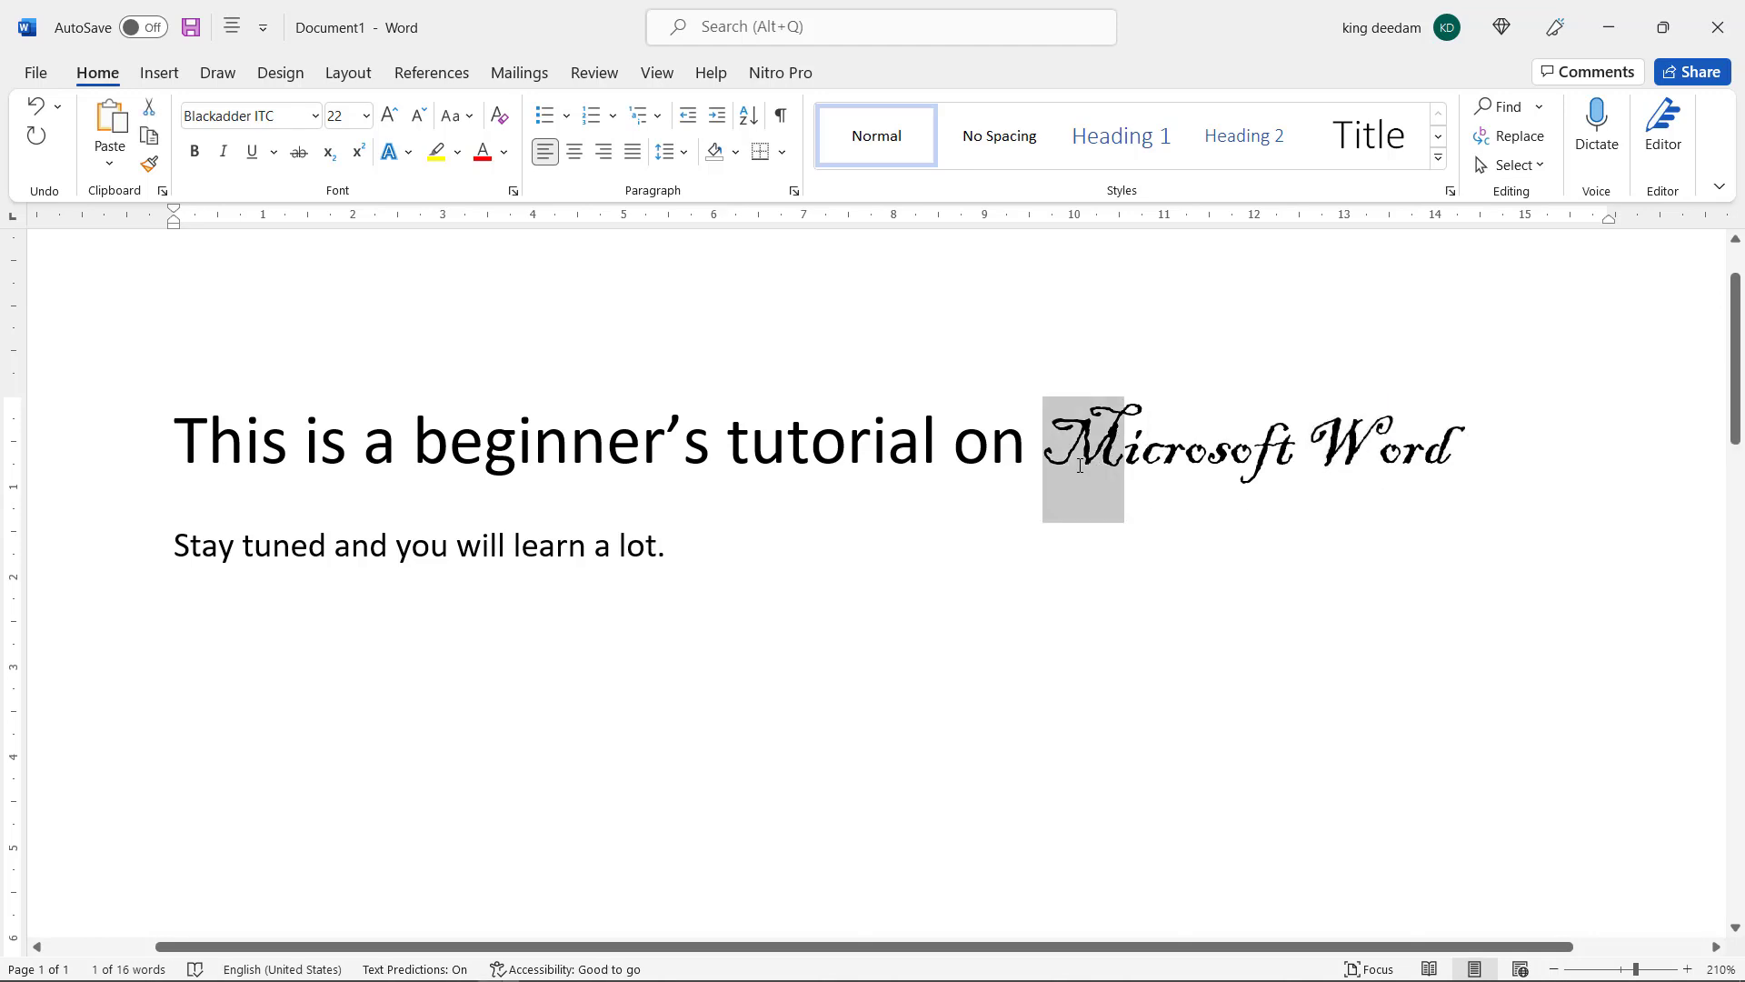
click(997, 646)
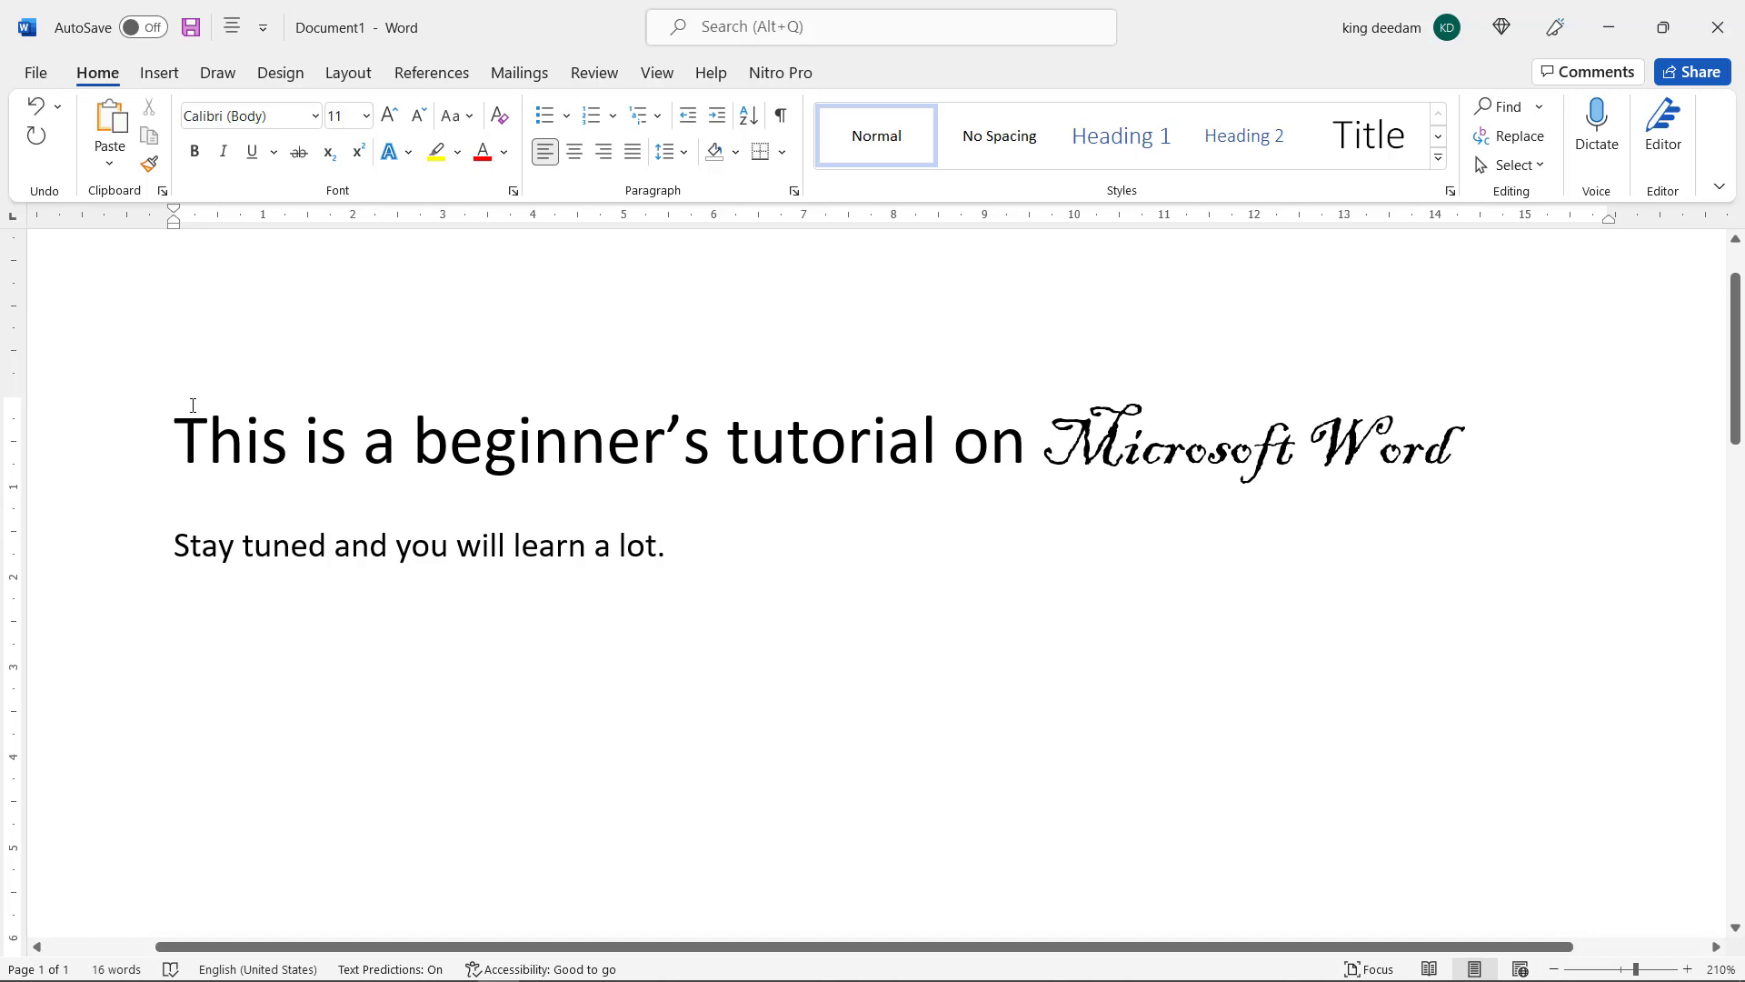
Convert the whole first line to UPPERCASE and decrease its font size to 14
drag(175, 436, 1446, 459)
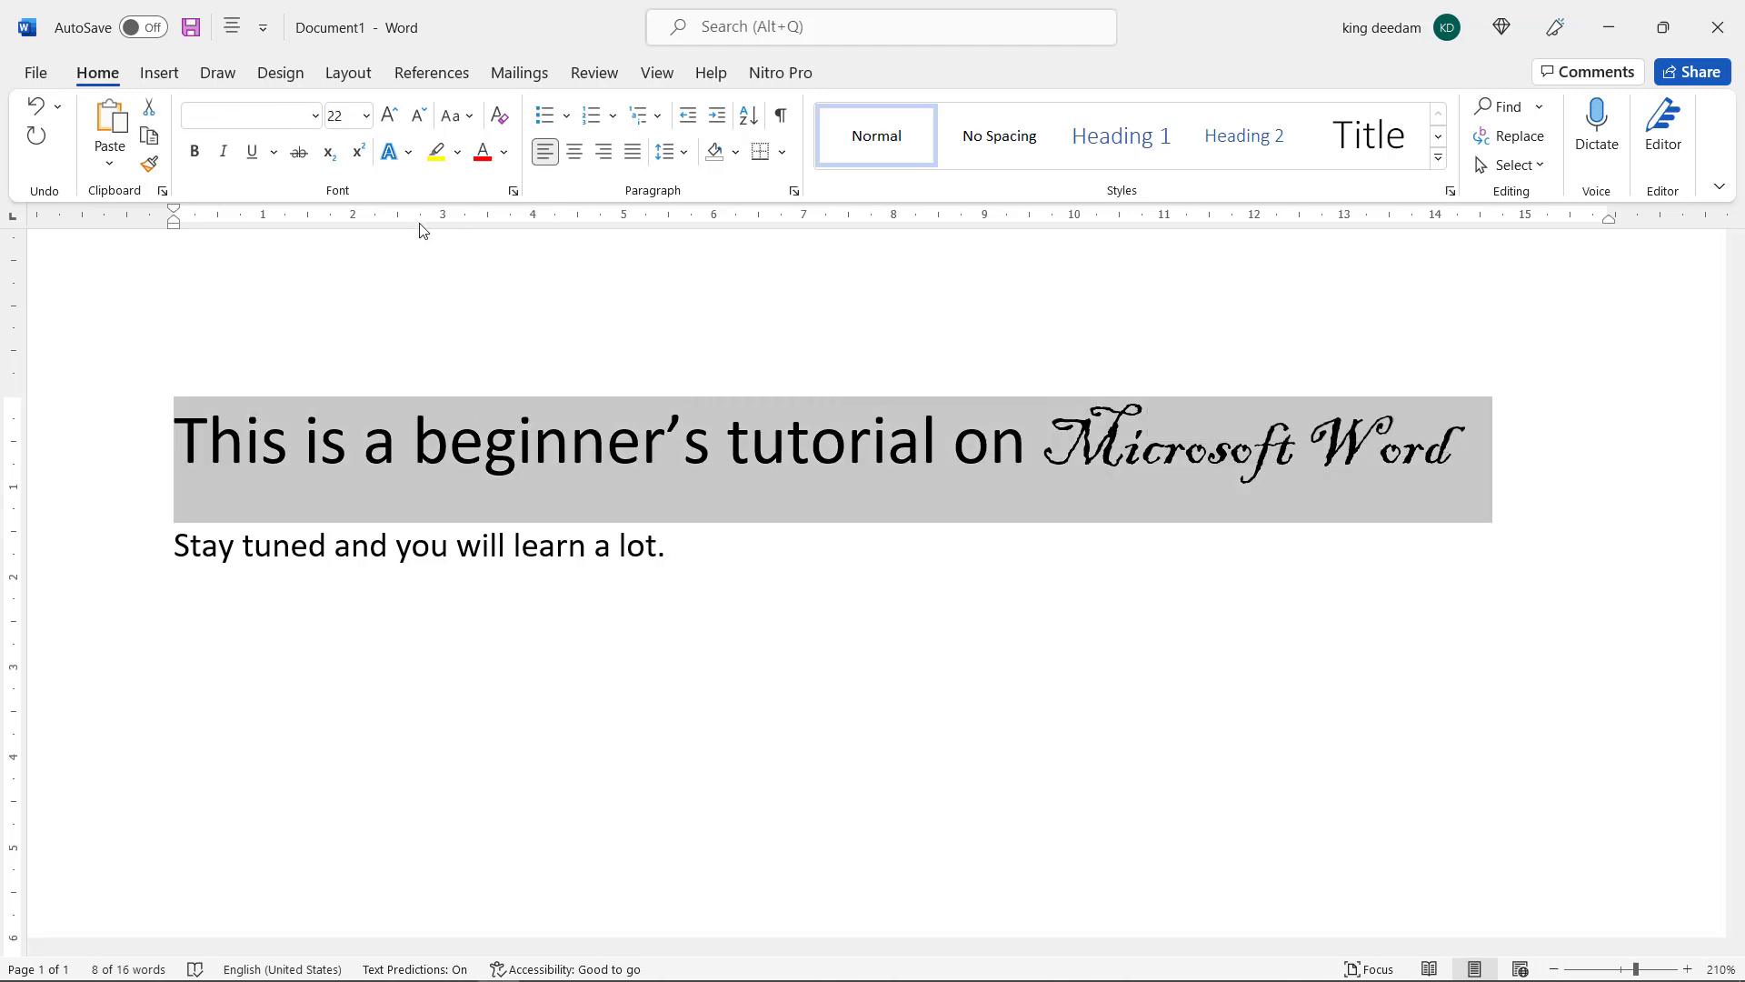
click(481, 128)
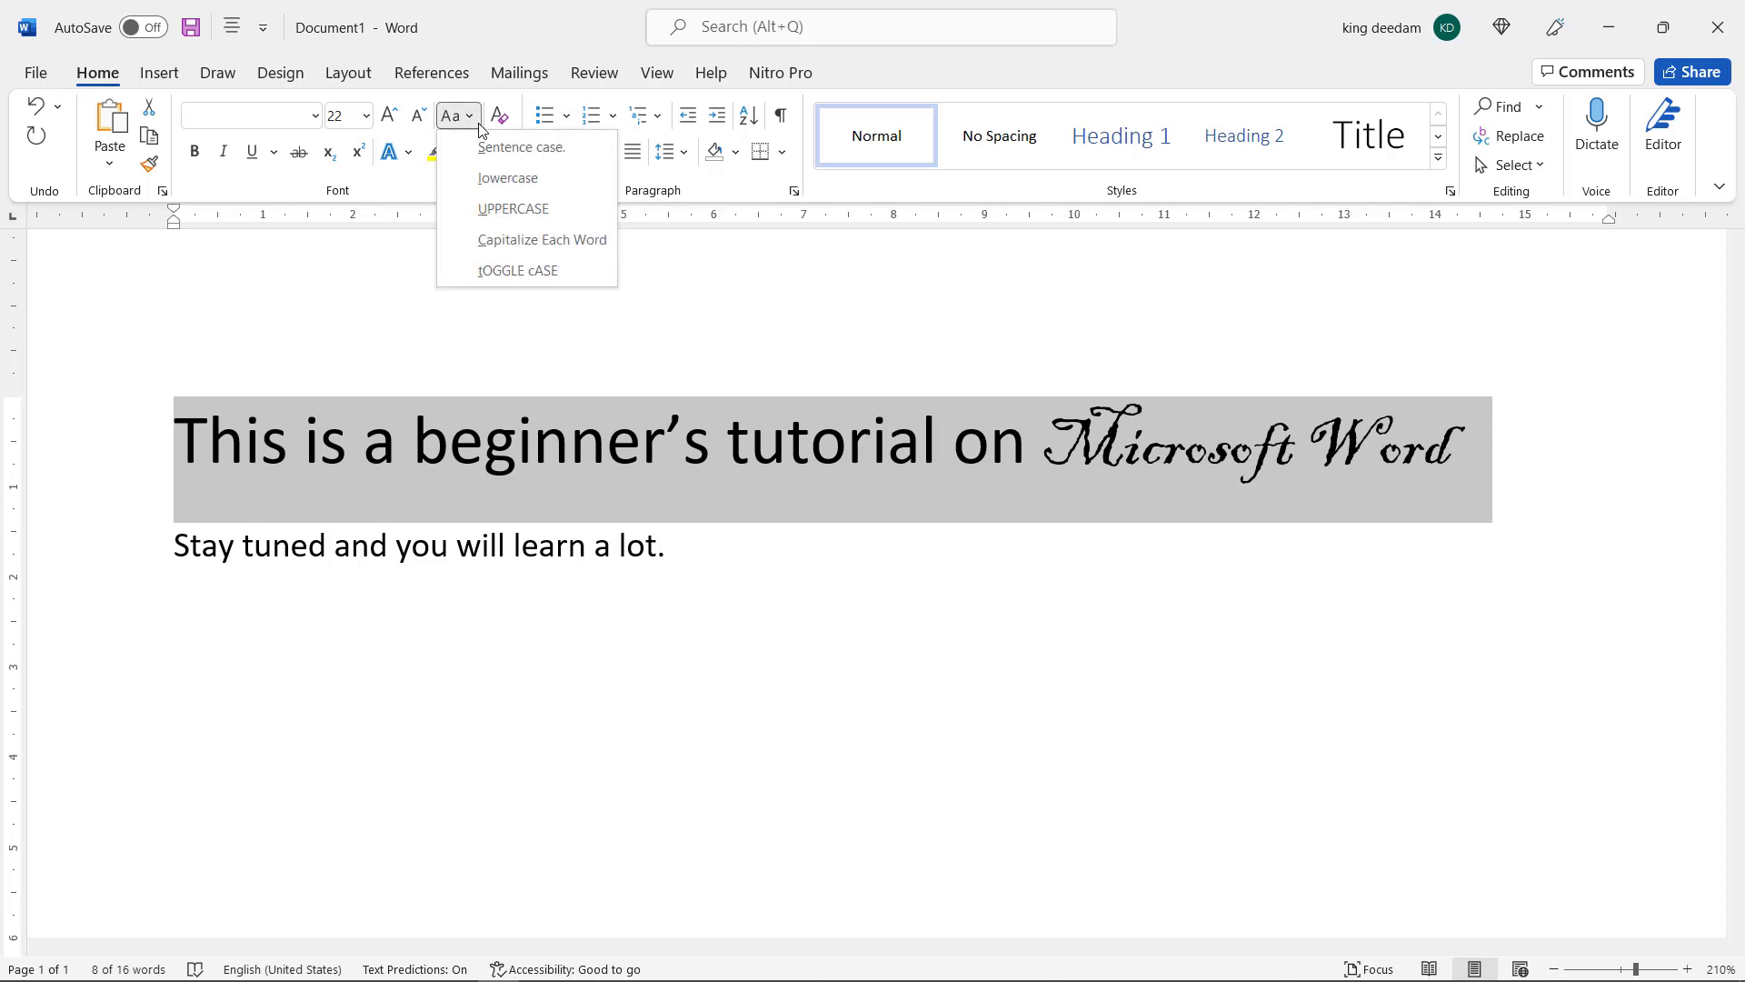
click(489, 211)
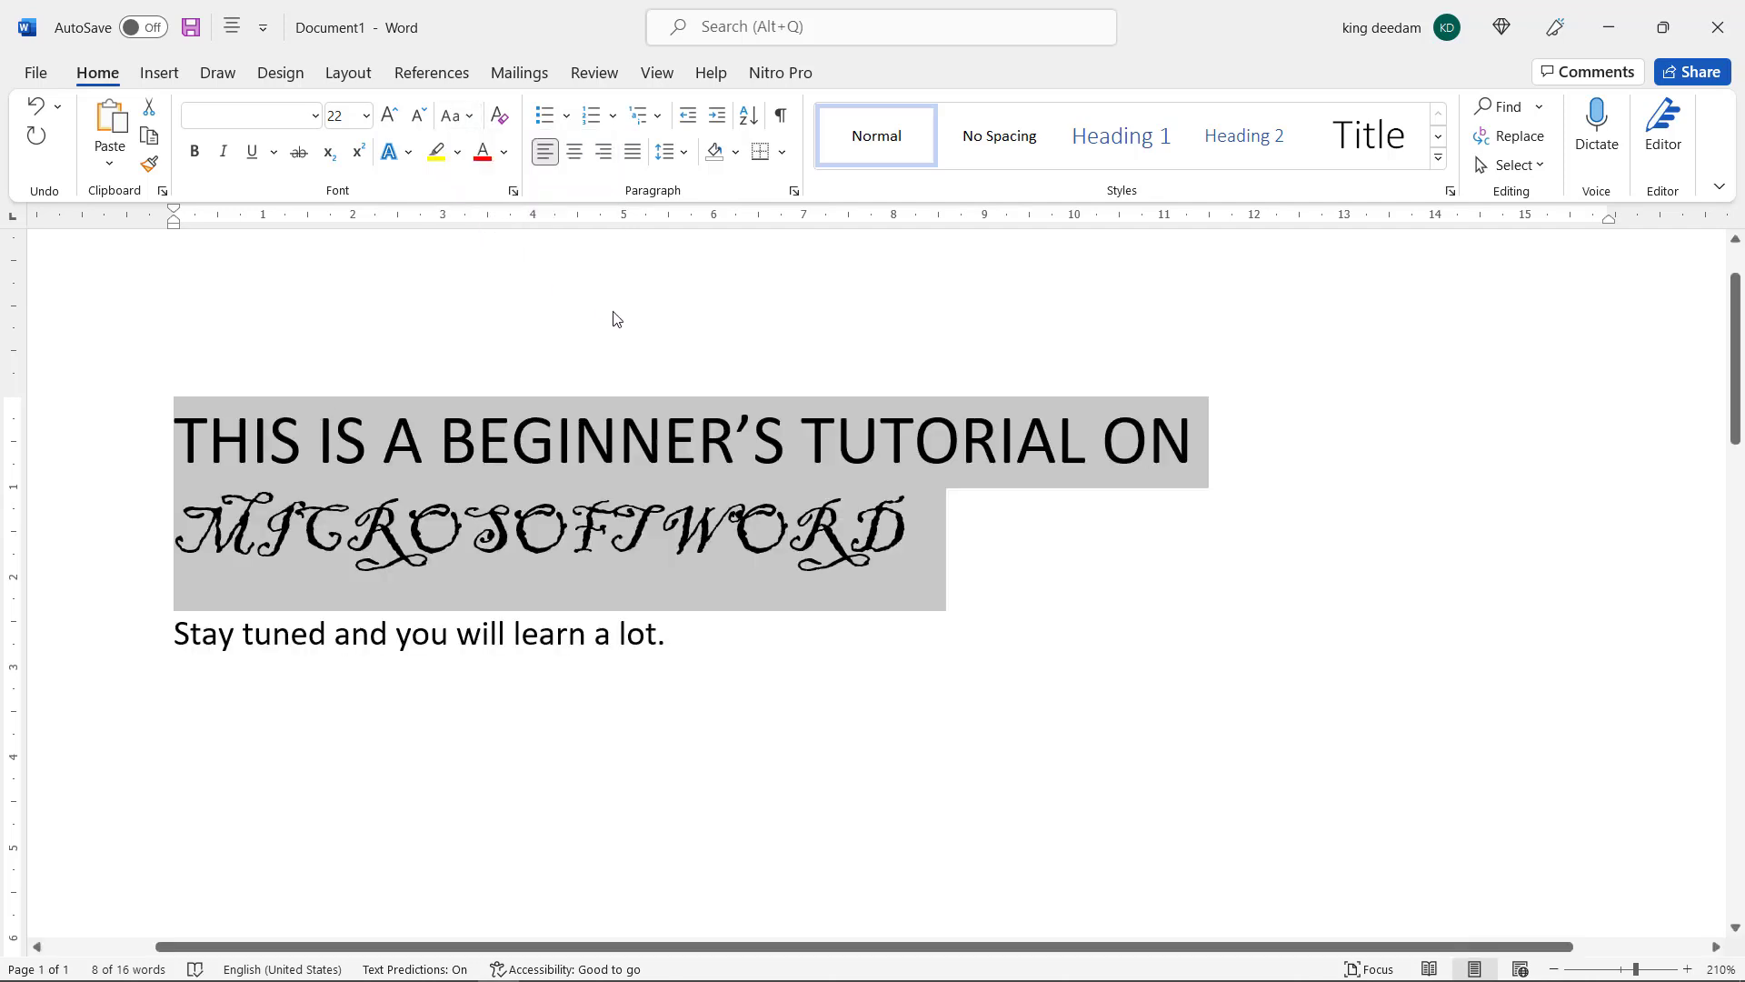
click(418, 115)
click(418, 116)
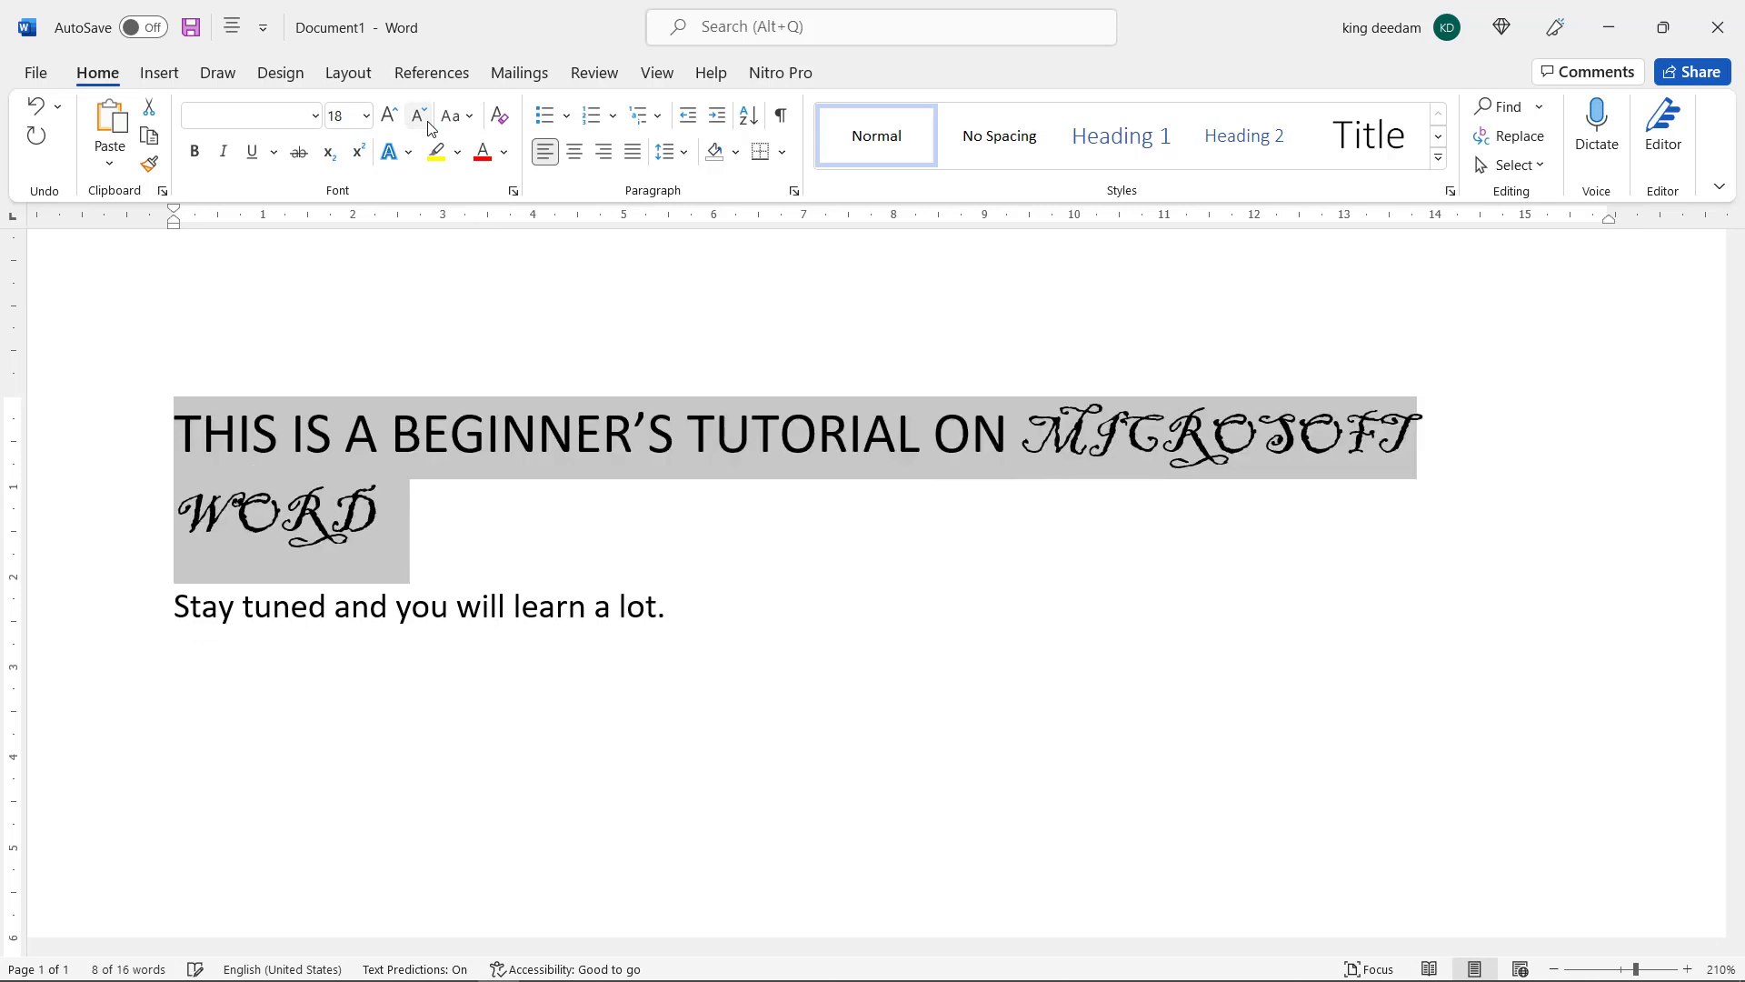
click(418, 115)
click(418, 116)
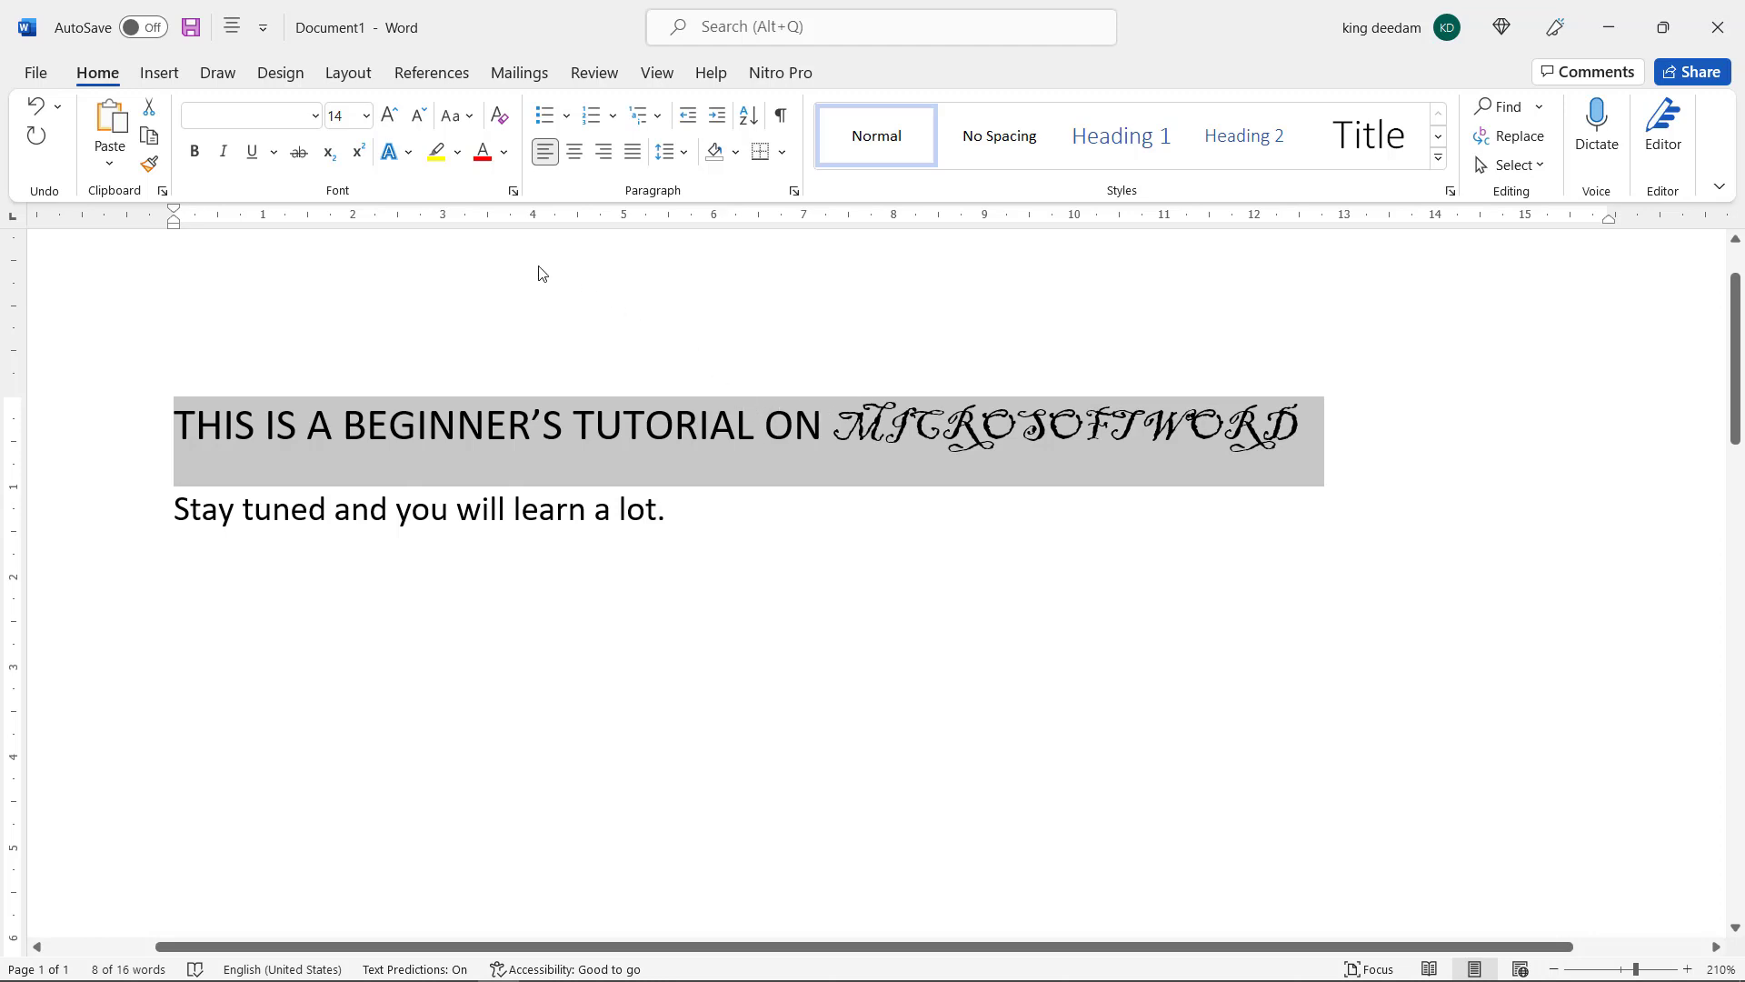
Apply Sentence case to the first line, followed by Capitalize Each Word, and deselect the text
click(473, 126)
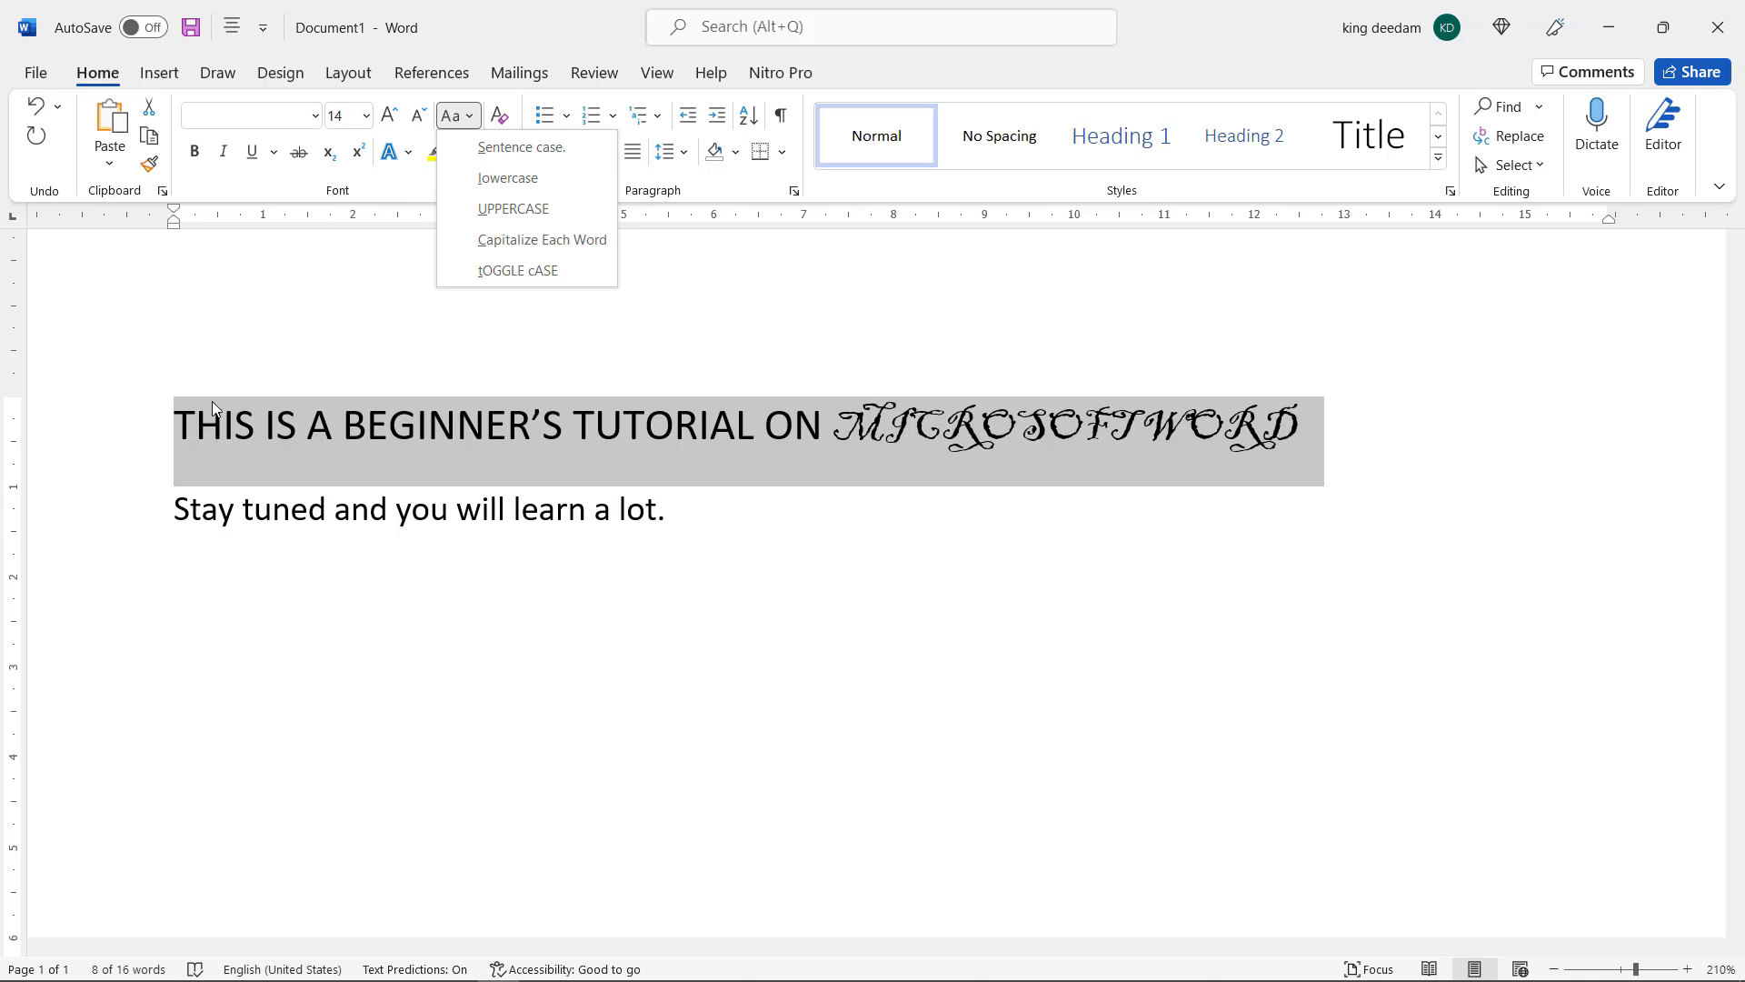
click(495, 147)
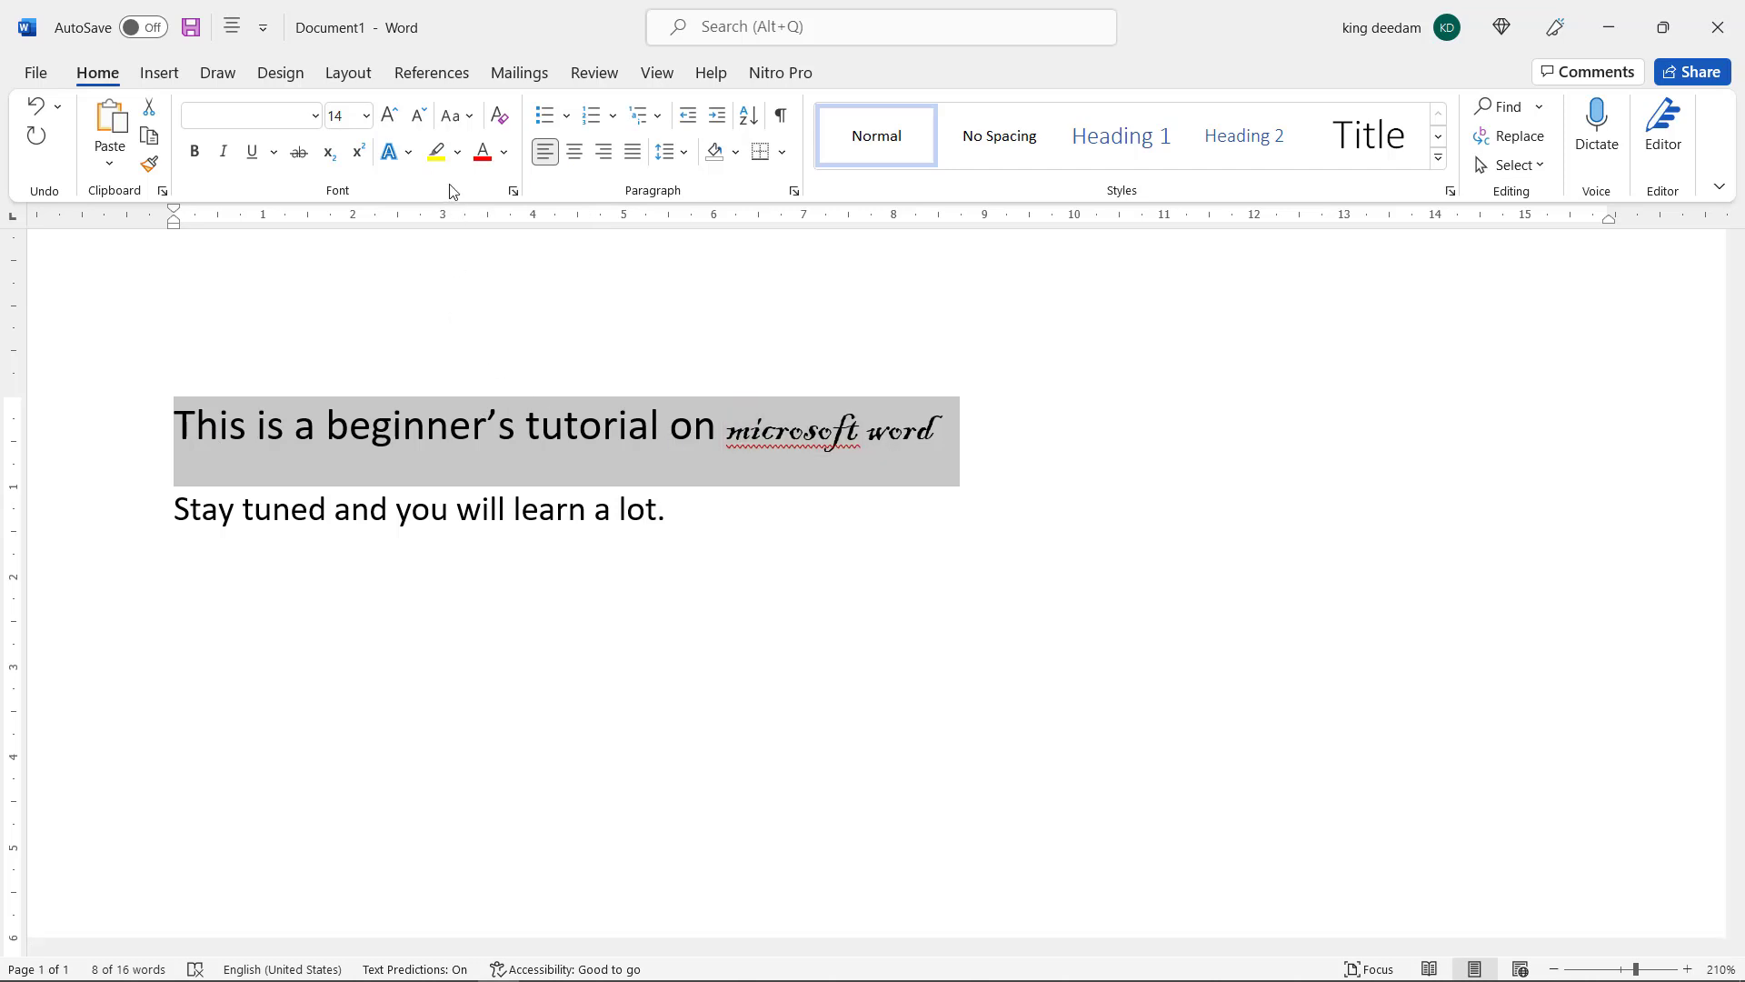
click(467, 120)
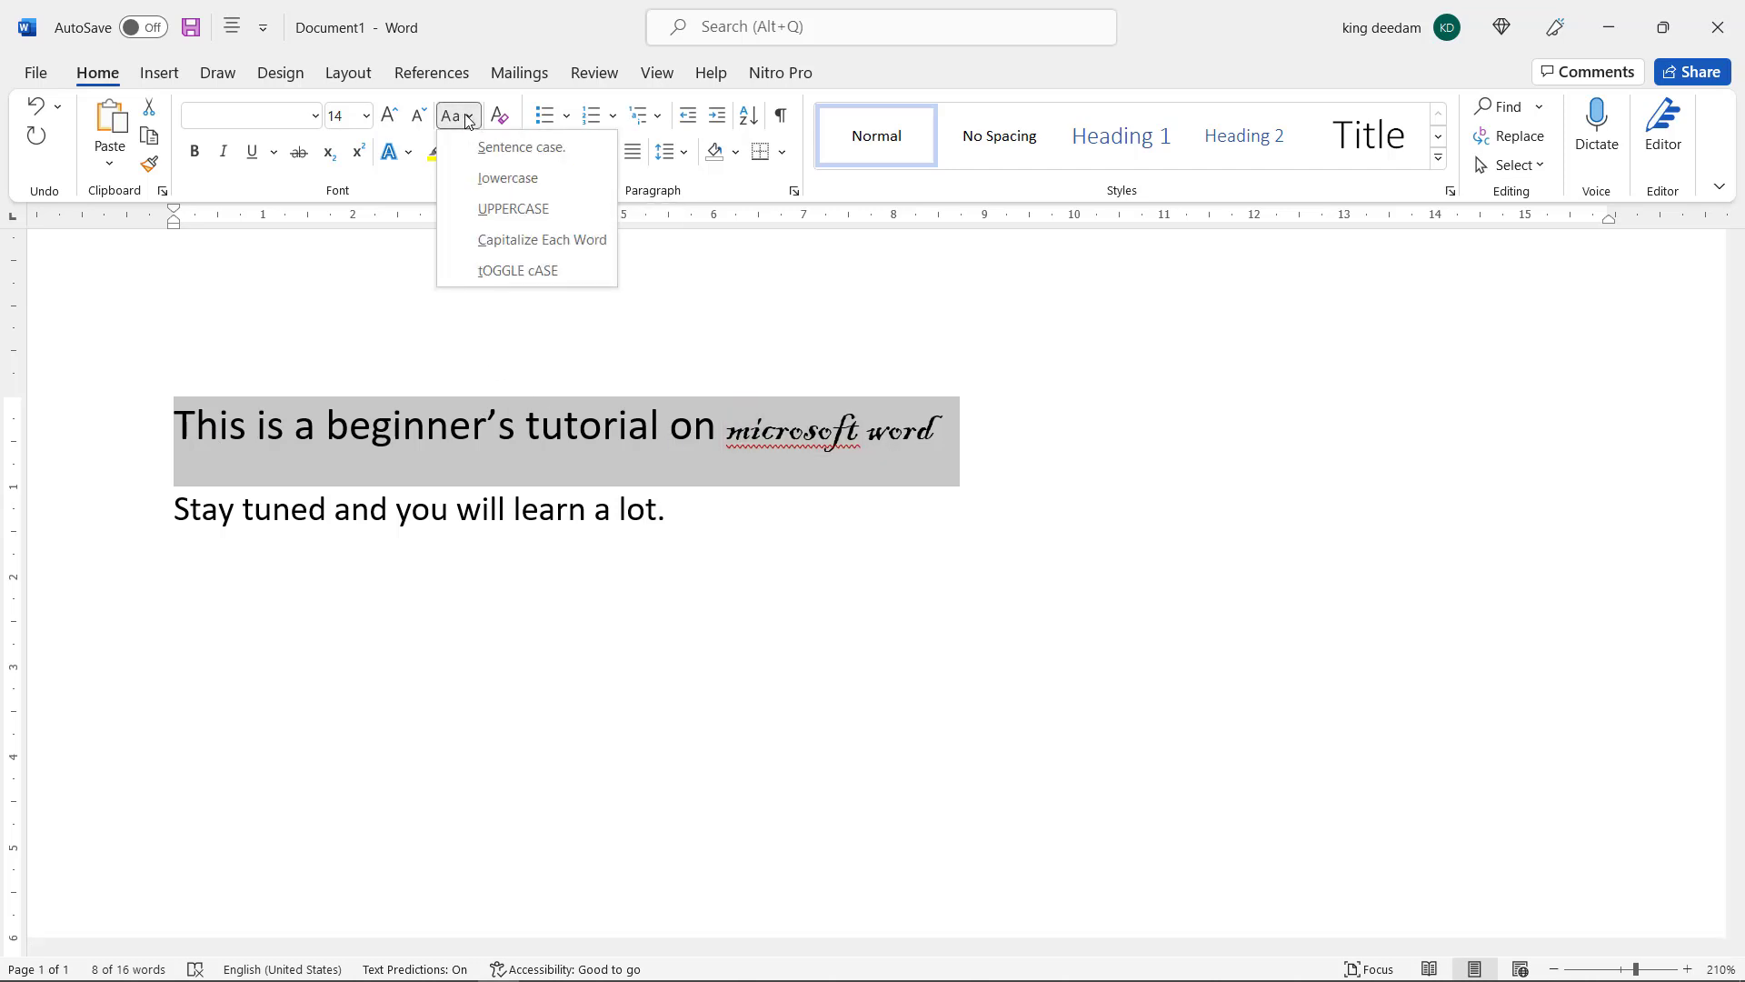
click(499, 240)
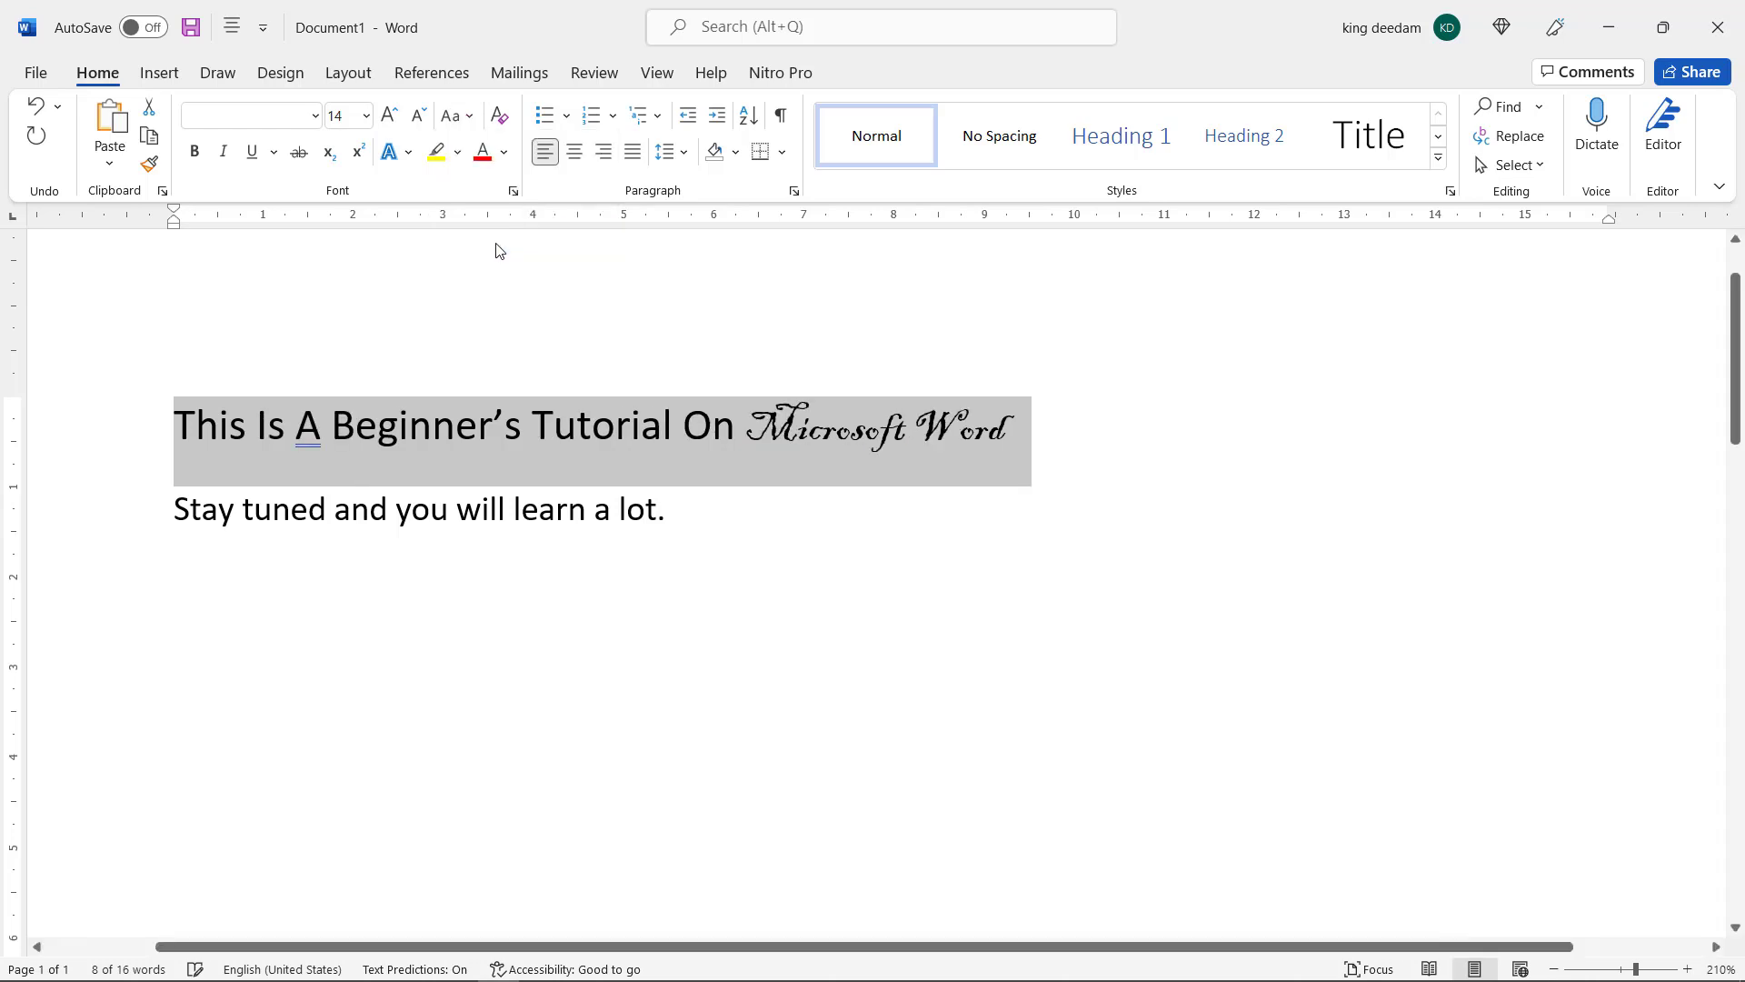
click(308, 423)
click(196, 424)
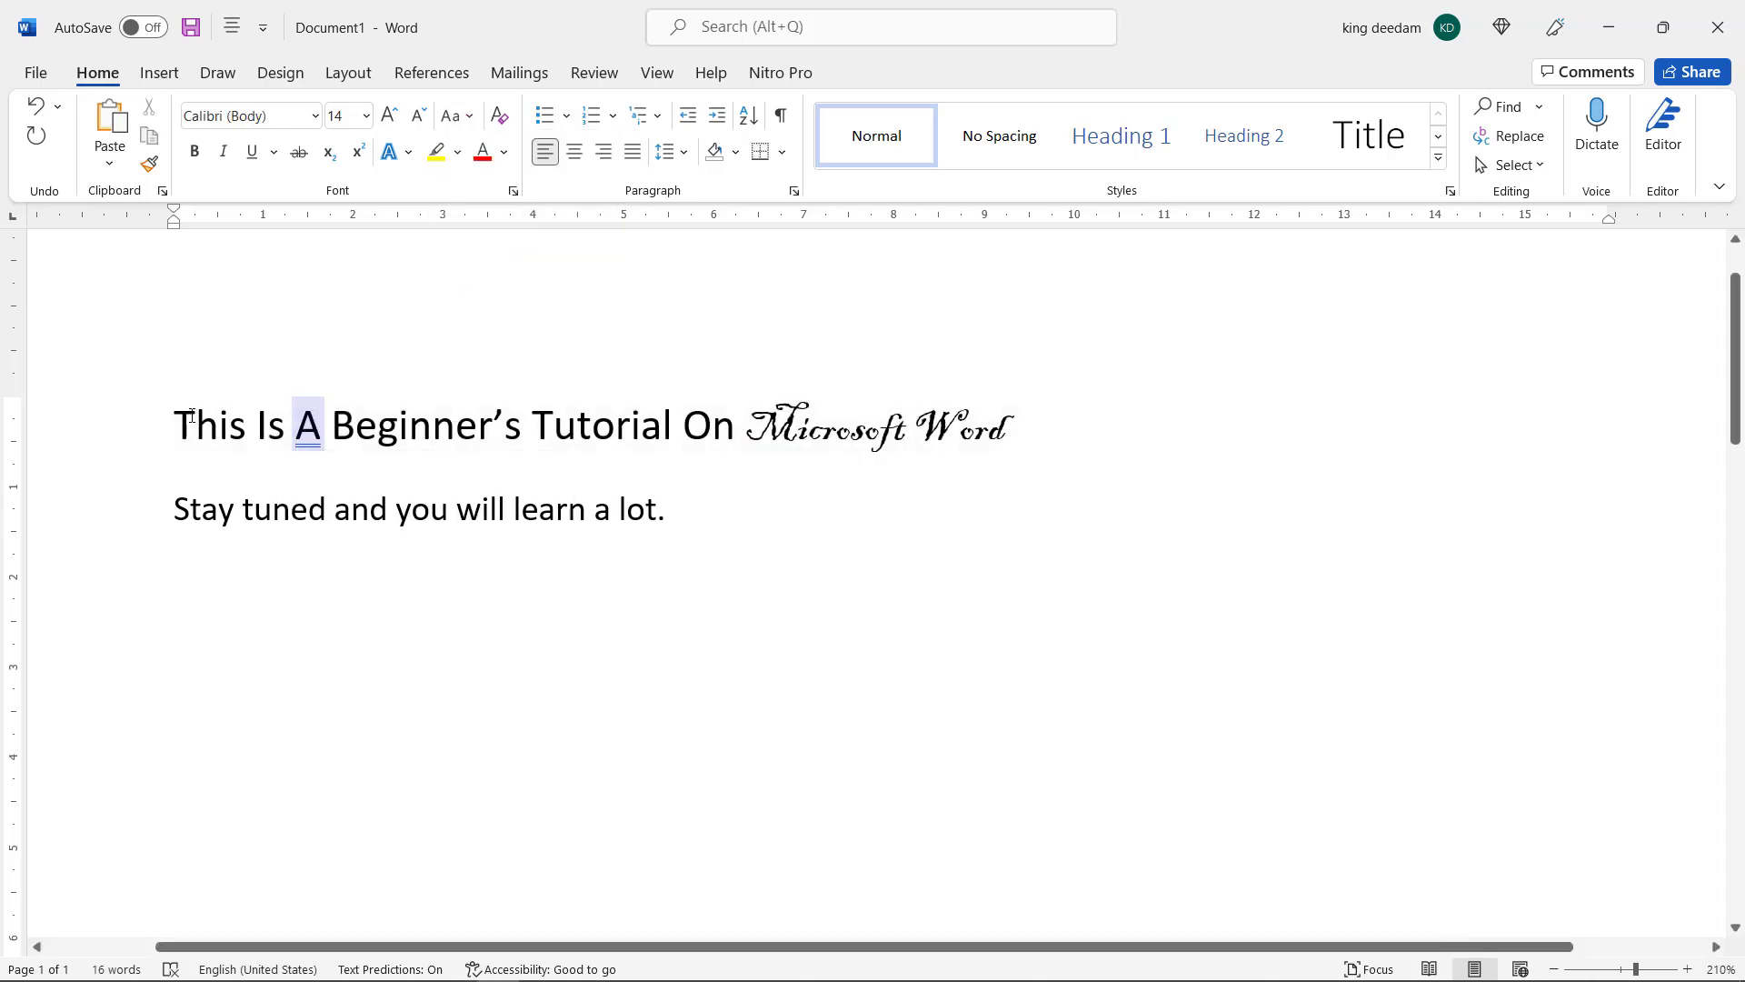
click(270, 425)
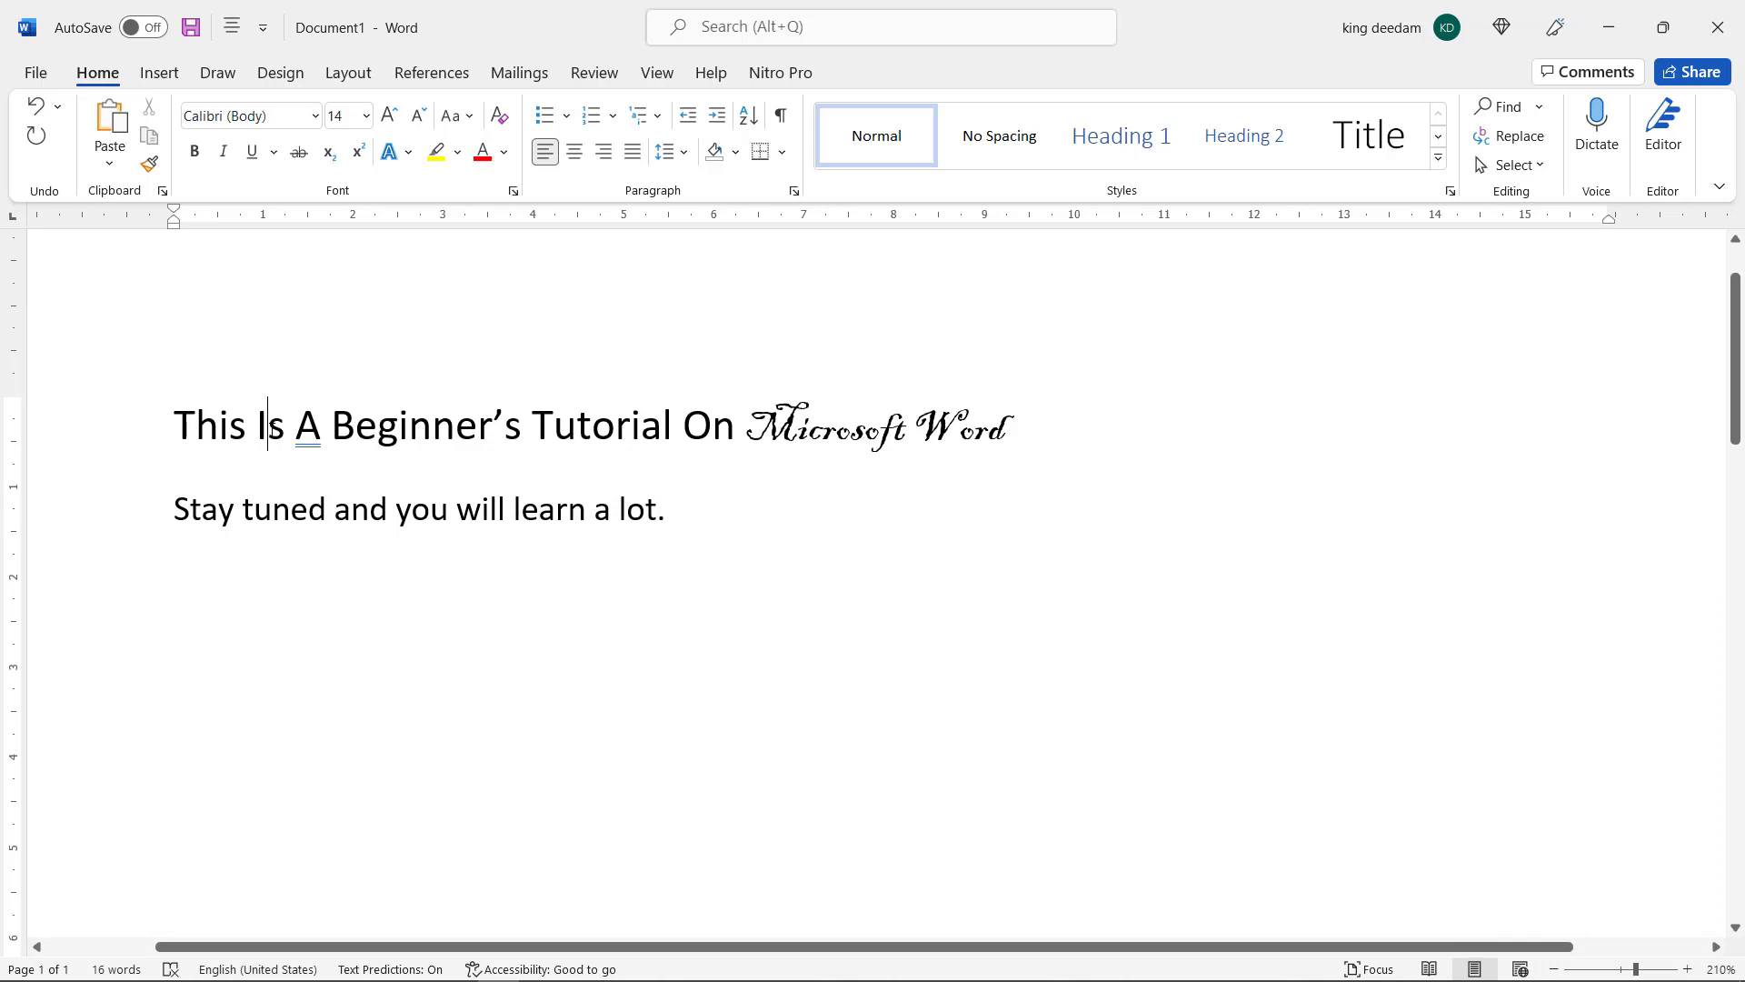